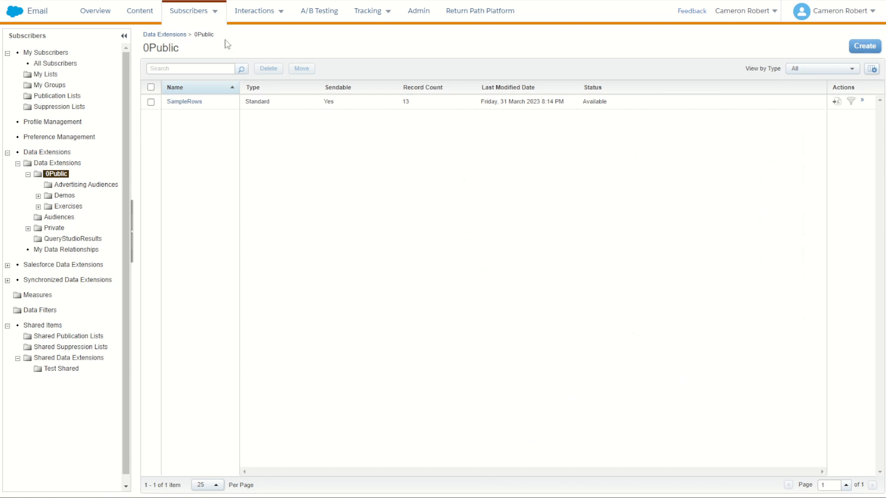
- Open the All Subscribers list, start the subscriber import wizard and agree to the opt-in certification
{"action": "mouse_move", "coordinate": [213, 15]}
{"action": "left_click", "coordinate": [208, 32]}
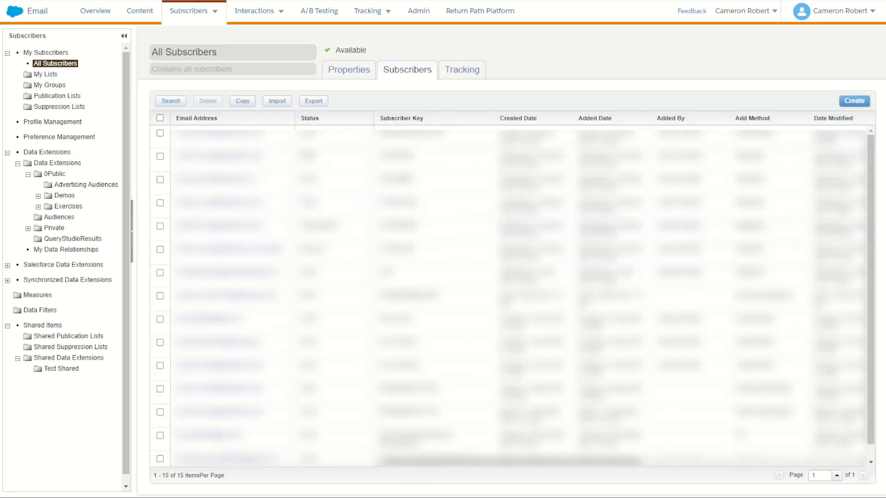
{"action": "left_click", "coordinate": [277, 101]}
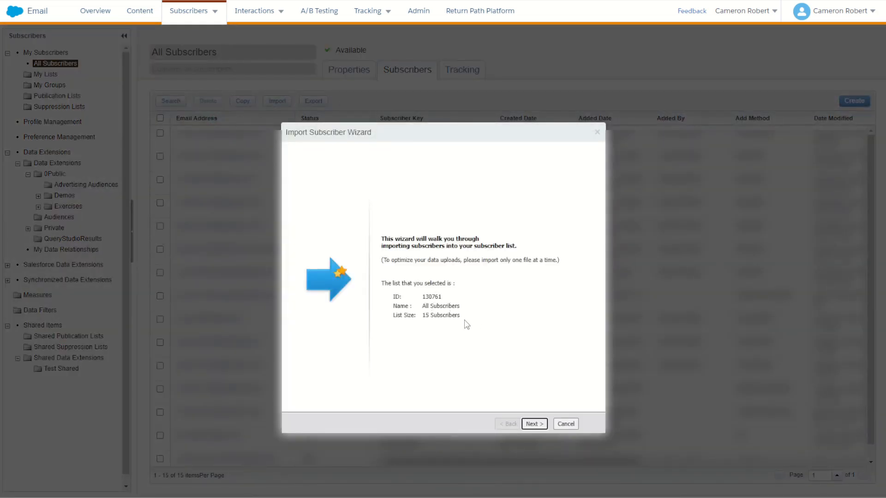
{"action": "left_click", "coordinate": [533, 424]}
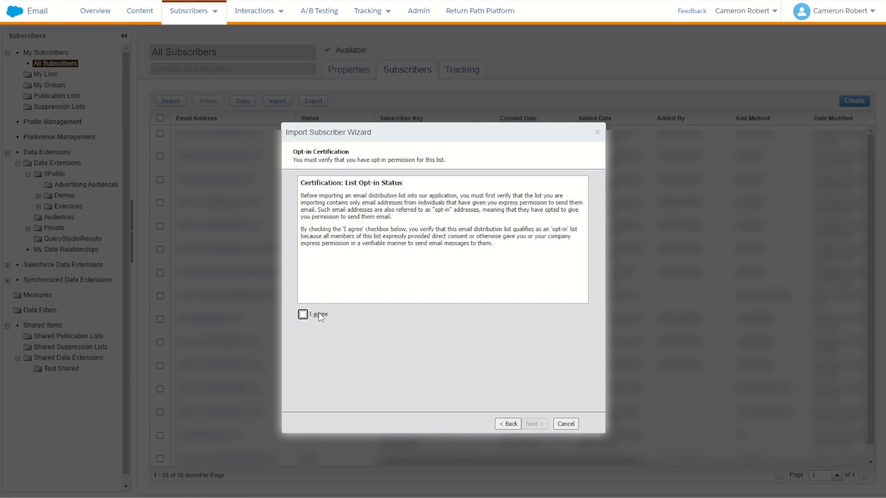
{"action": "left_click", "coordinate": [319, 314]}
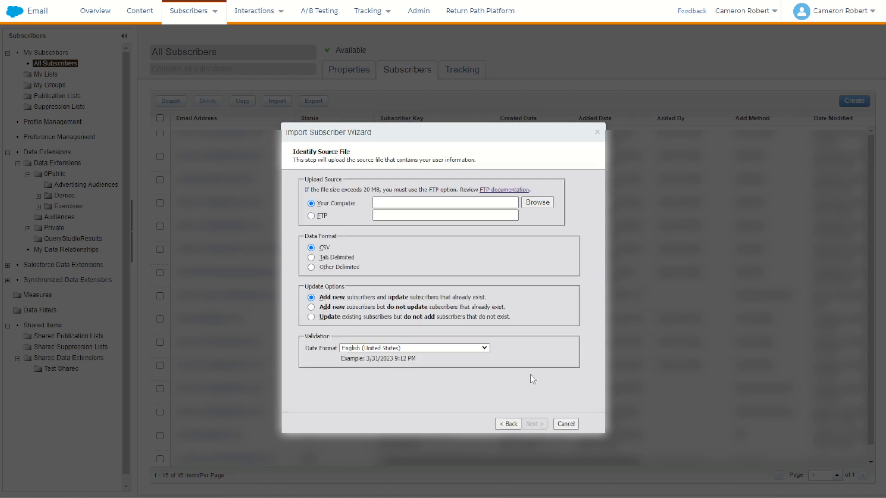
- Choose SampleRows.csv as the import source file and set the date format to English (Australia)
{"action": "left_click", "coordinate": [536, 203]}
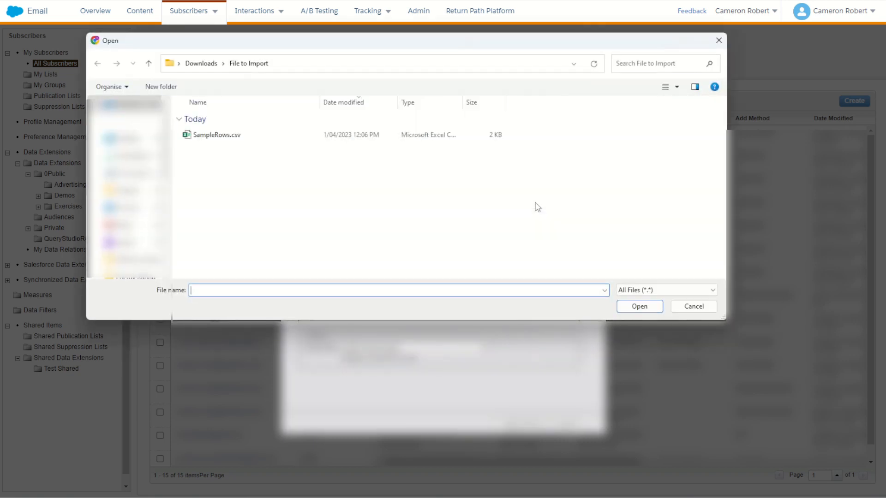
{"action": "left_click", "coordinate": [220, 139]}
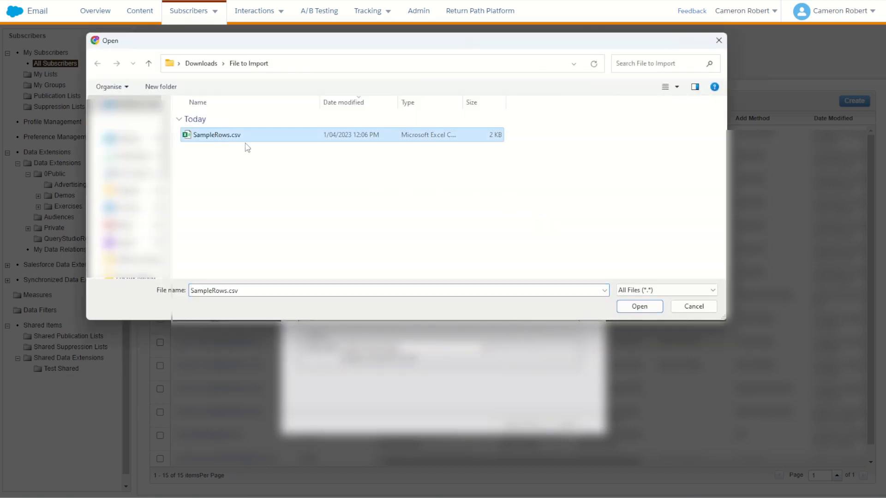
{"action": "left_click", "coordinate": [642, 306]}
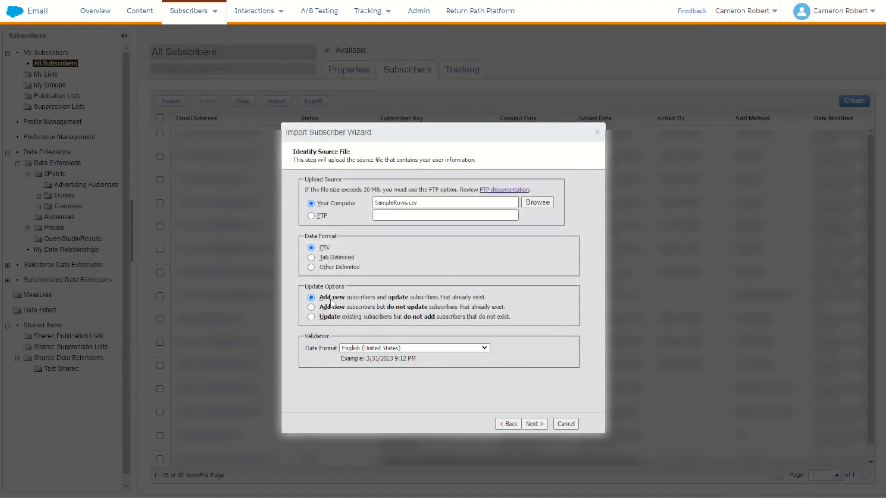
{"action": "left_click", "coordinate": [382, 348]}
{"action": "left_click", "coordinate": [387, 215]}
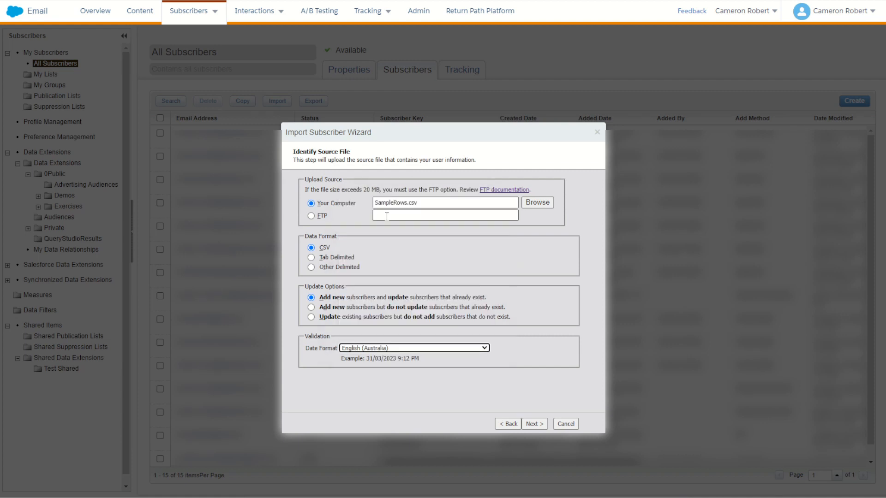
{"action": "left_click", "coordinate": [533, 423]}
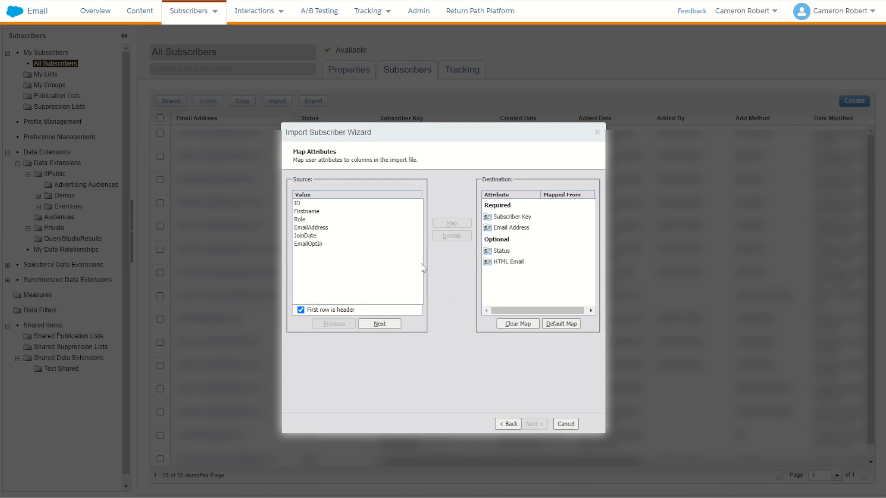
- Map the source column ID to Subscriber Key and EmailAddress to Email Address
{"action": "left_click", "coordinate": [300, 203]}
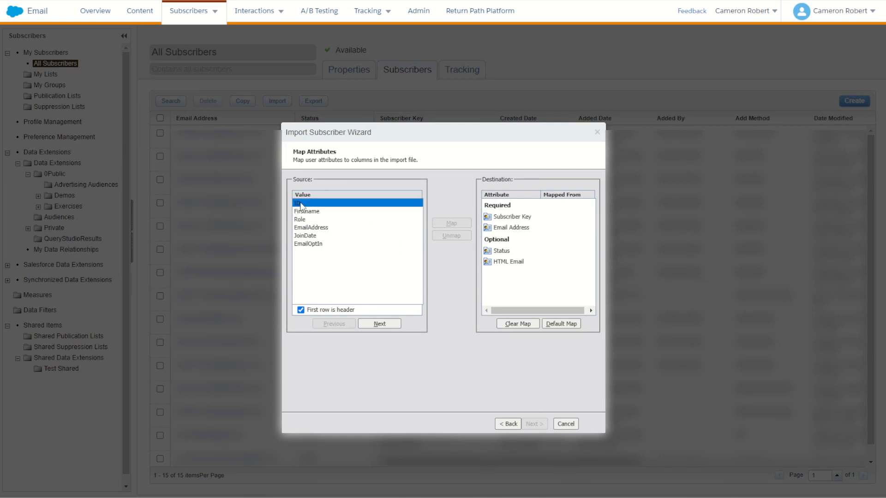
{"action": "left_click", "coordinate": [515, 219]}
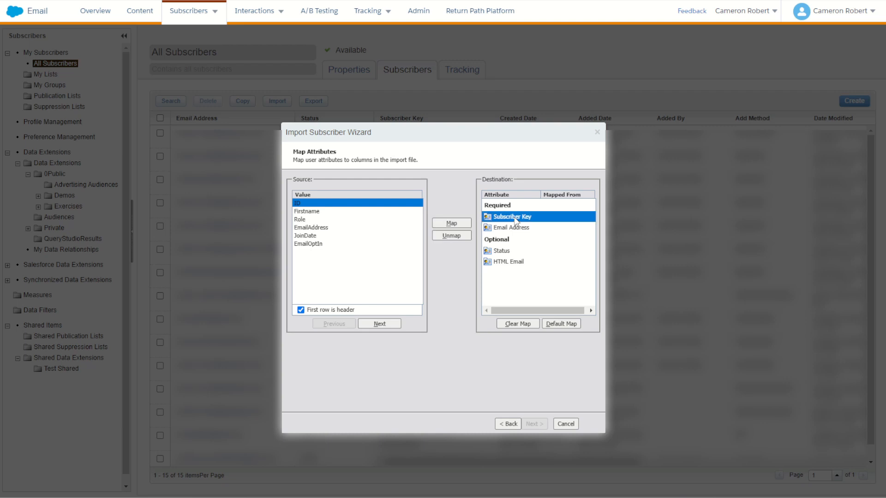
{"action": "left_click", "coordinate": [451, 224]}
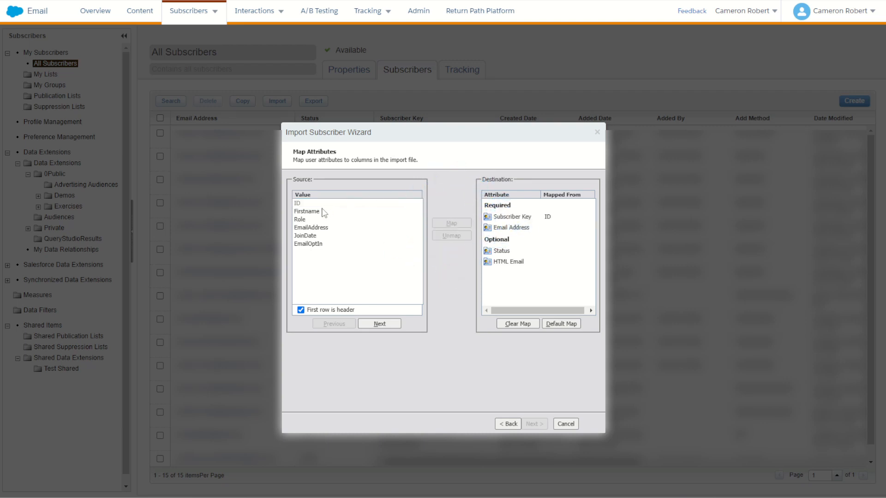
{"action": "left_click", "coordinate": [317, 228]}
{"action": "left_click", "coordinate": [509, 227]}
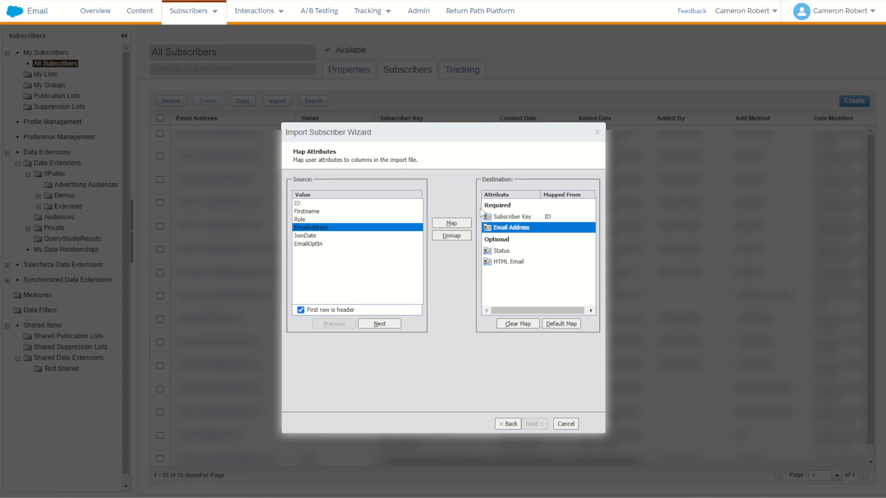
{"action": "left_click", "coordinate": [452, 225]}
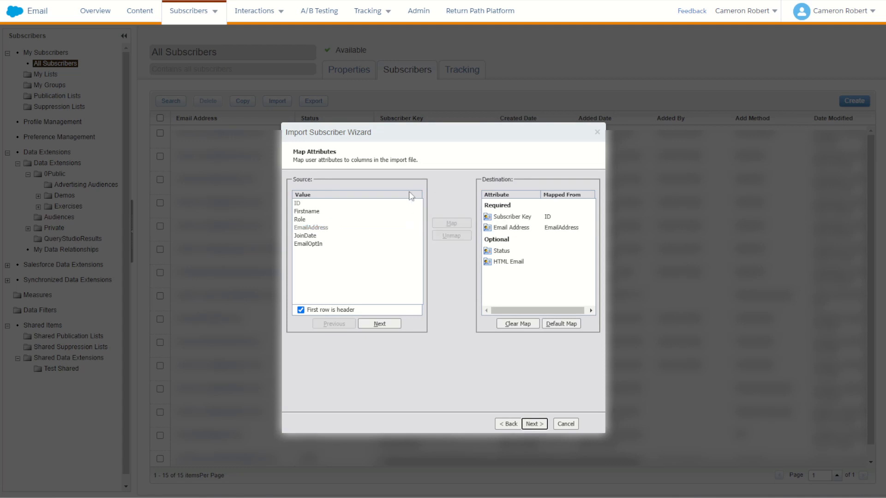
- Map the EmailOptIn column to Status and run the subscriber import with these mappings
{"action": "left_click", "coordinate": [318, 243]}
{"action": "left_click", "coordinate": [503, 252]}
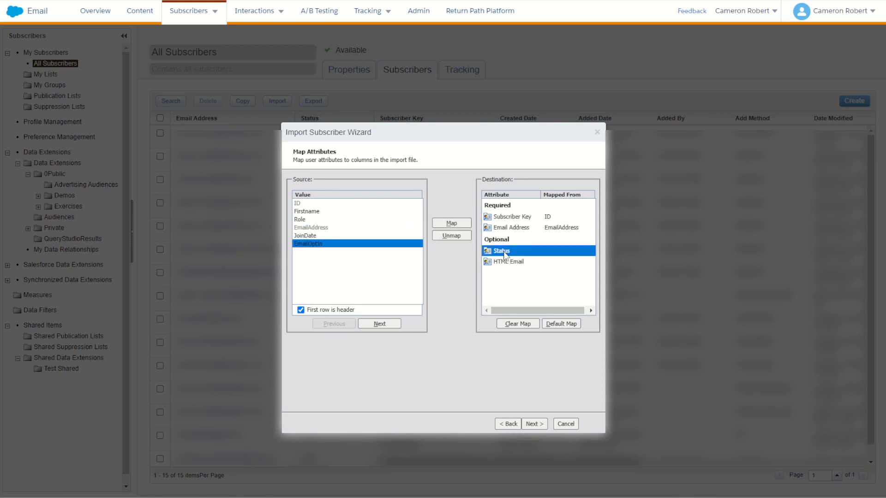
{"action": "left_click", "coordinate": [452, 226]}
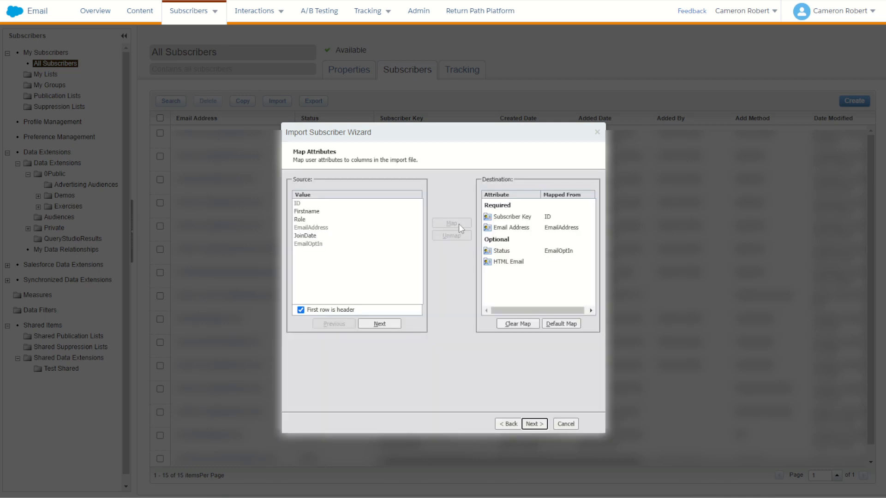
{"action": "left_click", "coordinate": [534, 424]}
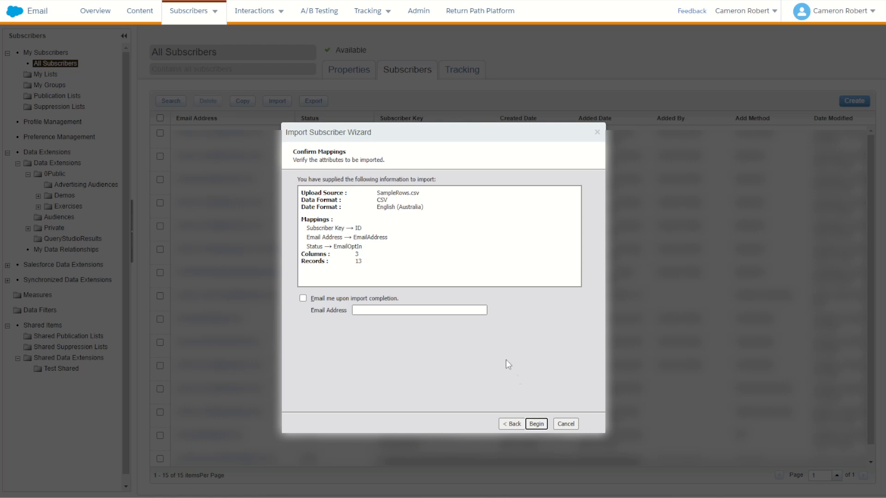
{"action": "left_click", "coordinate": [536, 423]}
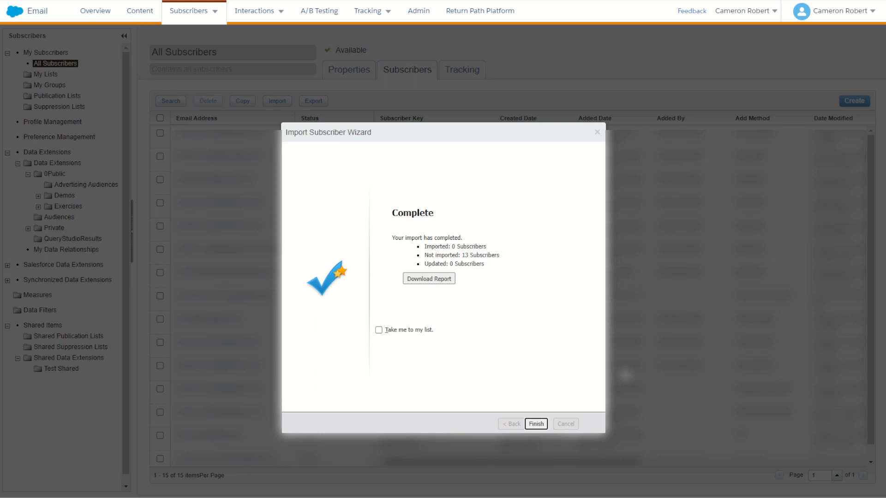
{"action": "left_click", "coordinate": [427, 258]}
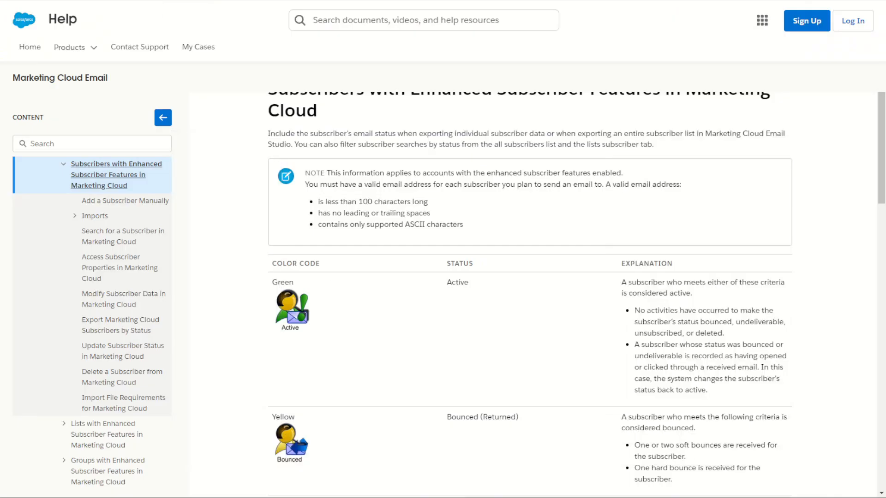
- Review the subscriber status names and their explanations in the Salesforce Help article on enhanced subscriber features
{"action": "scroll", "coordinate": [552, 251], "scroll_direction": "up", "scroll_amount": 2}
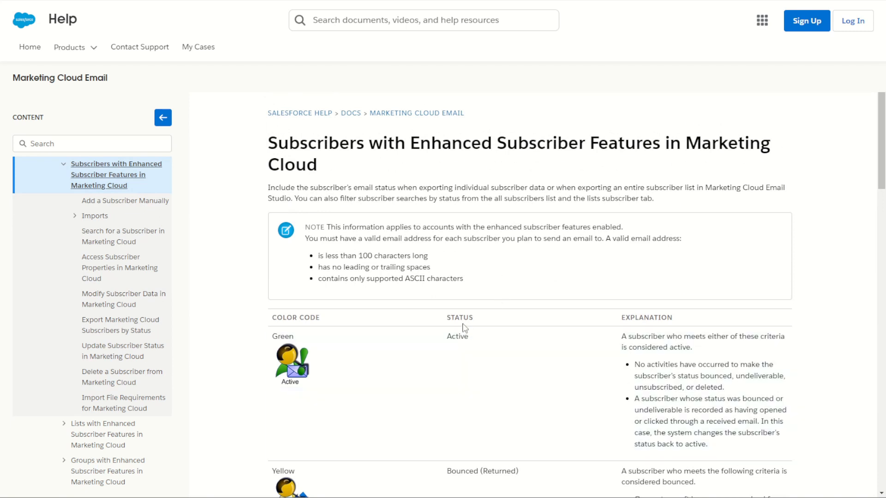
{"action": "scroll", "coordinate": [461, 319], "scroll_direction": "down", "scroll_amount": 6}
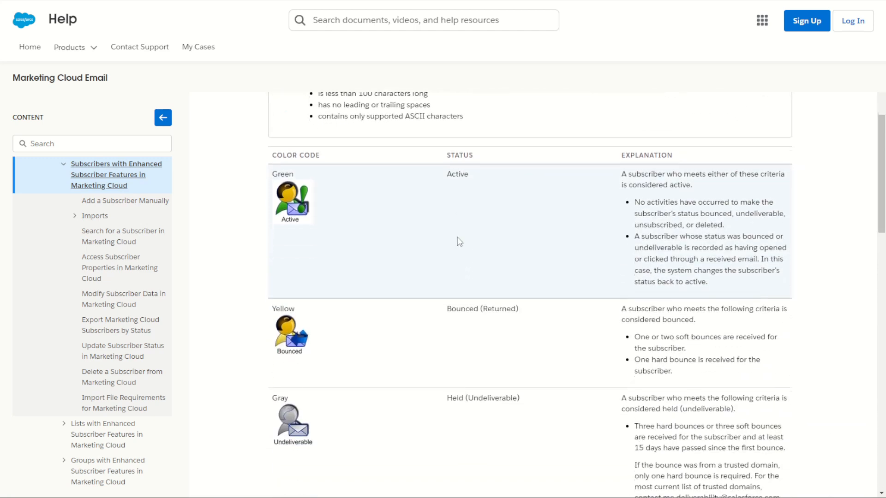
{"action": "scroll", "coordinate": [463, 261], "scroll_direction": "down", "scroll_amount": 2}
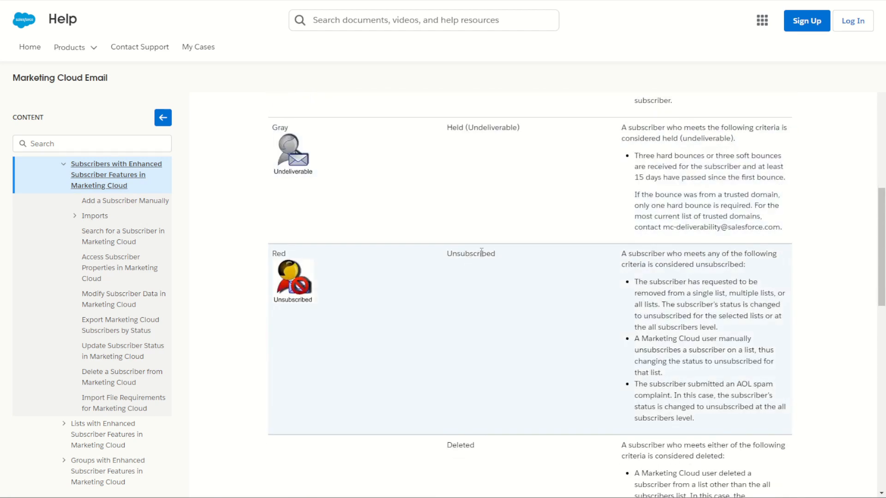
{"action": "scroll", "coordinate": [482, 267], "scroll_direction": "up", "scroll_amount": 7}
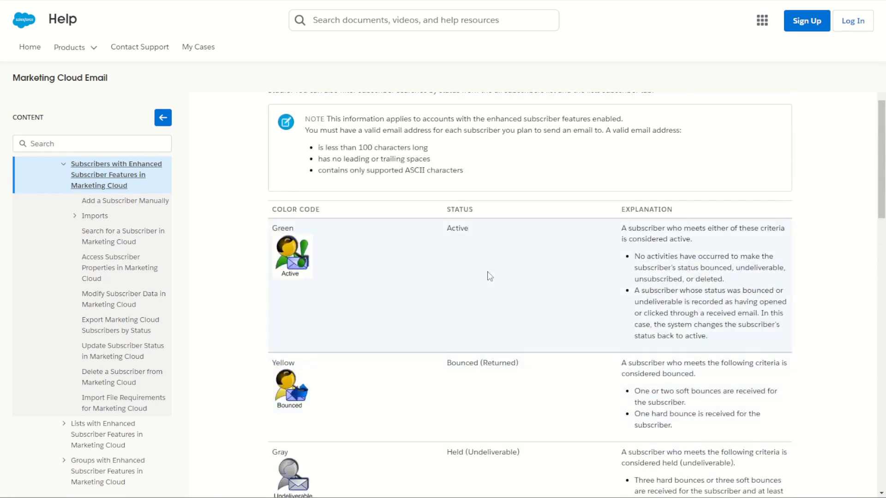
{"action": "scroll", "coordinate": [489, 276], "scroll_direction": "up", "scroll_amount": 3}
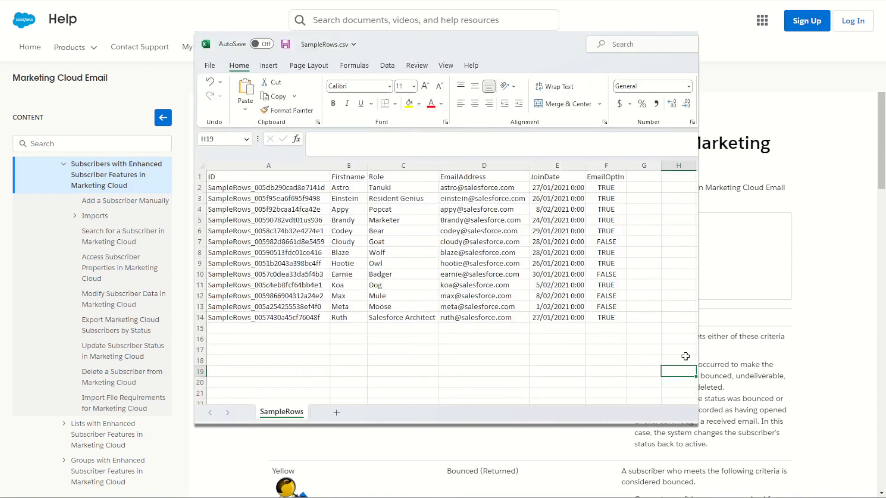
- Switch to SampleRows.csv in Excel and set the EmailOptIn values in F2 through F6 to Active
{"action": "left_click", "coordinate": [606, 189]}
{"action": "type", "text": "Active"}
{"action": "key", "text": "Return"}
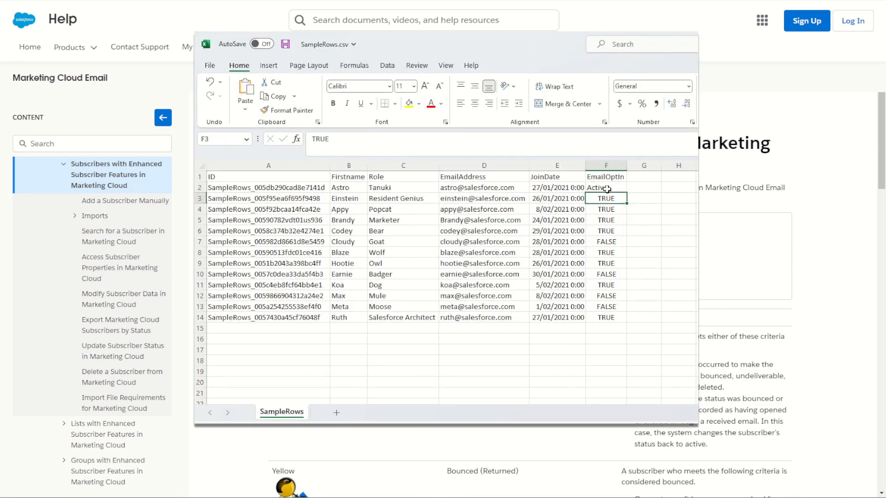
{"action": "type", "text": "Active"}
{"action": "key", "text": "Return"}
{"action": "type", "text": "Active"}
{"action": "key", "text": "Return"}
{"action": "type", "text": "Active"}
{"action": "key", "text": "Return"}
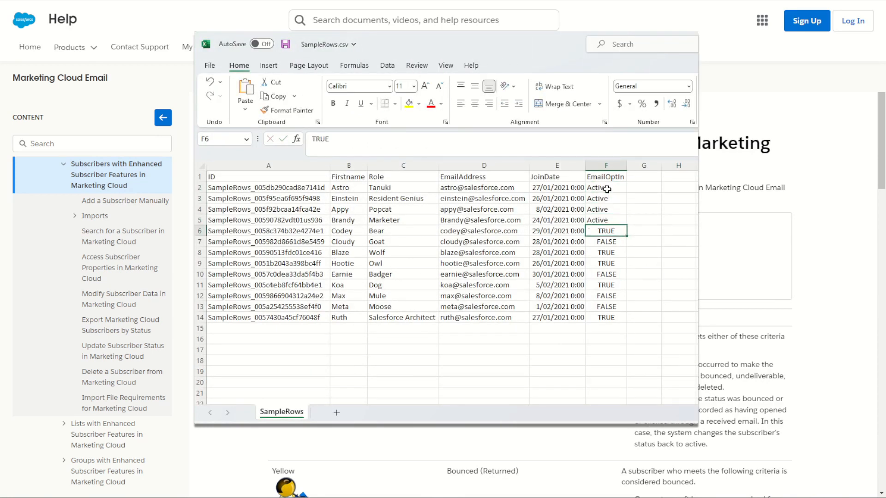
{"action": "type", "text": "Active"}
{"action": "key", "text": "Return"}
- Set the EmailOptIn values in F7 and F10 to Unsubscribed and those in F8 and F9 to Active
{"action": "type", "text": "Unsubscribed"}
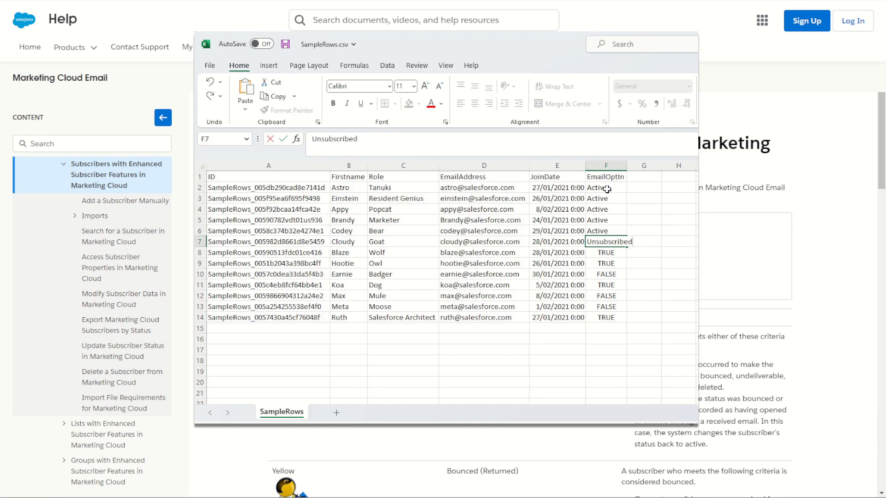
{"action": "key", "text": "Return"}
{"action": "type", "text": "A"}
{"action": "key", "text": "Return"}
{"action": "type", "text": "Active"}
{"action": "key", "text": "Return"}
{"action": "type", "text": "Unsubscribed"}
{"action": "key", "text": "Return"}
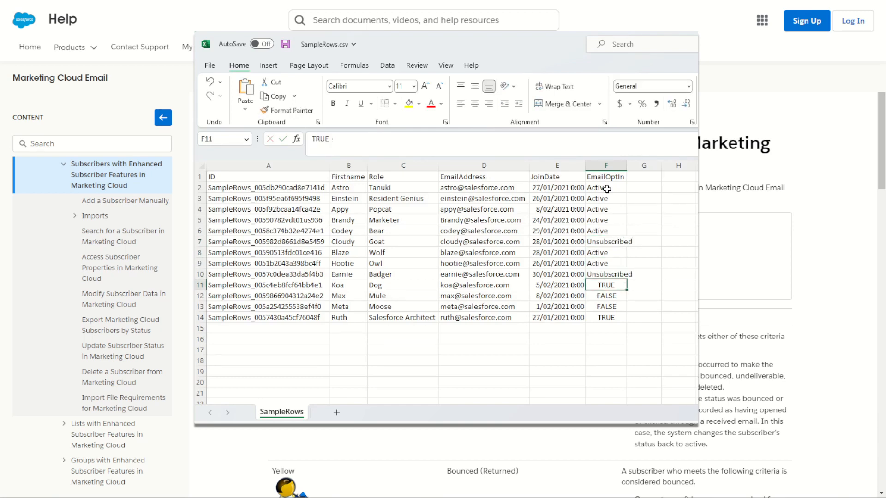
- Replace the remaining EmailOptIn values from F11 down, using Active for TRUE and Unsubscribed for FALSE
{"action": "type", "text": "Active"}
{"action": "key", "text": "Return"}
{"action": "type", "text": "Unsubscribed"}
{"action": "key", "text": "Return"}
{"action": "type", "text": "Active"}
{"action": "key", "text": "Return"}
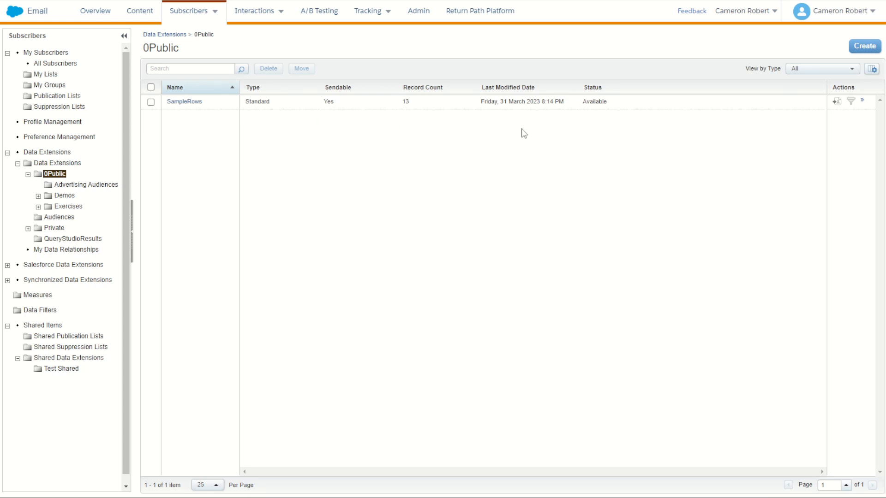
- Start a standard data extension in 0Public using Create from Existing, with SampleRows from the 0Public folder as the source
{"action": "left_click", "coordinate": [864, 46]}
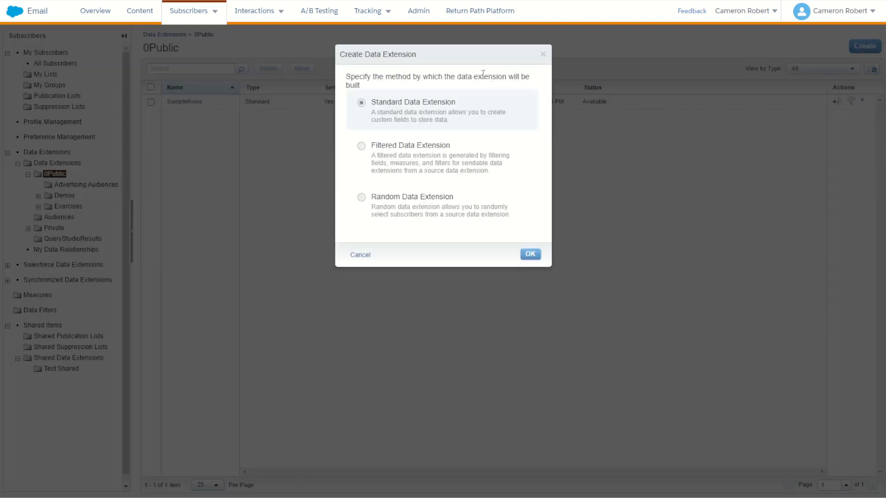
{"action": "left_click", "coordinate": [531, 254]}
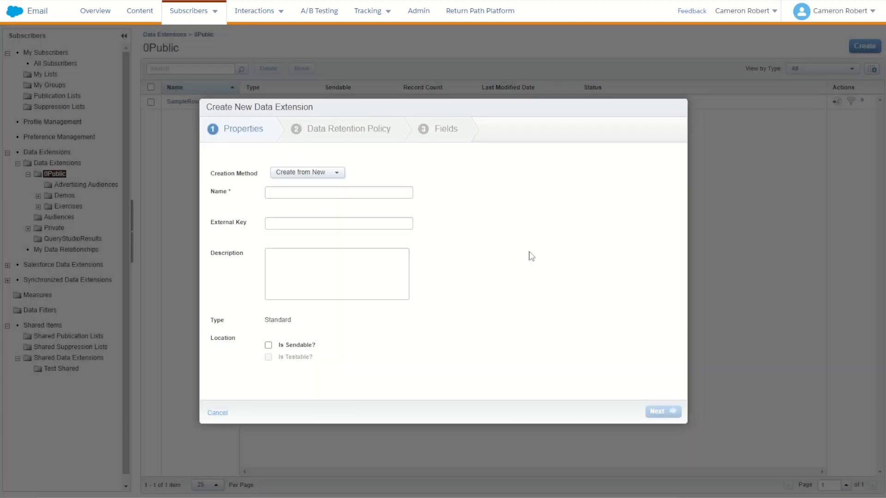
{"action": "left_click", "coordinate": [325, 175]}
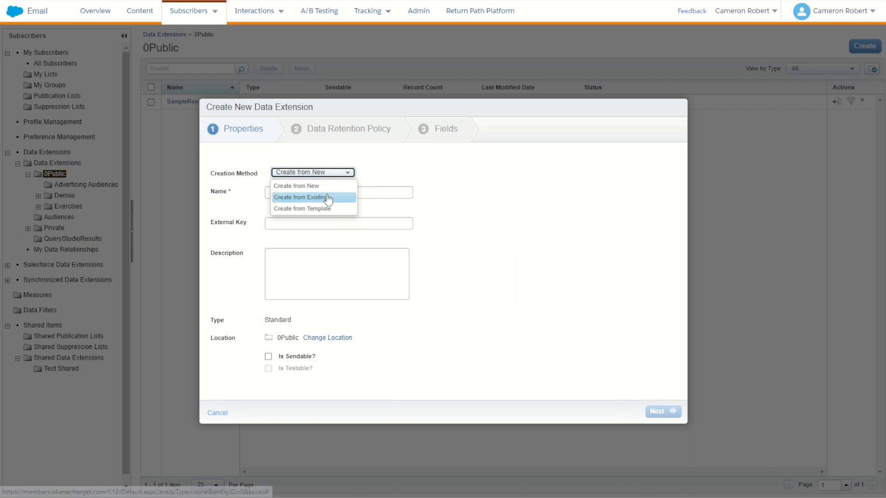
{"action": "left_click", "coordinate": [328, 198]}
{"action": "left_click", "coordinate": [238, 133]}
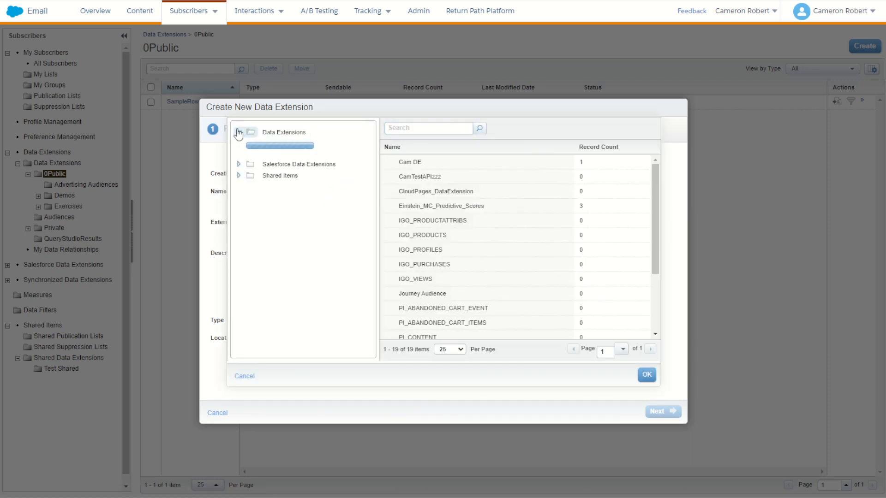
{"action": "left_click", "coordinate": [252, 143]}
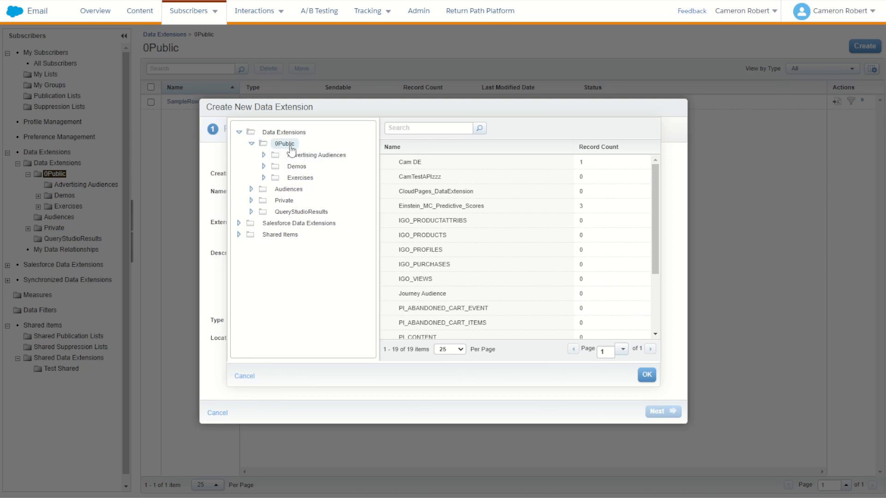
{"action": "left_click", "coordinate": [290, 146]}
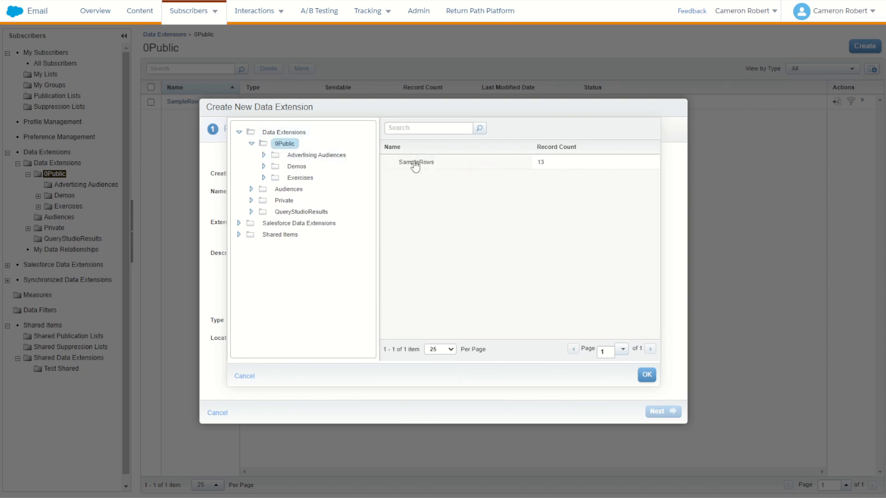
{"action": "left_click", "coordinate": [416, 164]}
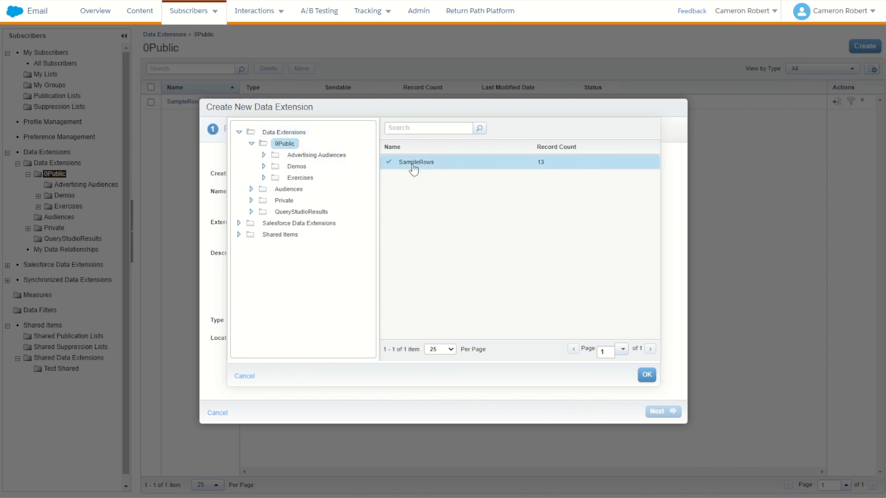
{"action": "left_click", "coordinate": [647, 376]}
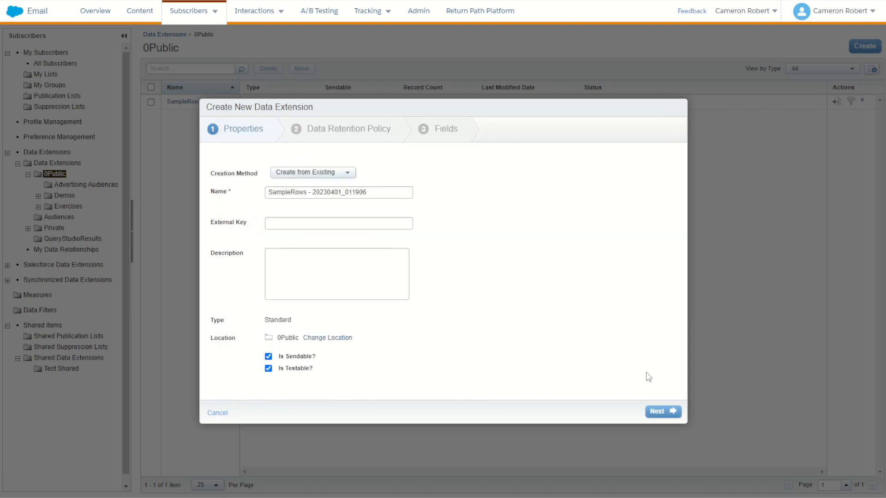
- Name the data extension "SampleRows AllSubscribers Import" and proceed to its fields, leaving data retention off
{"action": "left_click_drag", "start_coordinate": [309, 193], "coordinate": [417, 202]}
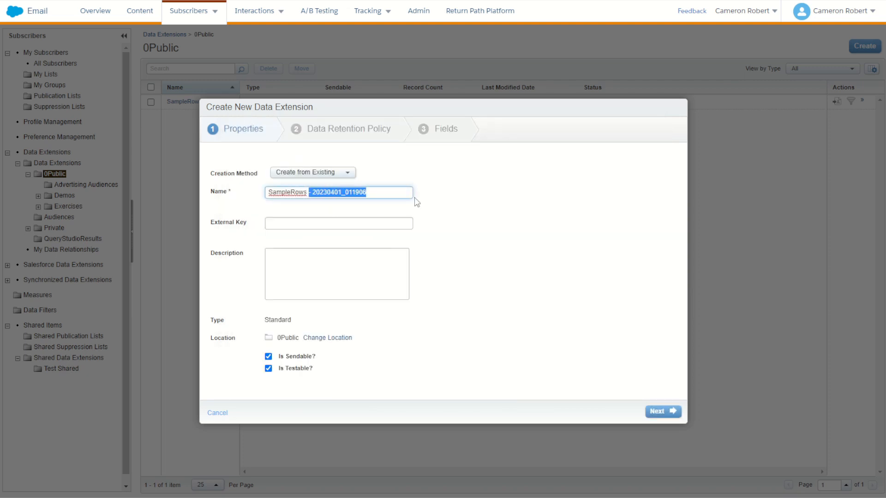
{"action": "type", "text": "AllSubscribers"}
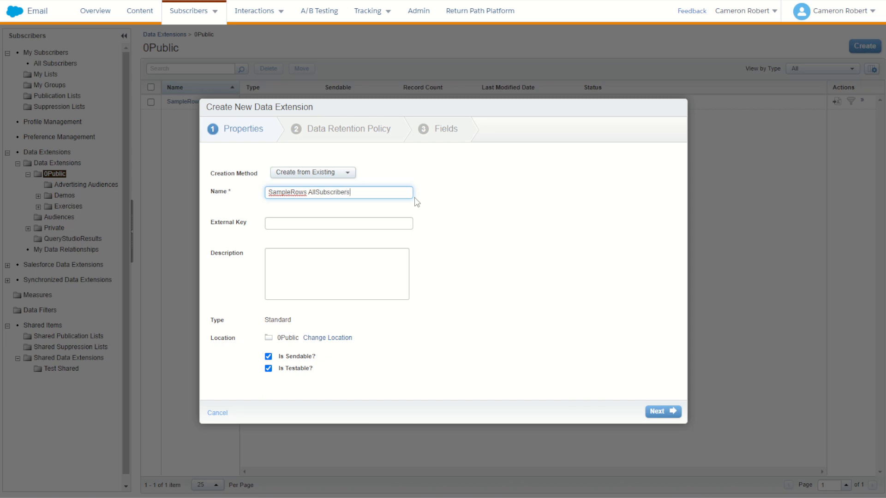
{"action": "type", "text": " Import"}
{"action": "left_click", "coordinate": [661, 412]}
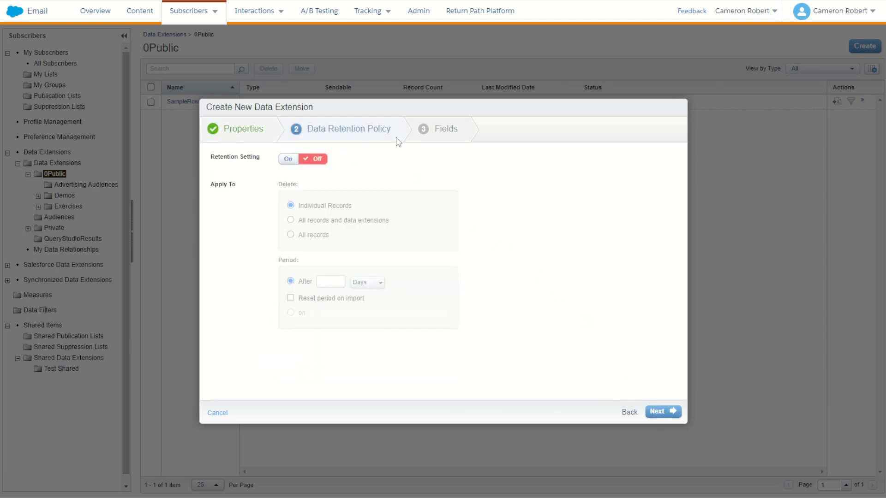
{"action": "left_click", "coordinate": [669, 415]}
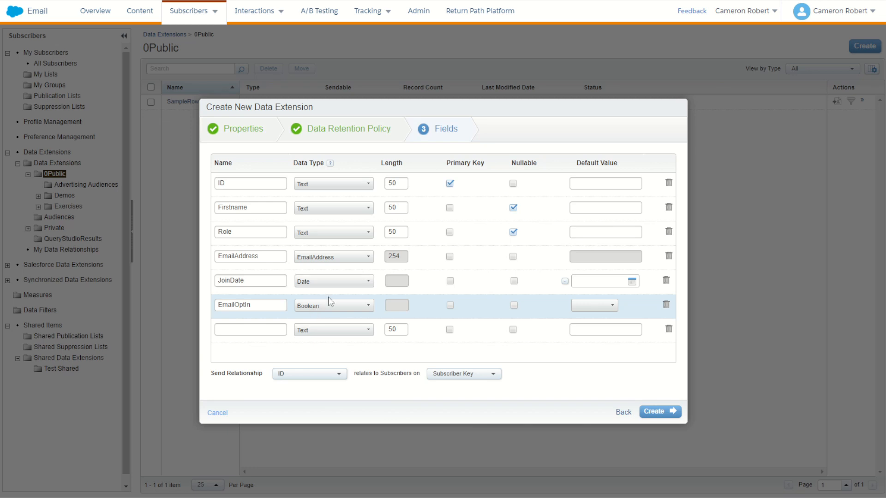
- Rename the EmailOptIn field to Status and make it a nullable Text field with length 50
{"action": "double_click", "coordinate": [240, 303]}
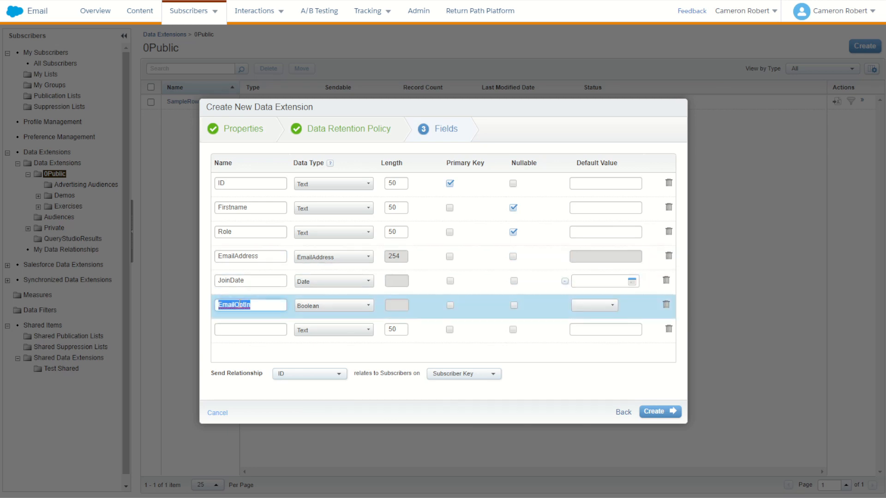
{"action": "type", "text": "Status"}
{"action": "left_click", "coordinate": [322, 308]}
{"action": "left_click", "coordinate": [322, 315]}
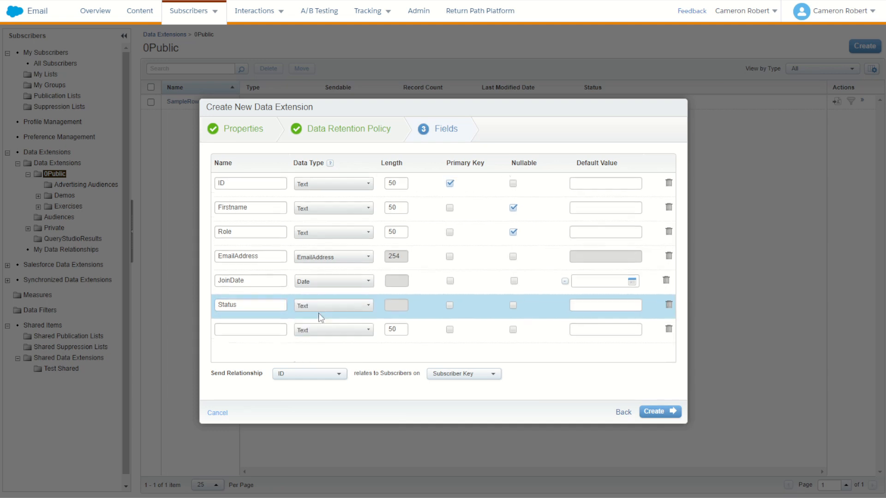
{"action": "left_click", "coordinate": [398, 304]}
{"action": "type", "text": "50"}
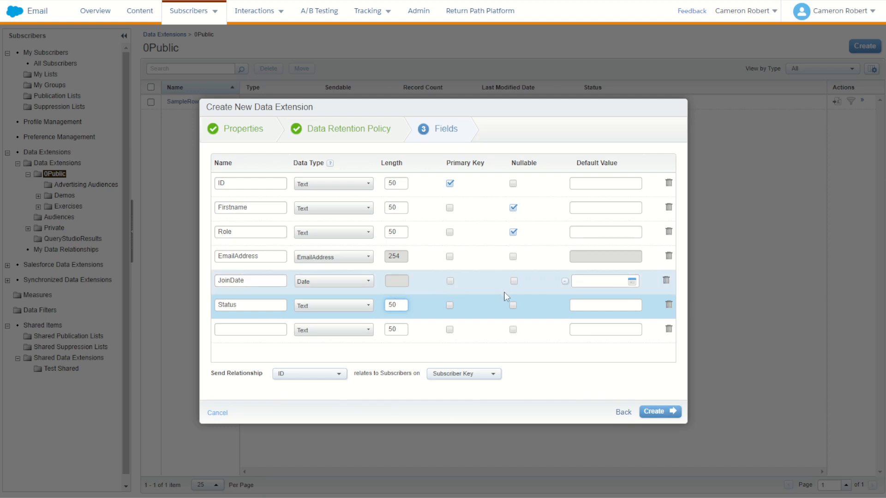
{"action": "left_click", "coordinate": [515, 309]}
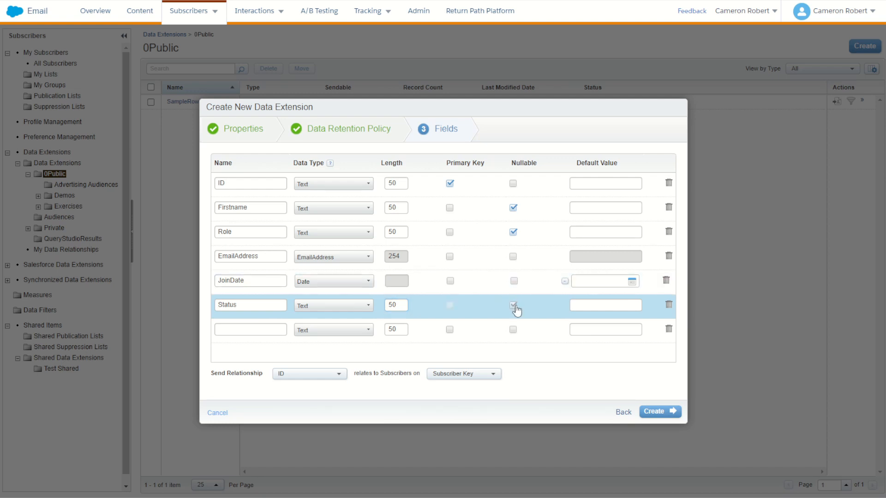
- Rename the ID field to SubscriberKey, relate it to Subscribers on Subscriber Key, and create the data extension
{"action": "double_click", "coordinate": [225, 184]}
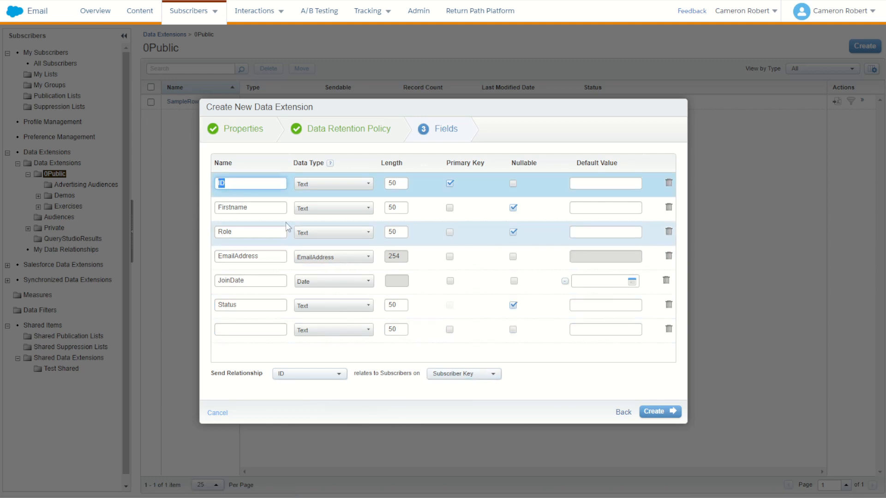
{"action": "type", "text": "SubscriberKey"}
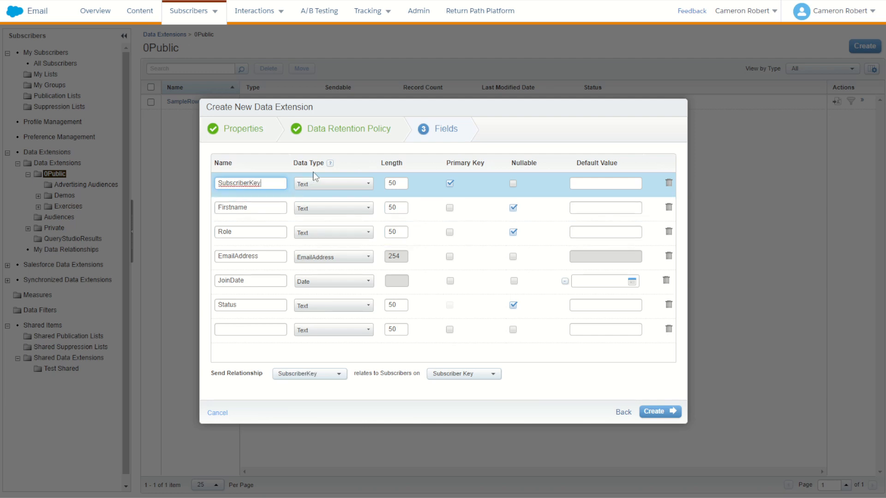
{"action": "left_click", "coordinate": [325, 375]}
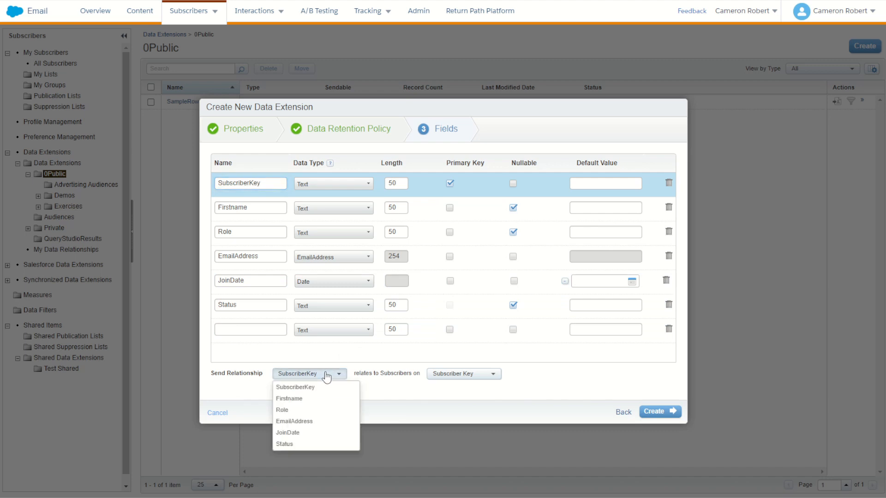
{"action": "left_click", "coordinate": [322, 387]}
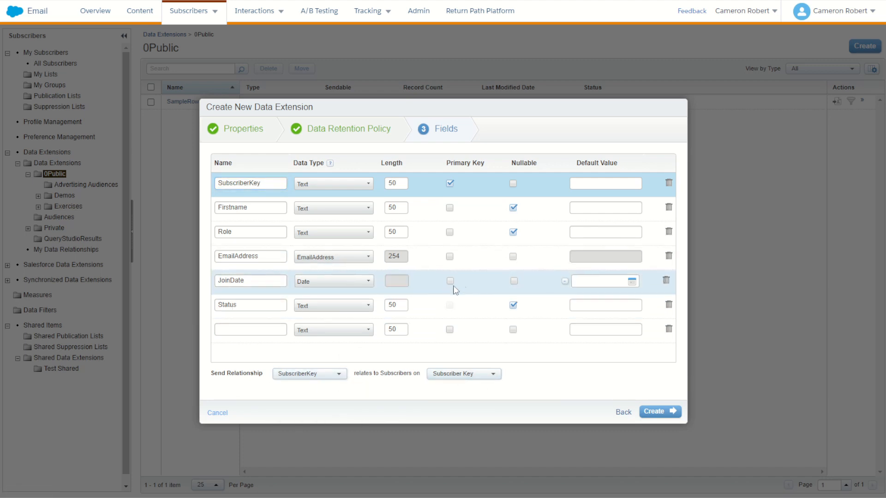
{"action": "left_click", "coordinate": [673, 413]}
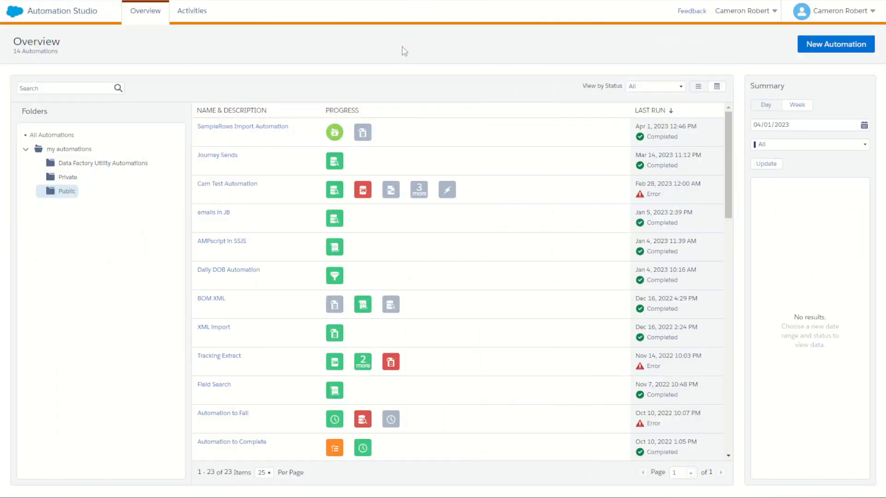
- Switch to Automation Studio and create a new automation named "All Subscribers SQL Import"
{"action": "mouse_move", "coordinate": [14, 15]}
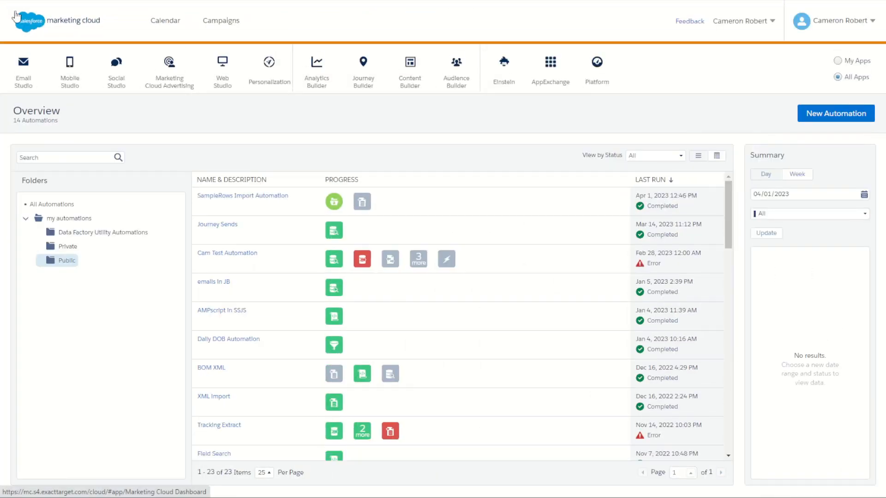
{"action": "mouse_move", "coordinate": [346, 72]}
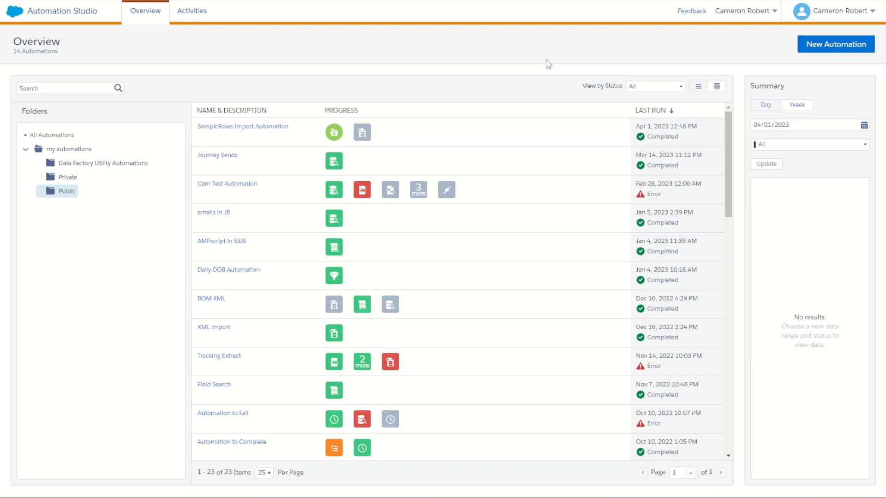
{"action": "left_click", "coordinate": [819, 46]}
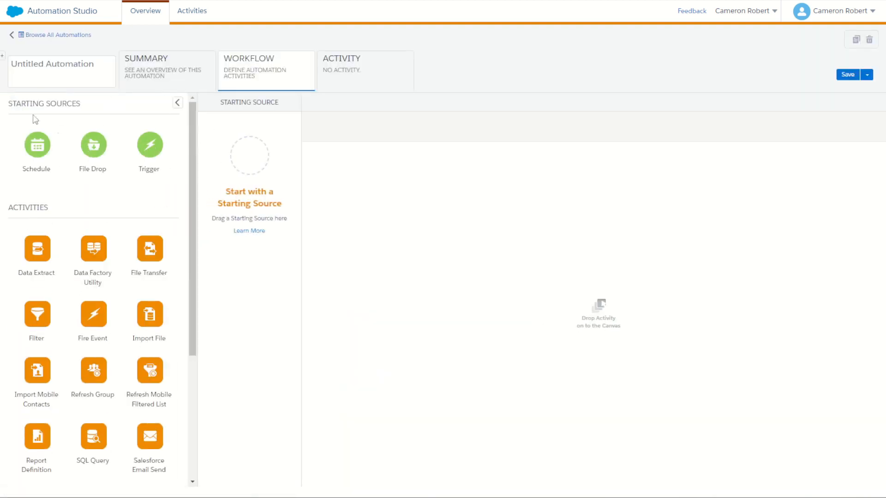
{"action": "left_click", "coordinate": [59, 71]}
{"action": "type", "text": "All Subs"}
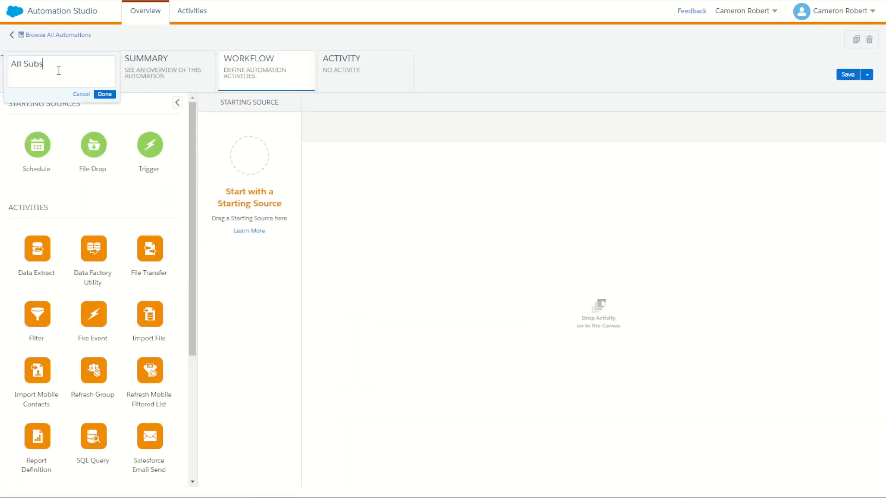
{"action": "type", "text": "cribers SQL Import"}
{"action": "left_click", "coordinate": [108, 94]}
- Add a Schedule starting source and place an SQL Query activity in Step 1 of the automation
{"action": "left_click_drag", "start_coordinate": [37, 144], "coordinate": [245, 150]}
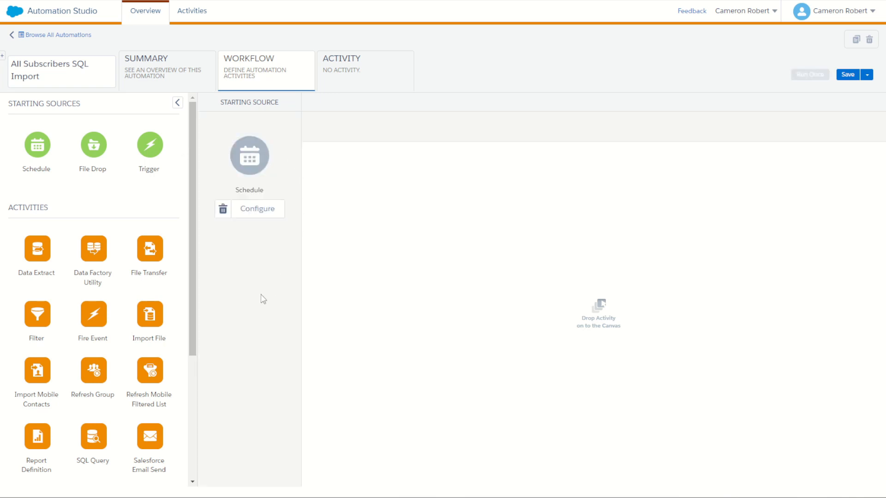
{"action": "scroll", "coordinate": [125, 272], "scroll_direction": "down", "scroll_amount": 2}
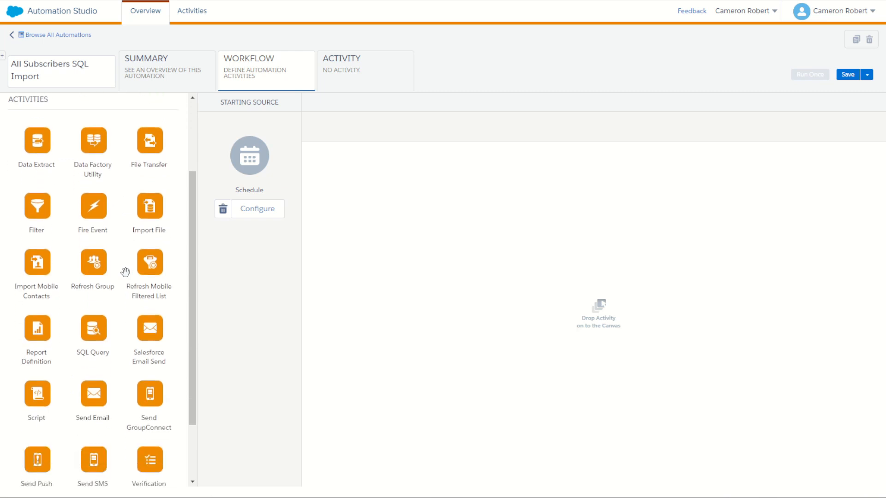
{"action": "scroll", "coordinate": [99, 300], "scroll_direction": "down", "scroll_amount": 1}
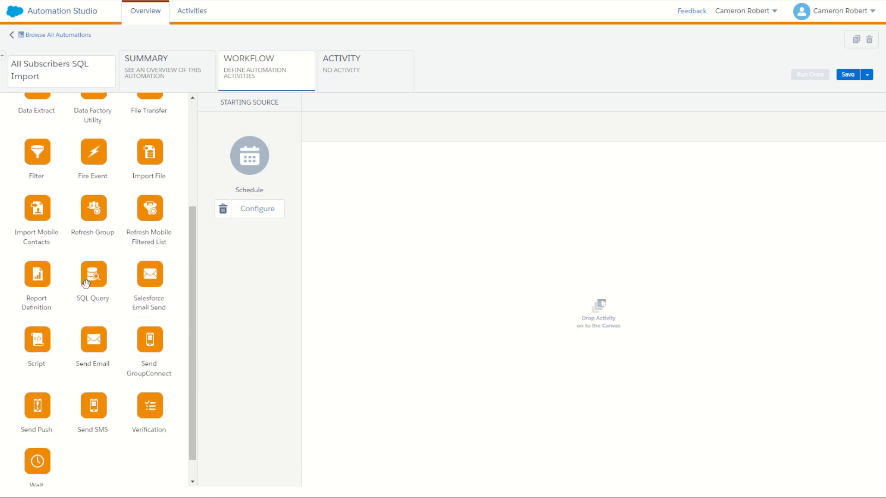
{"action": "left_click_drag", "start_coordinate": [88, 276], "coordinate": [405, 236]}
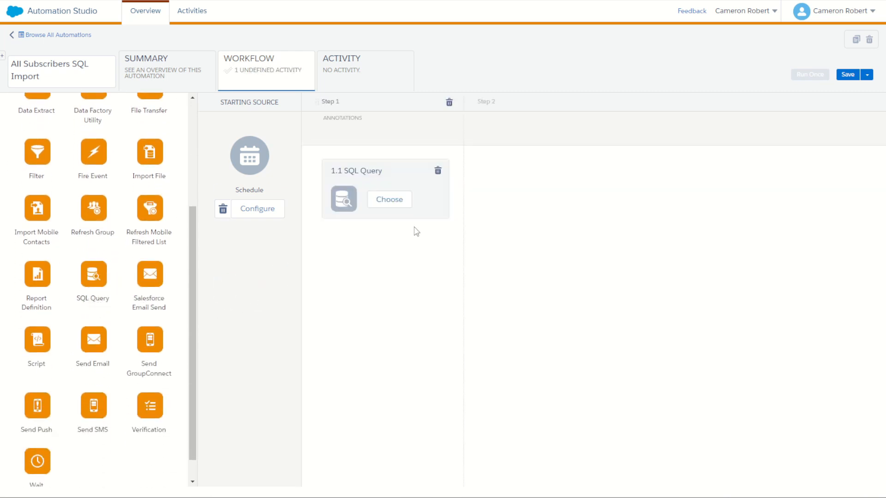
- Create a new query activity named "SampleRows Into AllSubscribers" for the SQL Query step and proceed to its query definition
{"action": "left_click", "coordinate": [399, 203]}
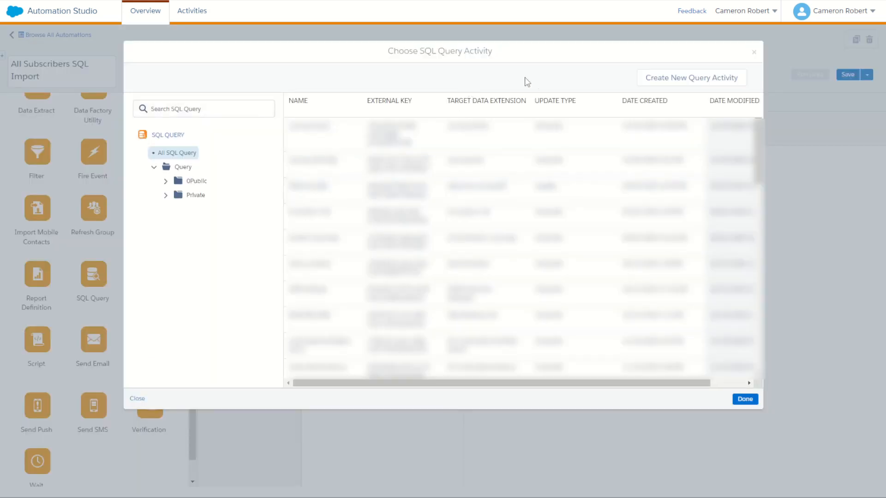
{"action": "left_click", "coordinate": [679, 81]}
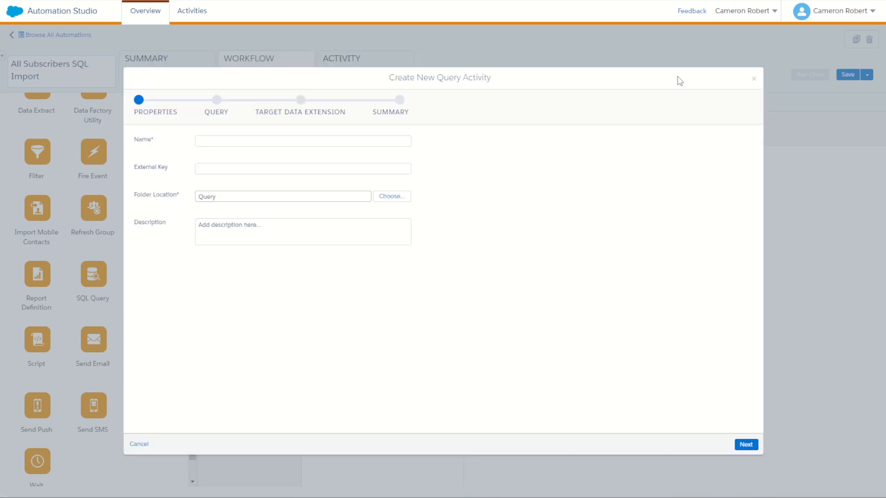
{"action": "left_click", "coordinate": [398, 140]}
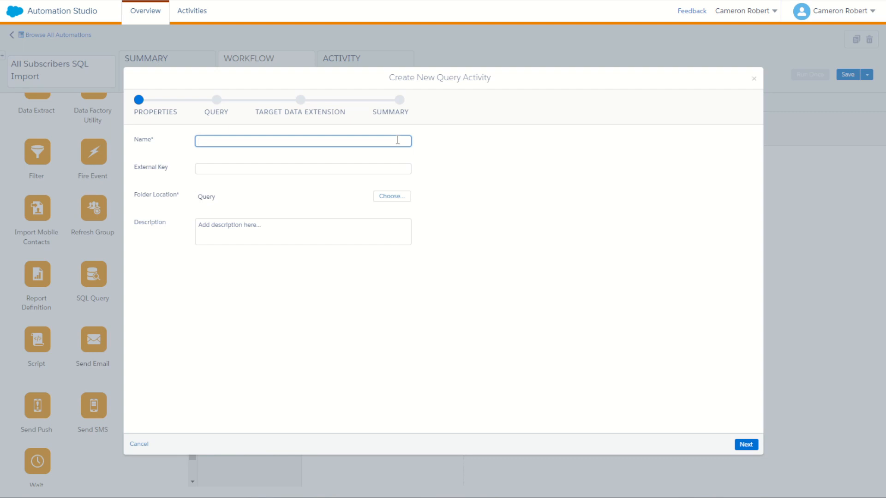
{"action": "type", "text": "SampleRows Into AllSubscribers"}
{"action": "left_click", "coordinate": [746, 445]}
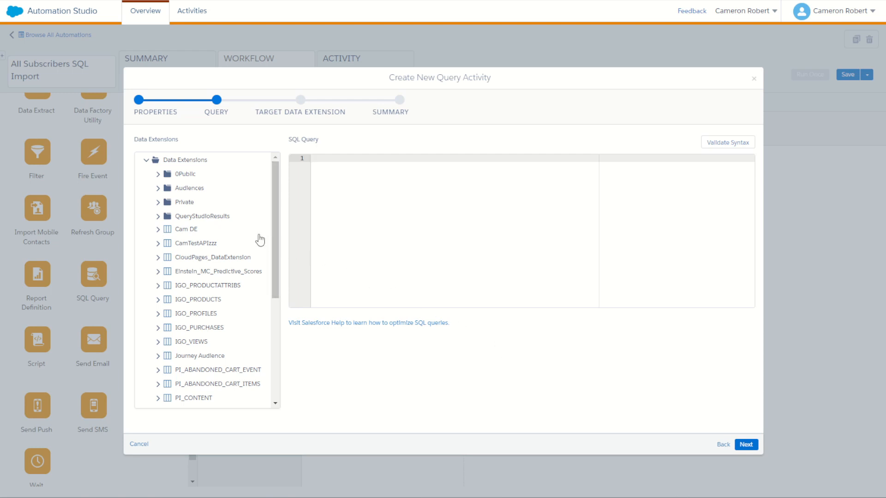
- Insert the fields of the SampleRows AllSubscribers import data extension from 0Public into the query, each on its own line with a leading comma
{"action": "left_click", "coordinate": [158, 175]}
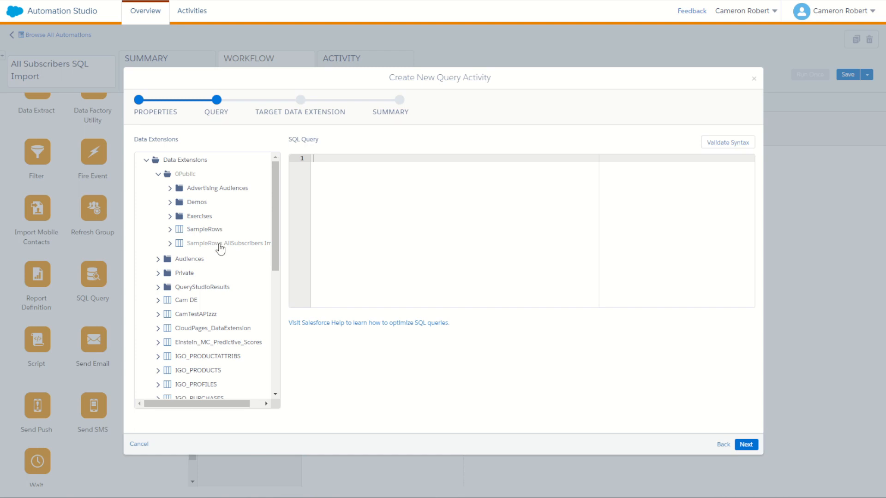
{"action": "left_click_drag", "start_coordinate": [207, 248], "coordinate": [355, 228]}
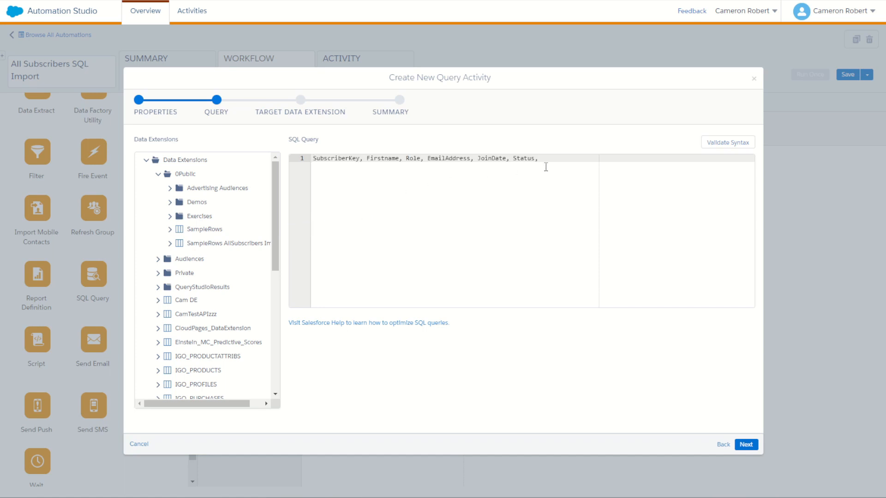
{"action": "left_click", "coordinate": [506, 158]}
{"action": "key", "text": "Return"}
{"action": "left_click", "coordinate": [473, 159]}
{"action": "key", "text": "Return"}
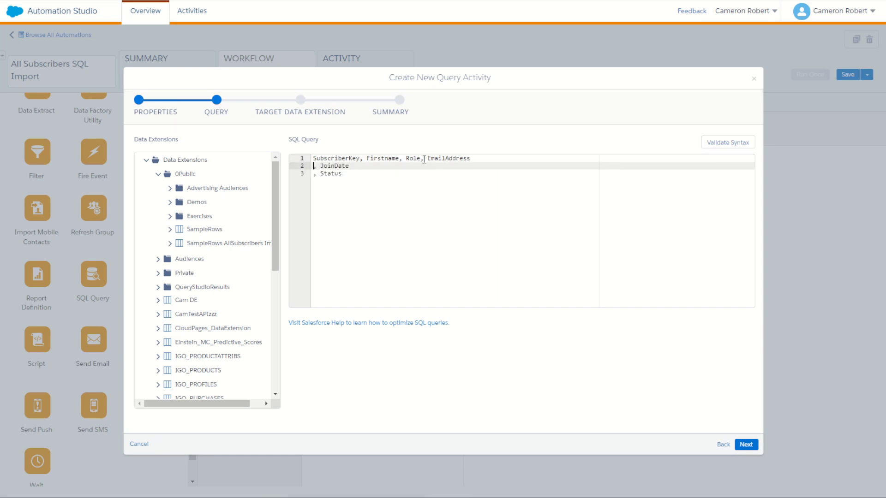
{"action": "left_click", "coordinate": [404, 158]}
{"action": "key", "text": "Return"}
{"action": "left_click", "coordinate": [400, 158]}
{"action": "key", "text": "Return"}
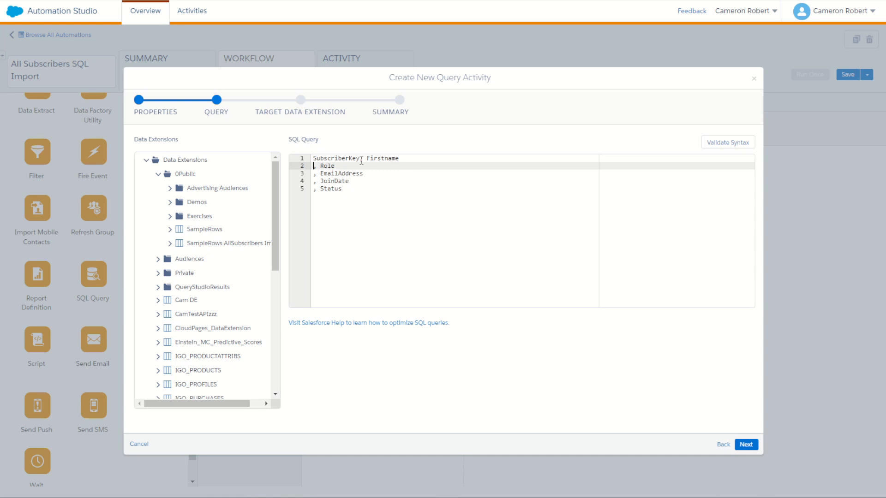
{"action": "left_click", "coordinate": [360, 158]}
{"action": "key", "text": "Return"}
{"action": "key", "text": "BackSpace"}
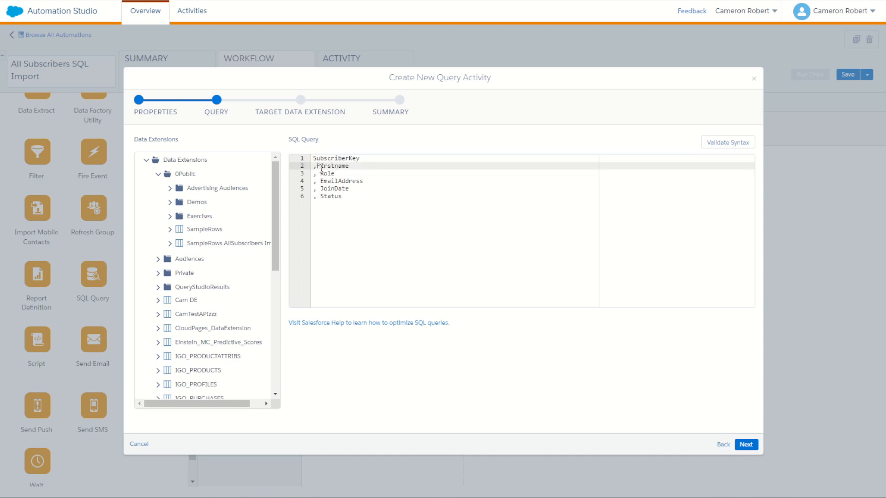
- Remove the space after the leading comma on the Role, EmailAddress, JoinDate and Status lines
{"action": "key", "text": "Down"}
{"action": "key", "text": "Delete"}
{"action": "key", "text": "Down"}
{"action": "key", "text": "Delete"}
{"action": "key", "text": "Down"}
{"action": "key", "text": "Delete"}
{"action": "key", "text": "Down"}
{"action": "key", "text": "Delete"}
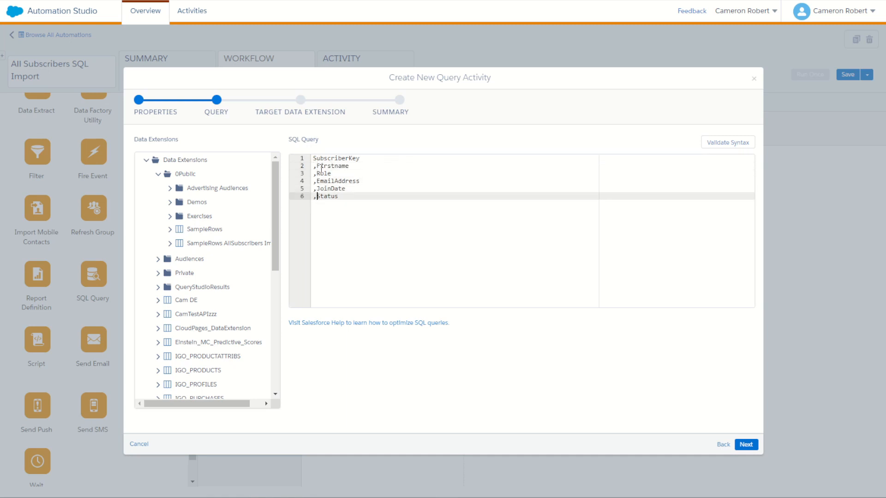
- Add SELECT on its own line above the field list
{"action": "left_click", "coordinate": [314, 158]}
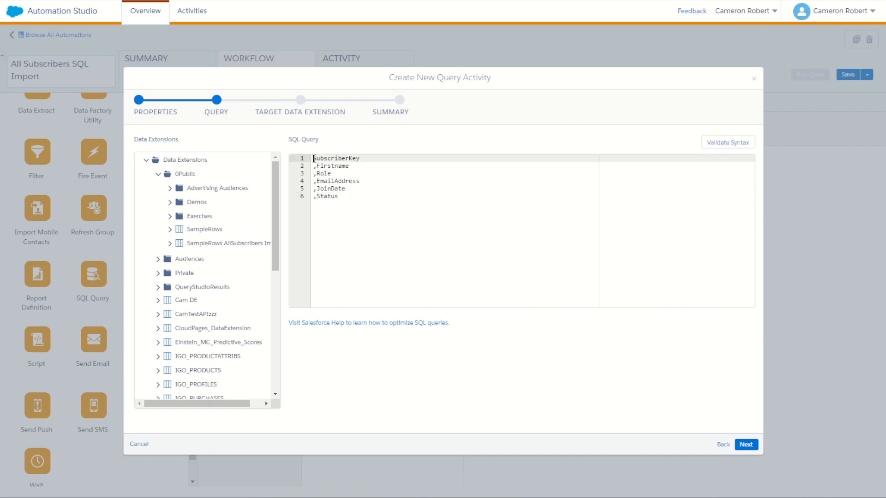
{"action": "key", "text": "Return"}
{"action": "key", "text": "Up"}
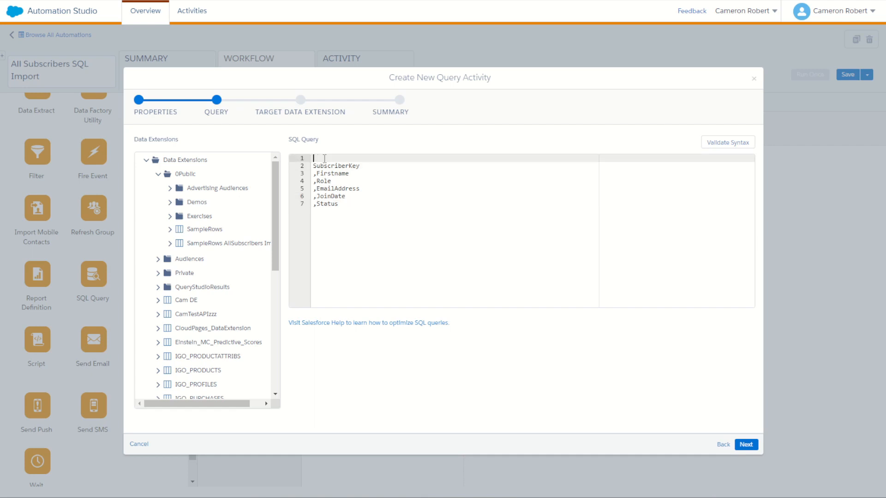
{"action": "type", "text": "SELECT"}
- Add the clause FROM SampleRows on a new line below the Status field, using the data extension's name from 0Public
{"action": "left_click", "coordinate": [371, 210]}
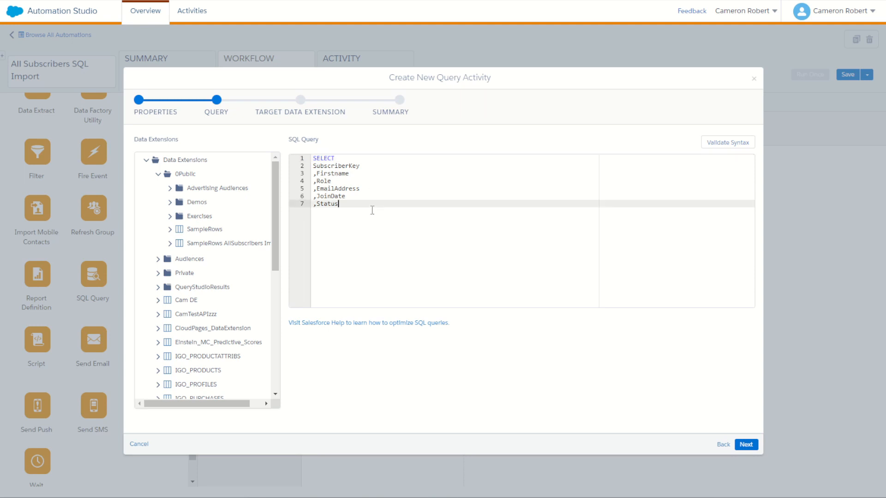
{"action": "key", "text": "Return"}
{"action": "type", "text": "FROM"}
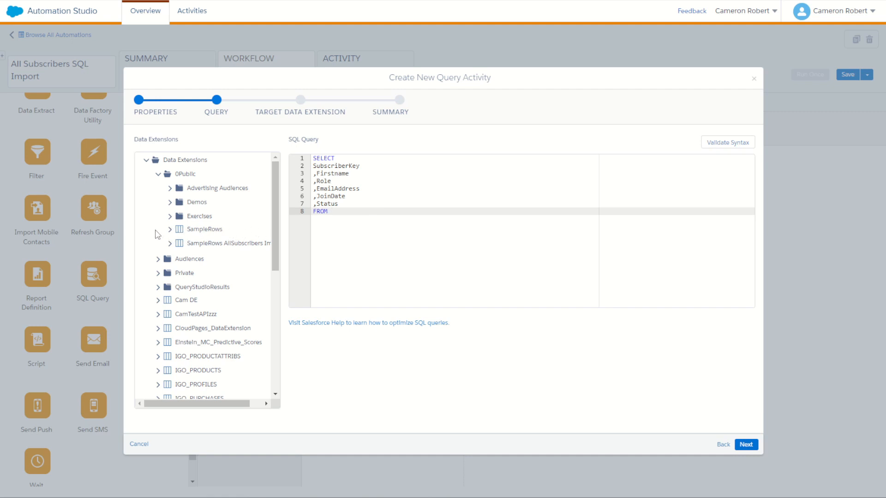
{"action": "left_click_drag", "start_coordinate": [186, 230], "coordinate": [233, 235]}
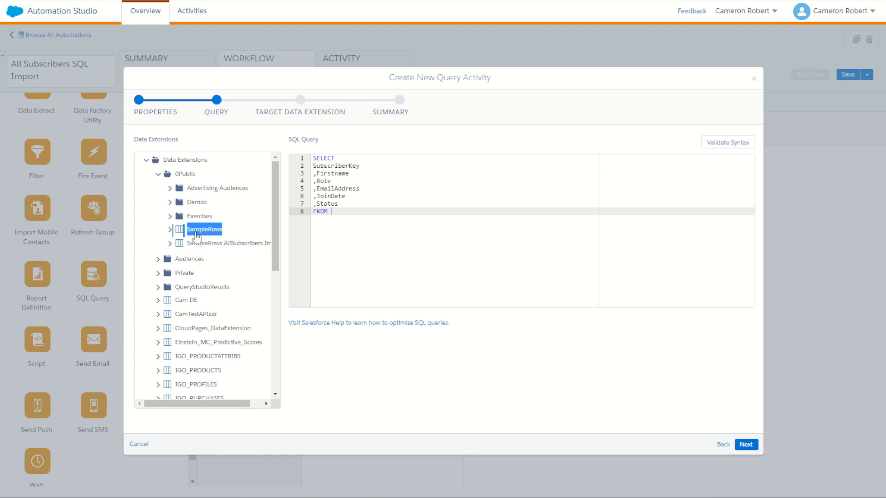
{"action": "left_click", "coordinate": [146, 236]}
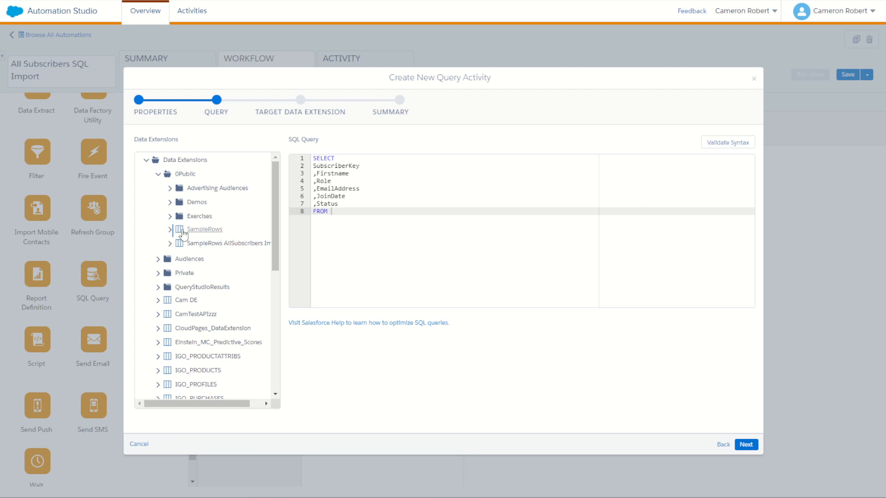
{"action": "left_click_drag", "start_coordinate": [183, 231], "coordinate": [369, 215]}
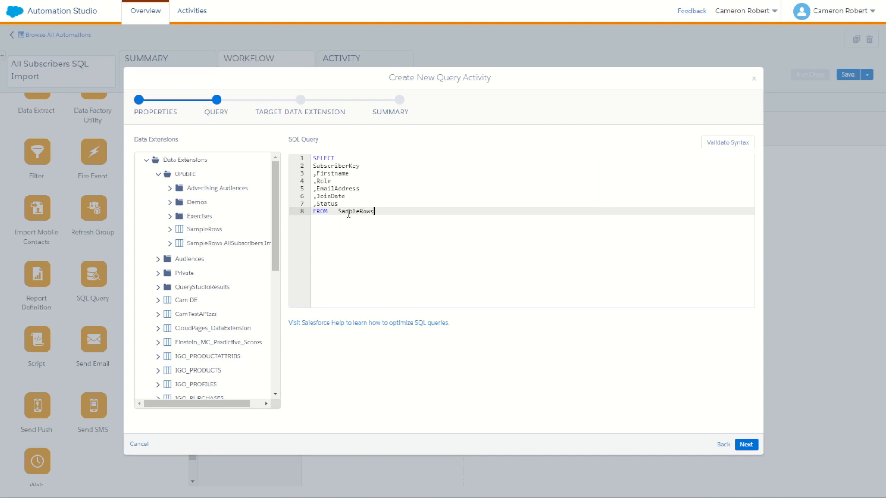
{"action": "left_click", "coordinate": [338, 212]}
{"action": "key", "text": "BackSpace"}
{"action": "key", "text": "BackSpace"}
{"action": "key", "text": "BackSpace"}
{"action": "left_click", "coordinate": [385, 210]}
- Review the SubscriberKey and Status fields in the query, validate its syntax and examine the reported column
{"action": "double_click", "coordinate": [336, 166]}
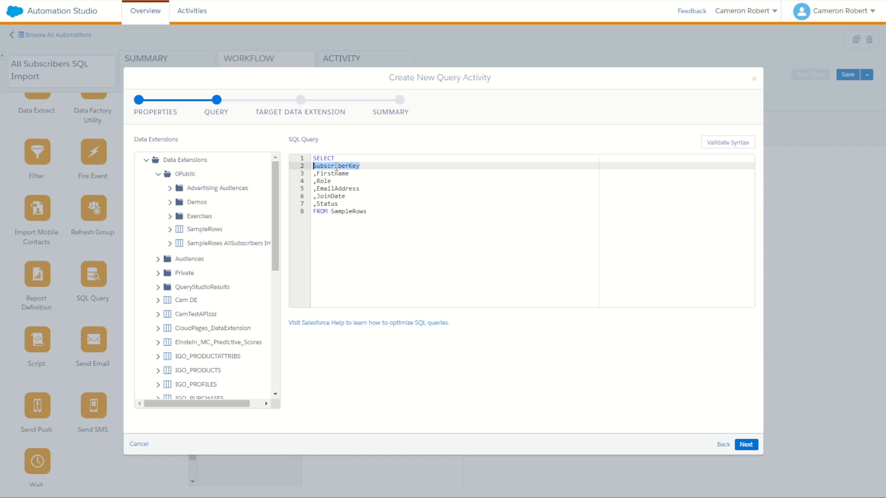
{"action": "double_click", "coordinate": [329, 204]}
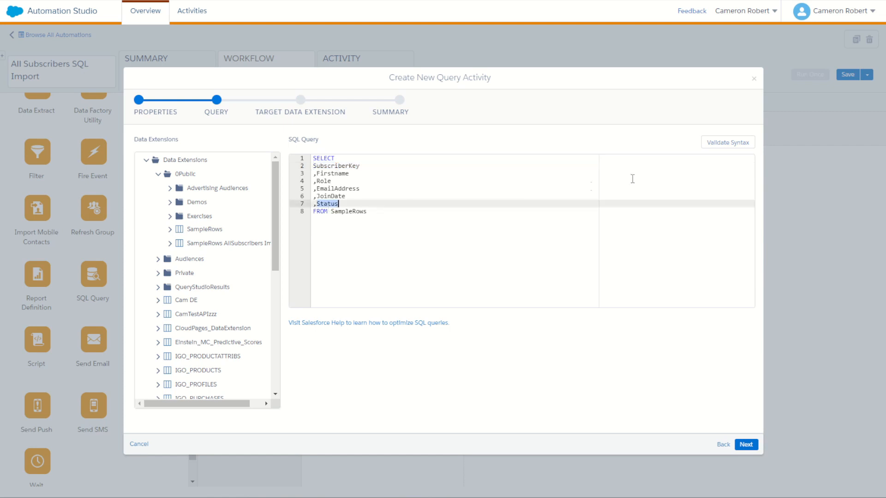
{"action": "left_click", "coordinate": [716, 145]}
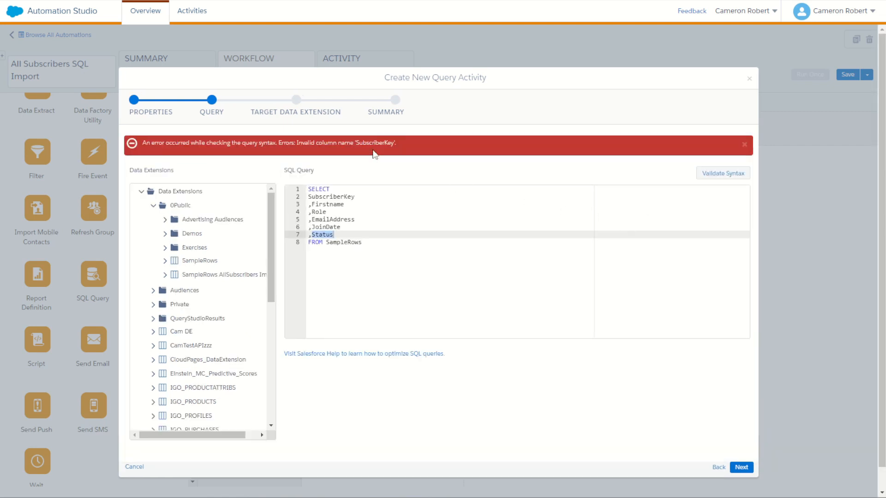
{"action": "double_click", "coordinate": [376, 154]}
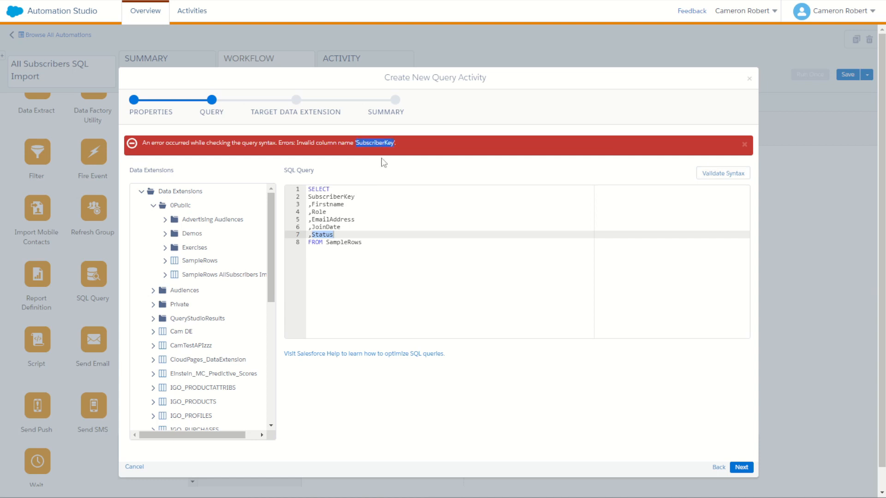
{"action": "left_click", "coordinate": [349, 244]}
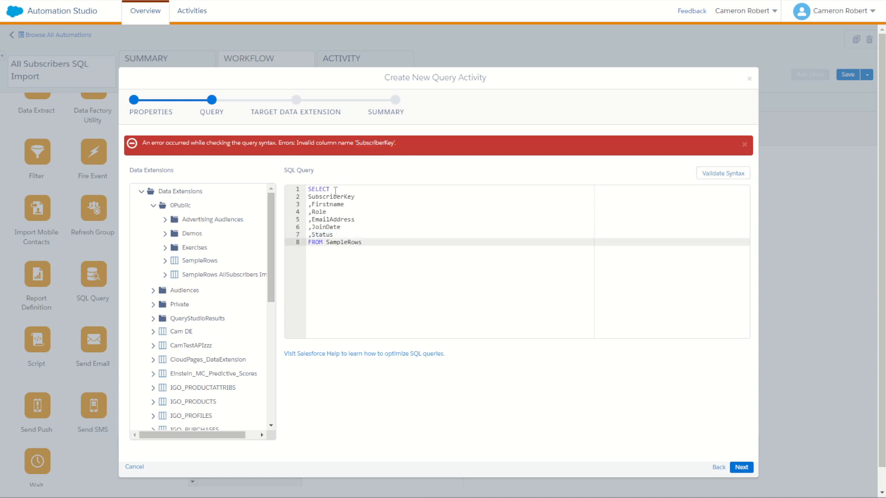
- Look up the fields of SampleRows, change the first selected field to ID as 'SubscriberKey' and validate the syntax
{"action": "left_click", "coordinate": [165, 261]}
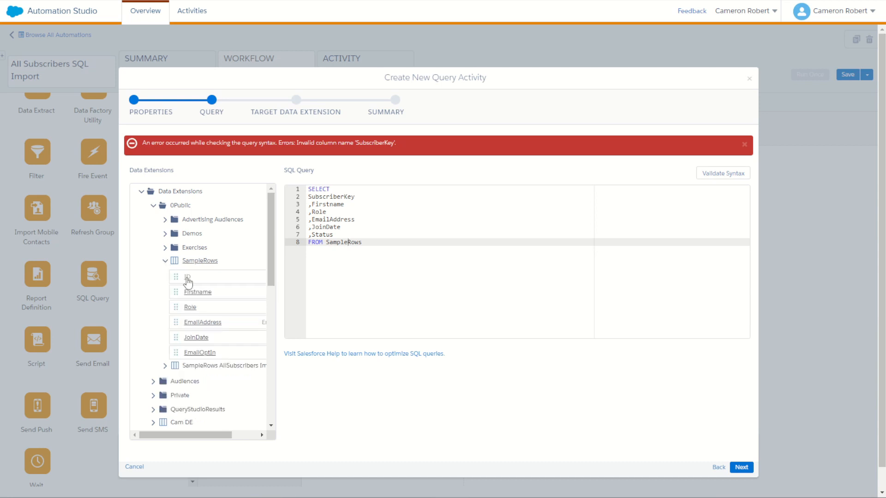
{"action": "left_click", "coordinate": [309, 197]}
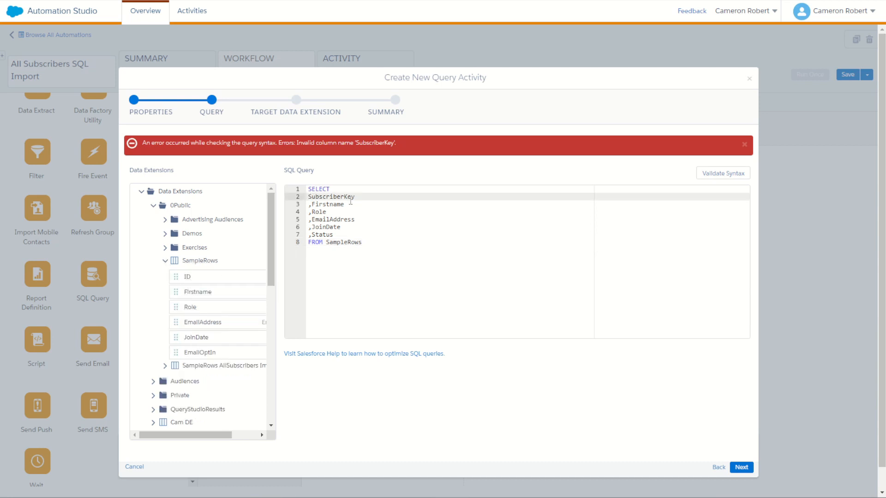
{"action": "type", "text": "ID "}
{"action": "type", "text": "as "}
{"action": "type", "text": "'"}
{"action": "left_click", "coordinate": [396, 197]}
{"action": "type", "text": "'"}
{"action": "left_click", "coordinate": [723, 173]}
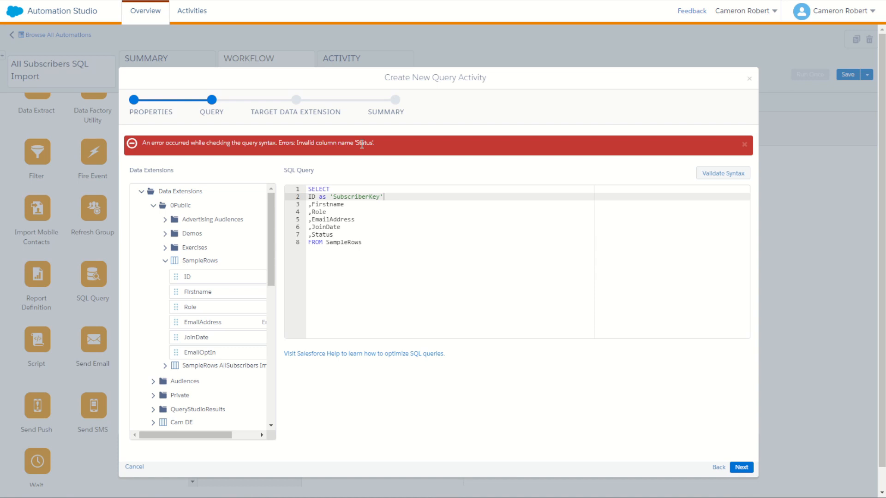
- Replace the Status field in the query with EmailOptIn as 'Status' and validate the syntax
{"action": "left_click_drag", "start_coordinate": [210, 355], "coordinate": [312, 236]}
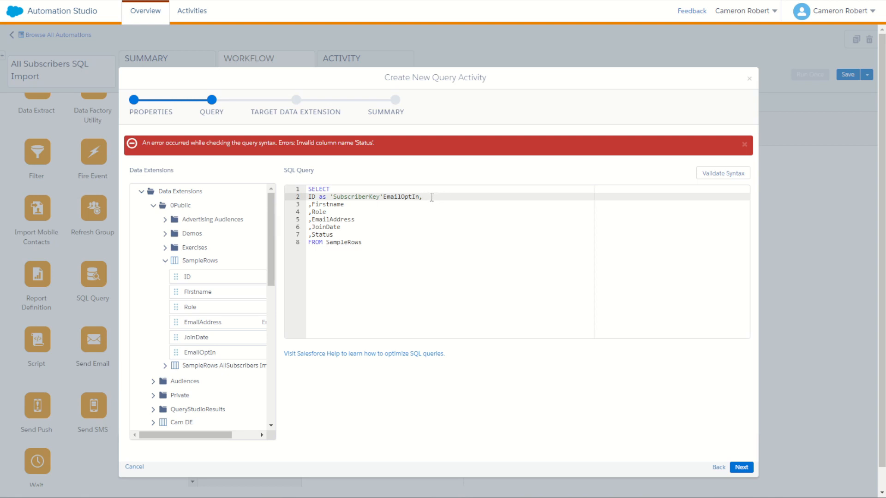
{"action": "left_click_drag", "start_coordinate": [426, 197], "coordinate": [384, 198]}
{"action": "key", "text": "ctrl+c"}
{"action": "key", "text": "BackSpace"}
{"action": "left_click", "coordinate": [312, 234]}
{"action": "key", "text": "ctrl+v"}
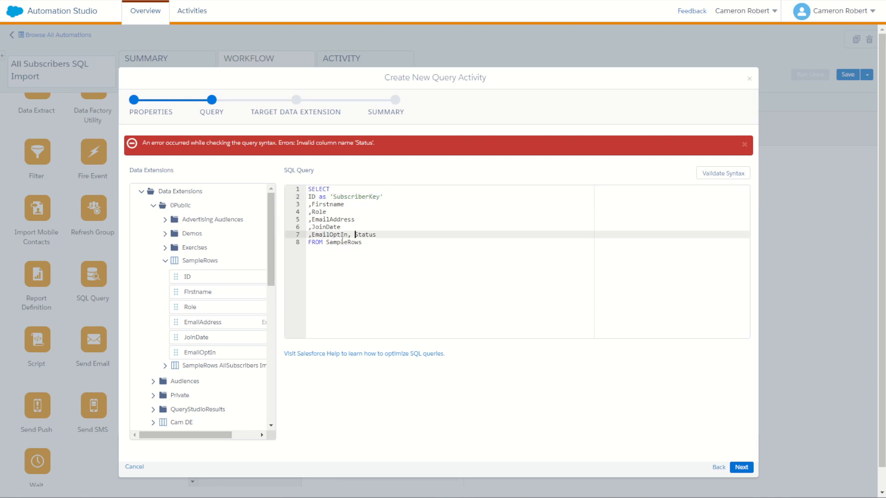
{"action": "key", "text": "BackSpace"}
{"action": "key", "text": "BackSpace"}
{"action": "type", "text": "as 'Status'"}
{"action": "left_click", "coordinate": [699, 173]}
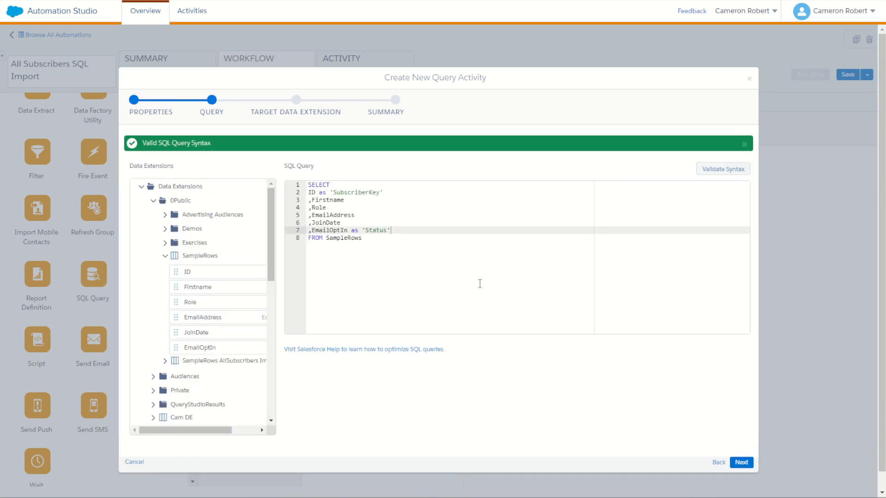
- Switch to the W3Schools SQL CASE Expression page and read the explanation, syntax block and examples
{"action": "double_click", "coordinate": [335, 230]}
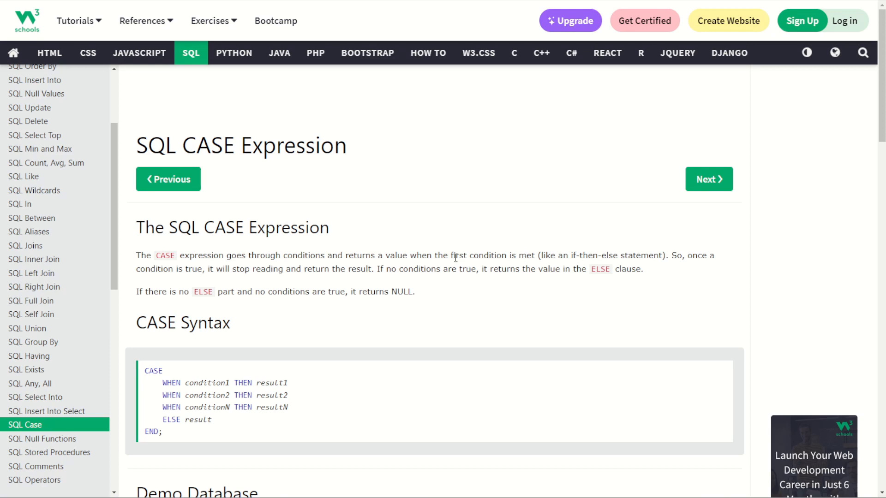
{"action": "scroll", "coordinate": [248, 333], "scroll_direction": "down", "scroll_amount": 2}
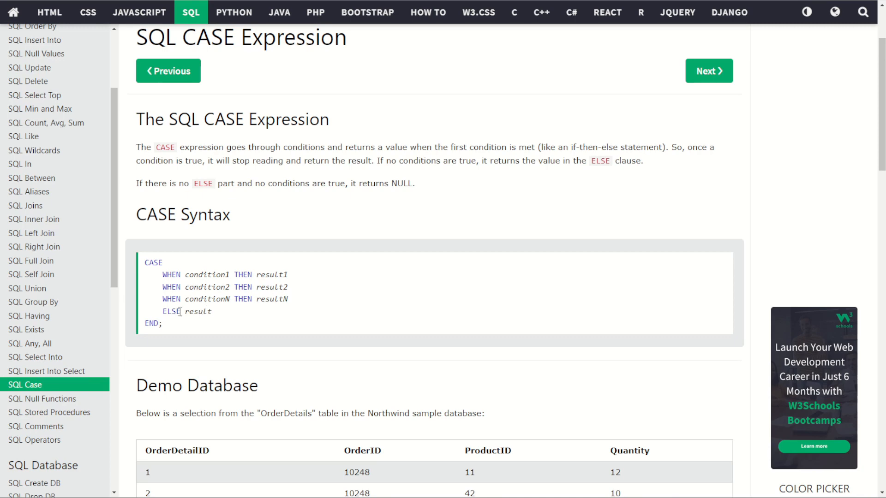
{"action": "left_click_drag", "start_coordinate": [186, 312], "coordinate": [203, 311]}
{"action": "left_click", "coordinate": [241, 312]}
{"action": "scroll", "coordinate": [243, 316], "scroll_direction": "down", "scroll_amount": 2}
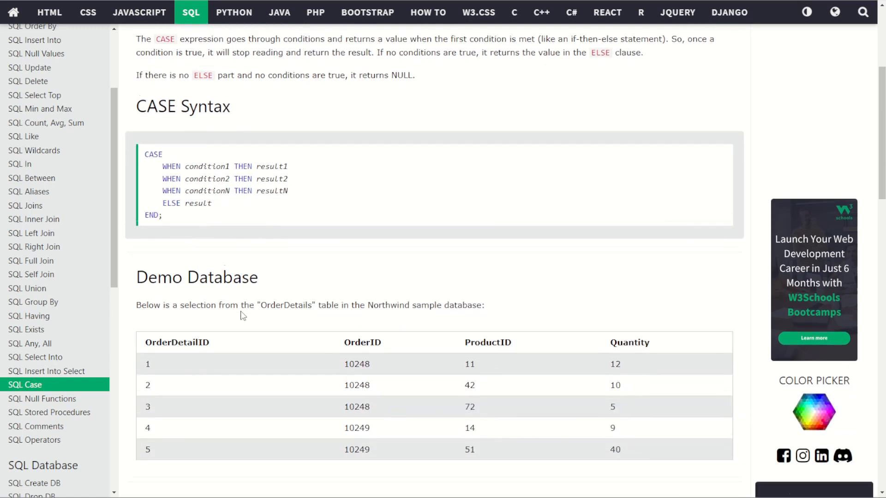
{"action": "scroll", "coordinate": [243, 317], "scroll_direction": "down", "scroll_amount": 4}
{"action": "scroll", "coordinate": [239, 314], "scroll_direction": "up", "scroll_amount": 8}
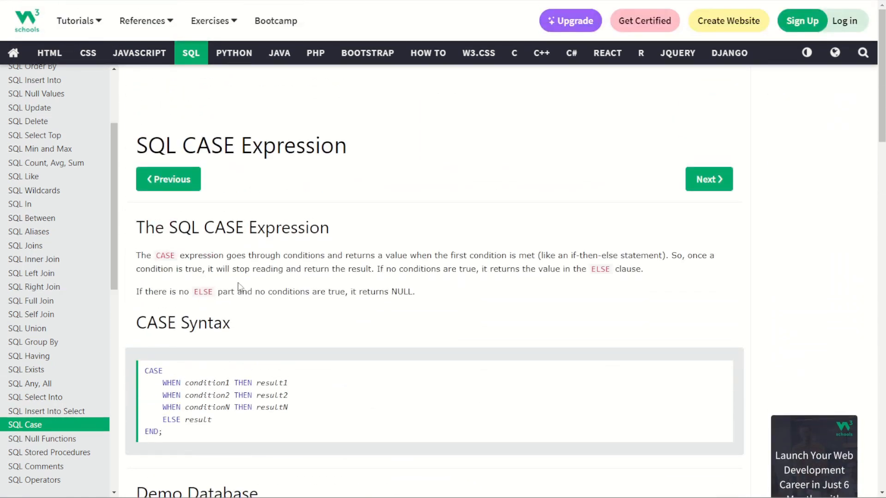
{"action": "scroll", "coordinate": [239, 286], "scroll_direction": "down", "scroll_amount": 1}
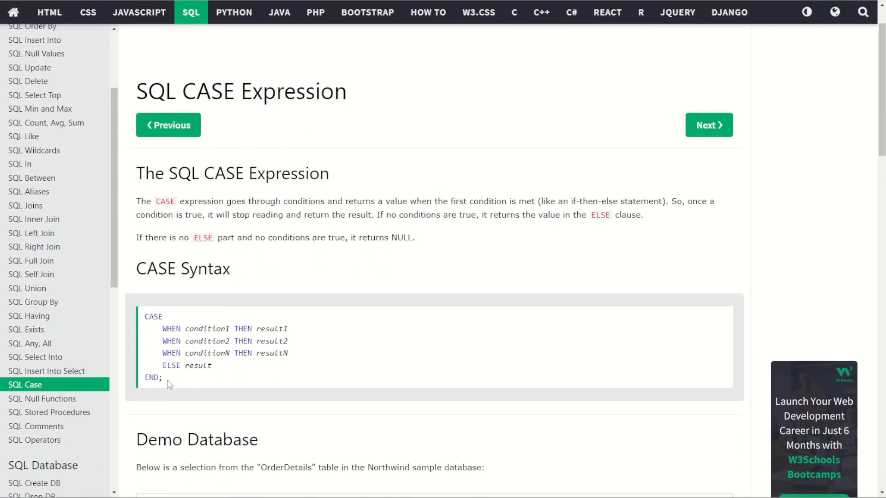
- Copy the CASE syntax block from W3Schools and paste it below the FROM clause in the Automation Studio query, leaving two blank lines
{"action": "left_click_drag", "start_coordinate": [166, 381], "coordinate": [146, 318]}
{"action": "key", "text": "ctrl+c"}
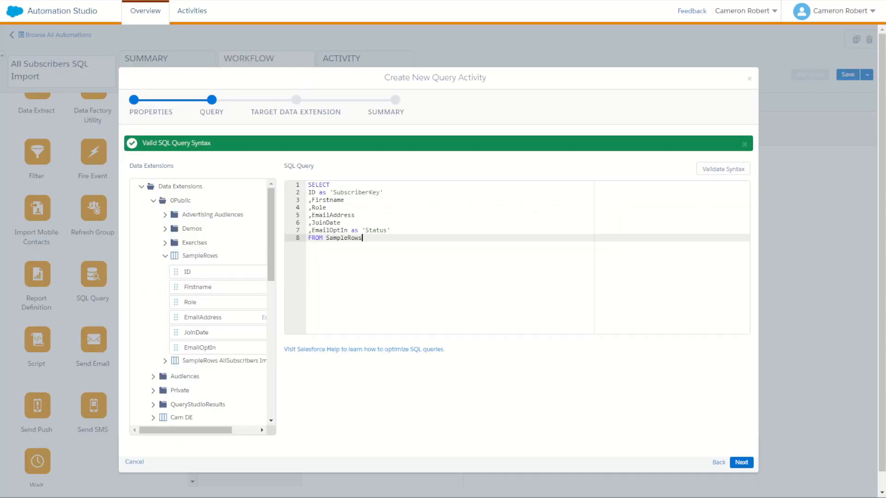
{"action": "key", "text": "Return"}
{"action": "key", "text": "Return"}
{"action": "key", "text": "Return"}
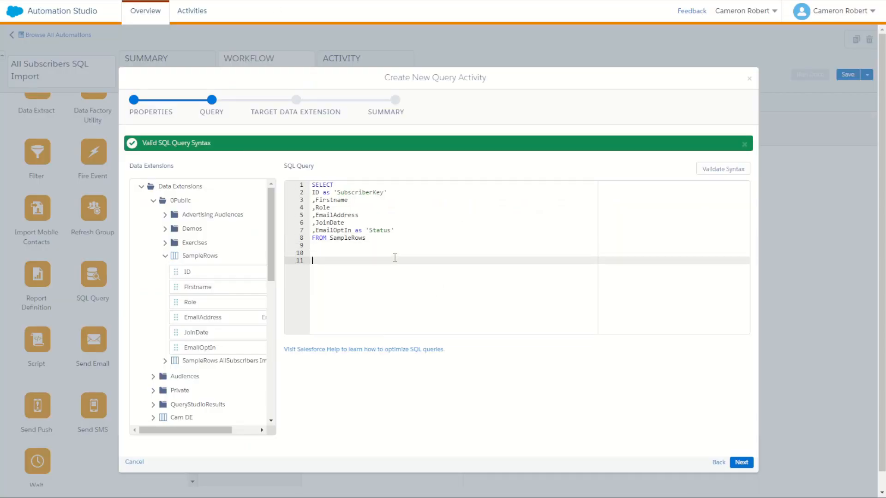
{"action": "key", "text": "ctrl+v"}
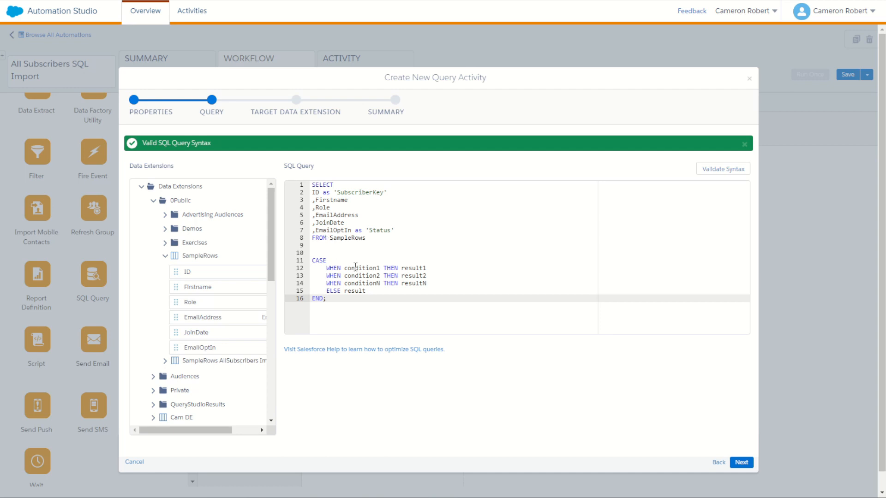
- Change the first WHEN line of the CASE block to WHEN EmailOptIn == 'TRUE' THEN 'Active'
{"action": "double_click", "coordinate": [329, 230]}
{"action": "key", "text": "ctrl+c"}
{"action": "double_click", "coordinate": [358, 268]}
{"action": "key", "text": "ctrl+v"}
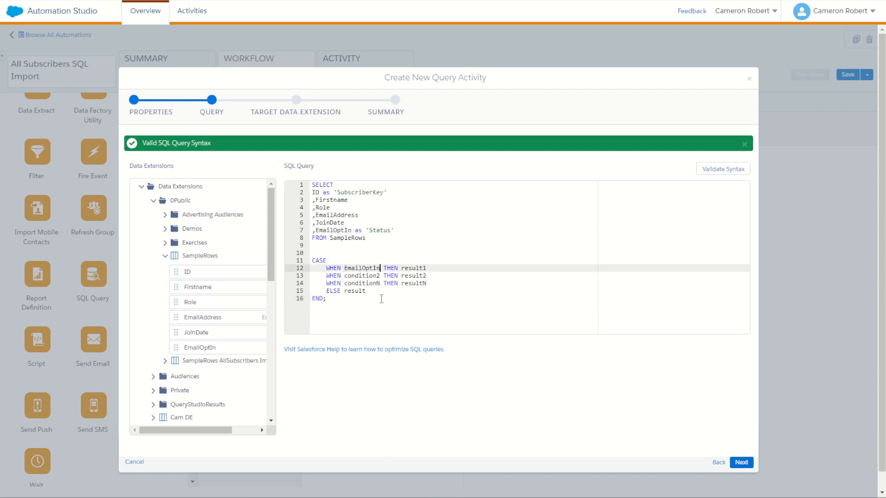
{"action": "type", "text": "== 'TRUE'"}
{"action": "left_click", "coordinate": [396, 268]}
{"action": "type", "text": "'"}
{"action": "double_click", "coordinate": [449, 268]}
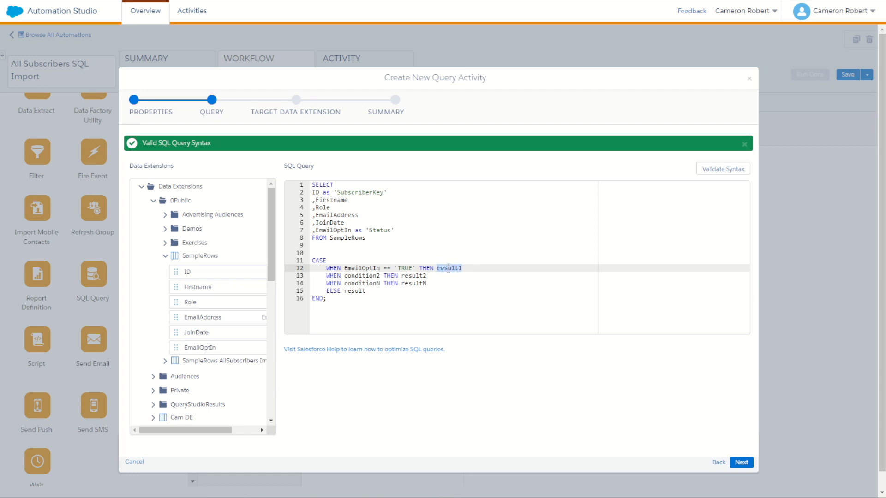
{"action": "type", "text": "'Active"}
- Change the second WHEN line of the CASE block to WHEN EmailOptIn == 'FALSE' THEN 'Unsubscribed'
{"action": "double_click", "coordinate": [372, 268]}
{"action": "key", "text": "ctrl+c"}
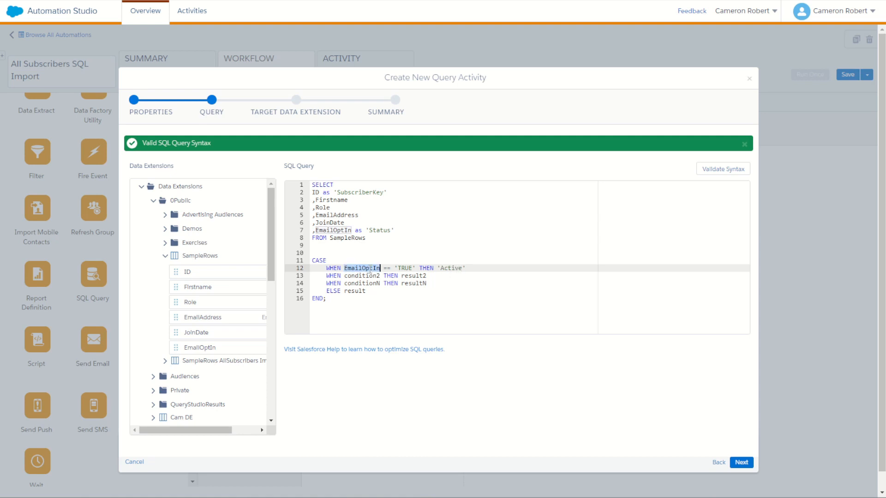
{"action": "double_click", "coordinate": [365, 276]}
{"action": "key", "text": "ctrl+v"}
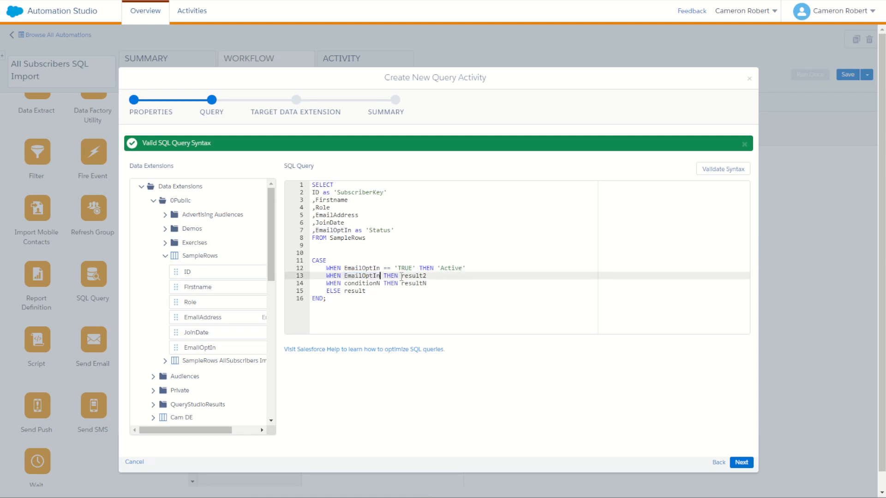
{"action": "type", "text": "== 'FALSE"}
{"action": "double_click", "coordinate": [457, 275]}
{"action": "type", "text": "'Unsubscribed"}
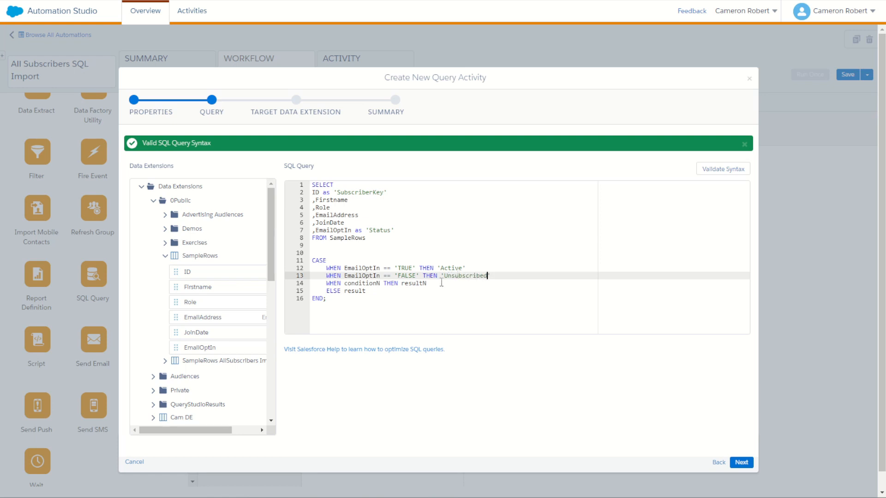
- Delete the conditionN line from the CASE block and set the ELSE result to an empty string ''
{"action": "left_click_drag", "start_coordinate": [499, 275], "coordinate": [500, 282]}
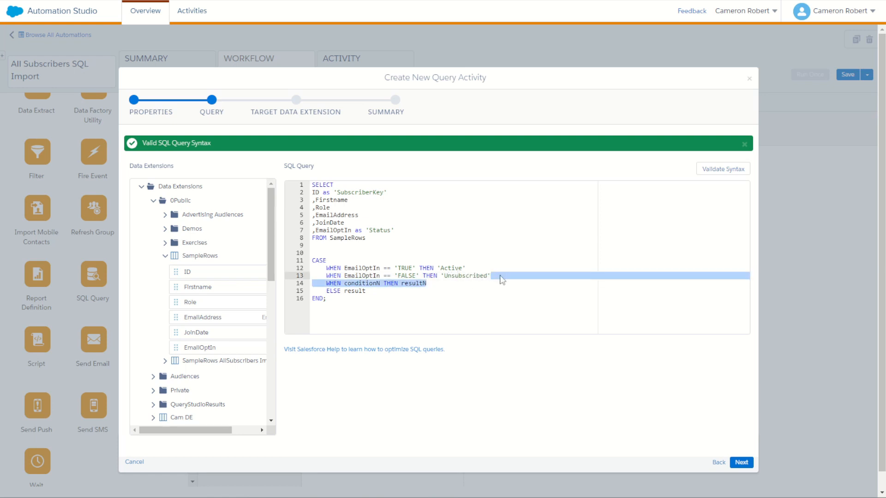
{"action": "key", "text": "BackSpace"}
{"action": "double_click", "coordinate": [358, 283]}
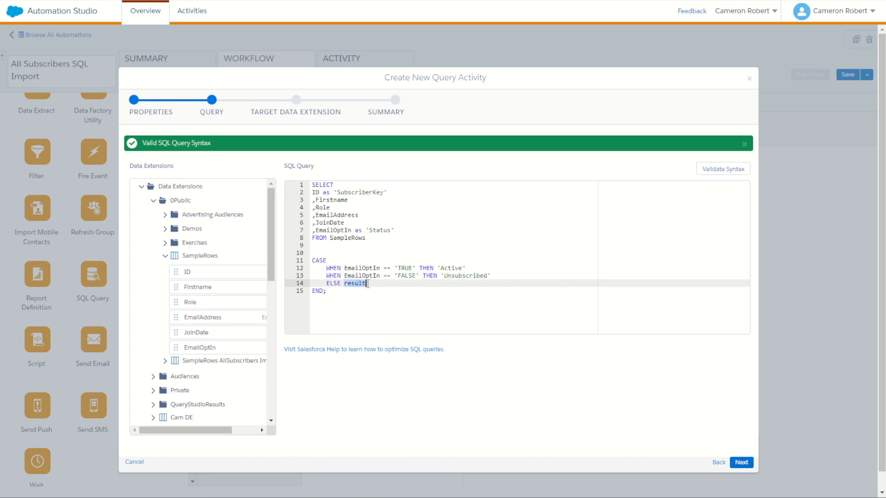
{"action": "type", "text": "'"}
- Remove the semicolon after END and add a copy of the as 'Status' alias behind it
{"action": "left_click_drag", "start_coordinate": [315, 230], "coordinate": [352, 229]}
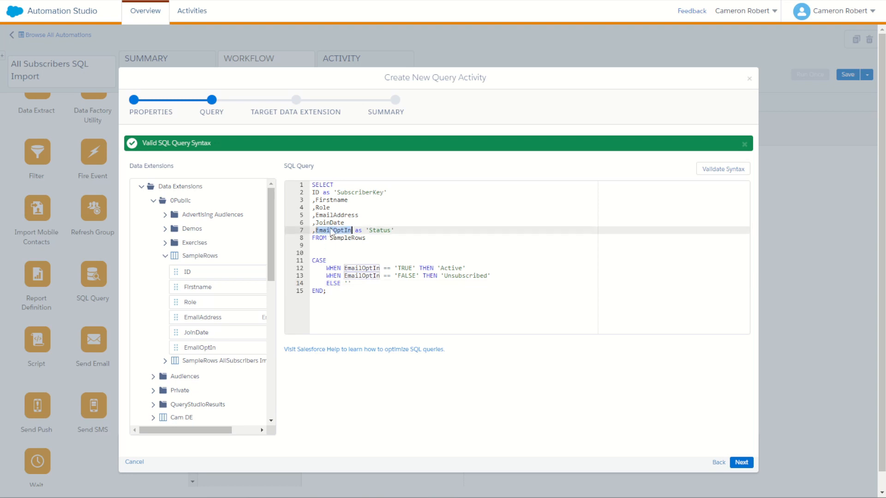
{"action": "left_click", "coordinate": [323, 291]}
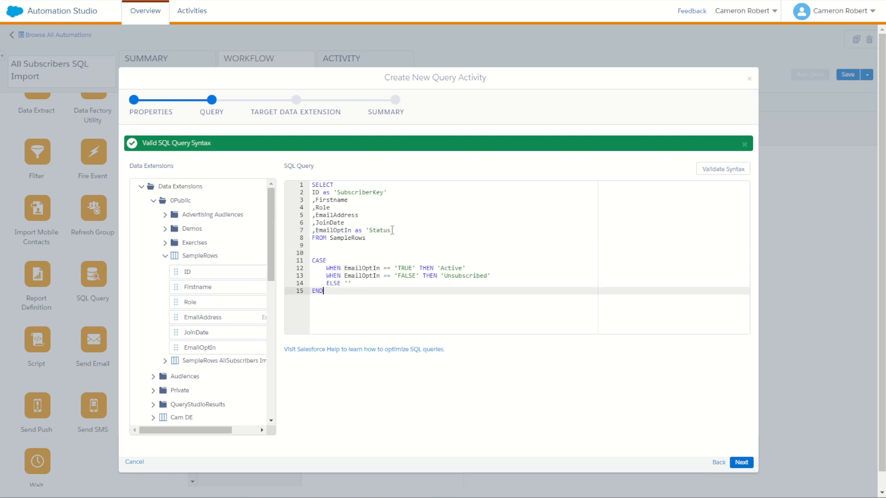
{"action": "left_click_drag", "start_coordinate": [394, 230], "coordinate": [354, 231]}
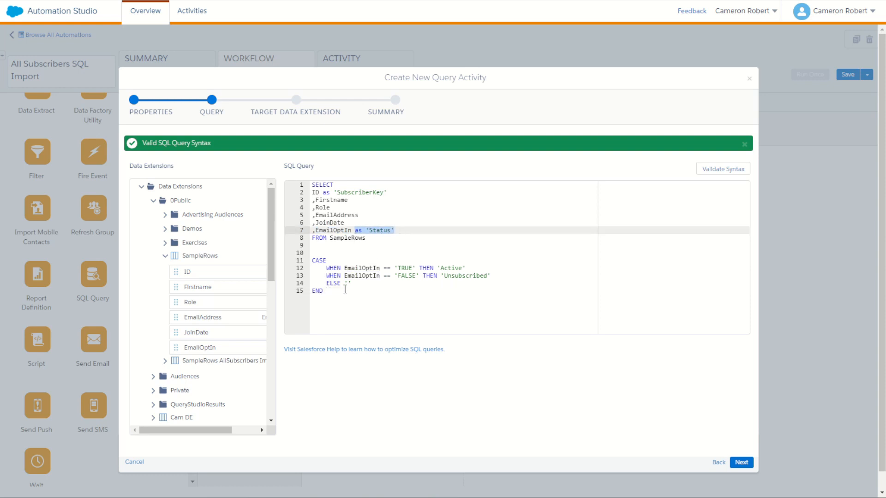
{"action": "key", "text": "ctrl+c"}
{"action": "left_click", "coordinate": [345, 291]}
{"action": "key", "text": "ctrl+v"}
- Move the whole CASE block up into the SELECT list in place of EmailOptIn as 'Status', keeping the leading comma
{"action": "left_click_drag", "start_coordinate": [365, 291], "coordinate": [310, 261]}
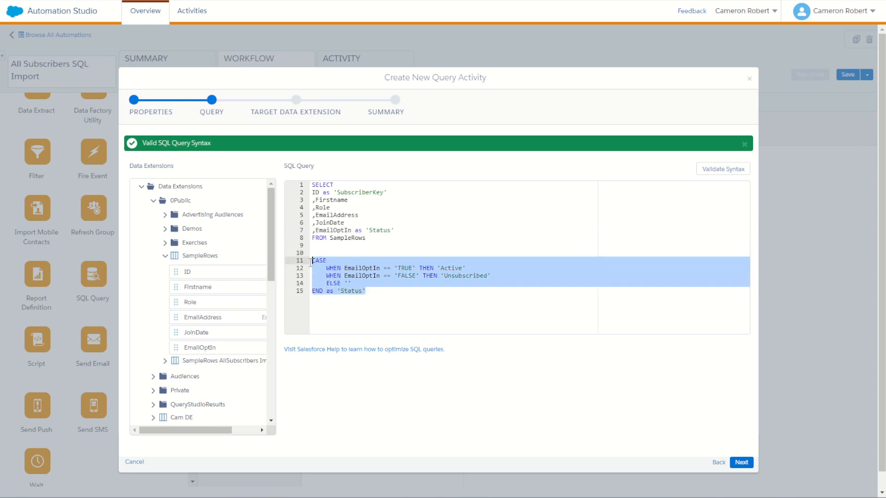
{"action": "key", "text": "ctrl+x"}
{"action": "left_click_drag", "start_coordinate": [396, 230], "coordinate": [354, 254]}
{"action": "key", "text": "ctrl+v"}
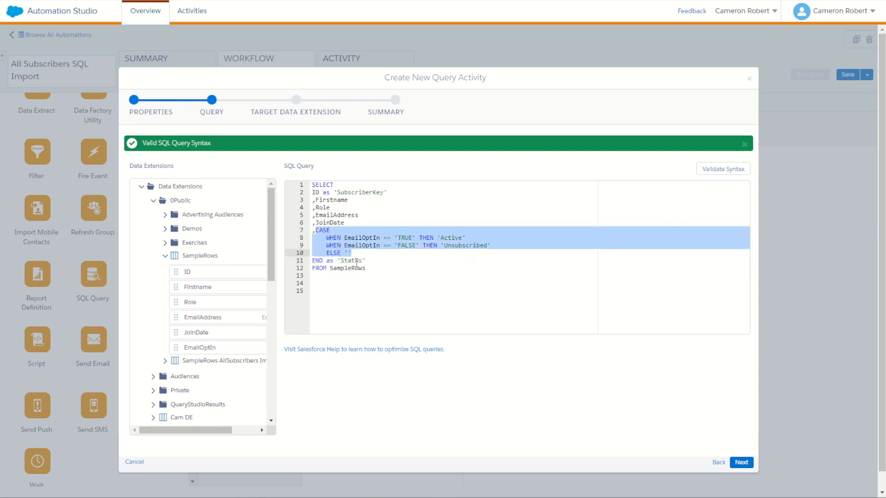
{"action": "left_click", "coordinate": [356, 261]}
- Compare the query's columns with the fields of the SampleRows AllSubscribers Import data extension and validate the syntax
{"action": "left_click", "coordinate": [166, 258]}
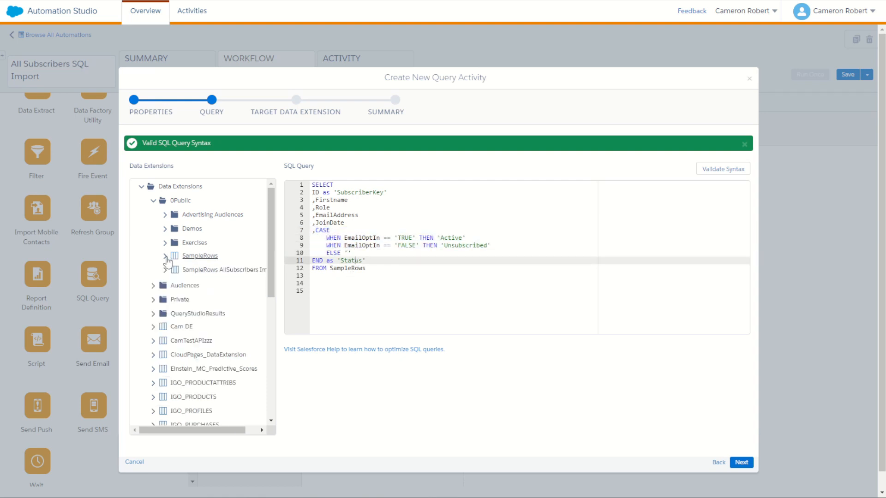
{"action": "left_click", "coordinate": [166, 269]}
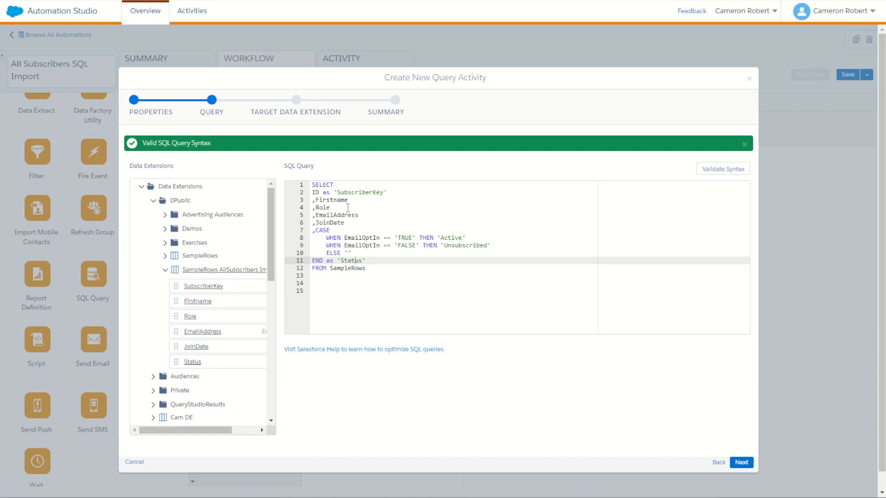
{"action": "left_click", "coordinate": [405, 293]}
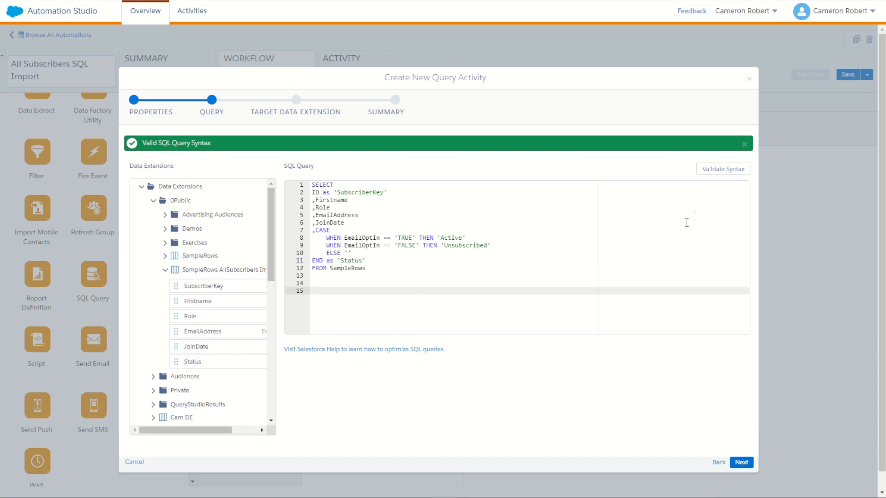
{"action": "left_click", "coordinate": [723, 169]}
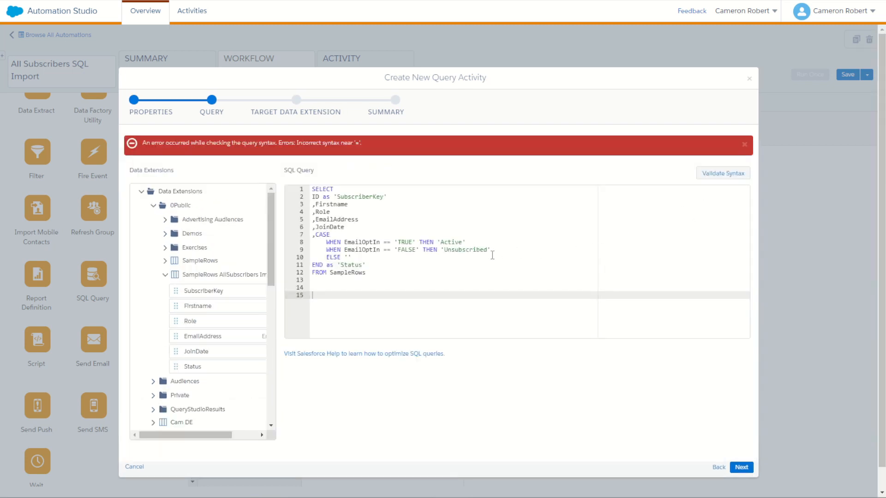
- Change the == operator to = in both WHEN lines and validate the query syntax again
{"action": "left_click", "coordinate": [390, 243]}
{"action": "key", "text": "BackSpace"}
{"action": "key", "text": "Down"}
{"action": "key", "text": "BackSpace"}
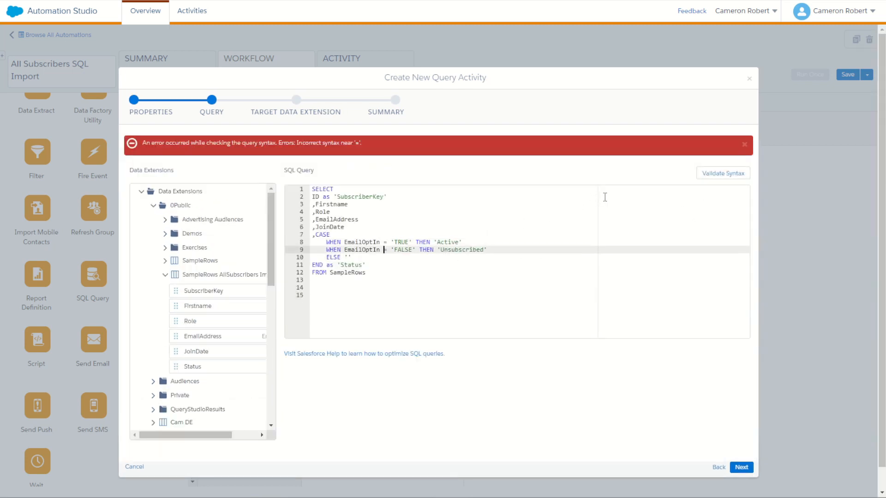
{"action": "left_click", "coordinate": [708, 180]}
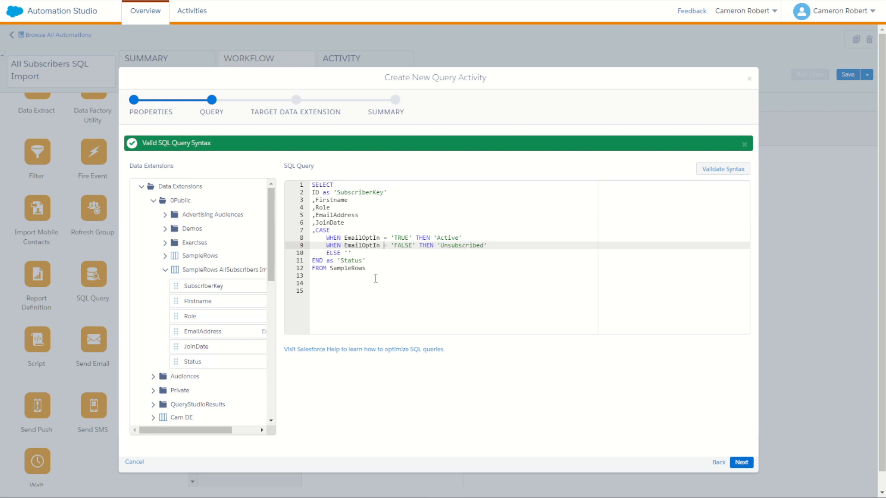
{"action": "left_click", "coordinate": [387, 295]}
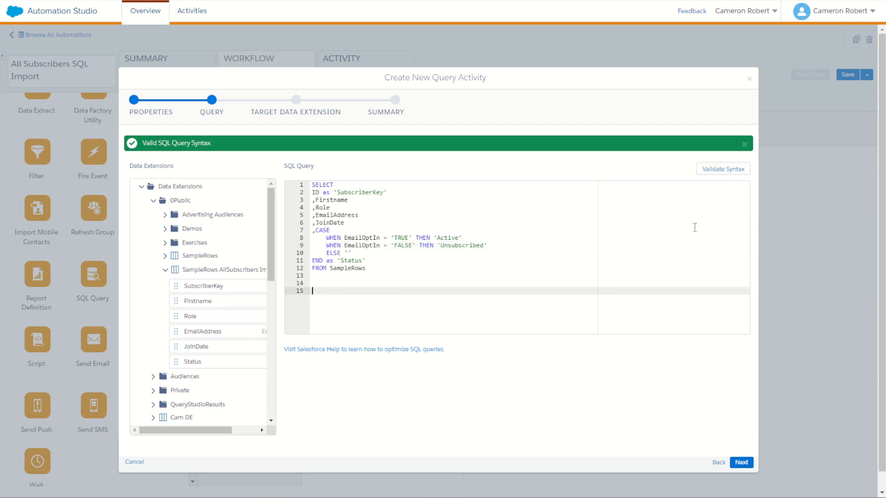
{"action": "left_click", "coordinate": [715, 170]}
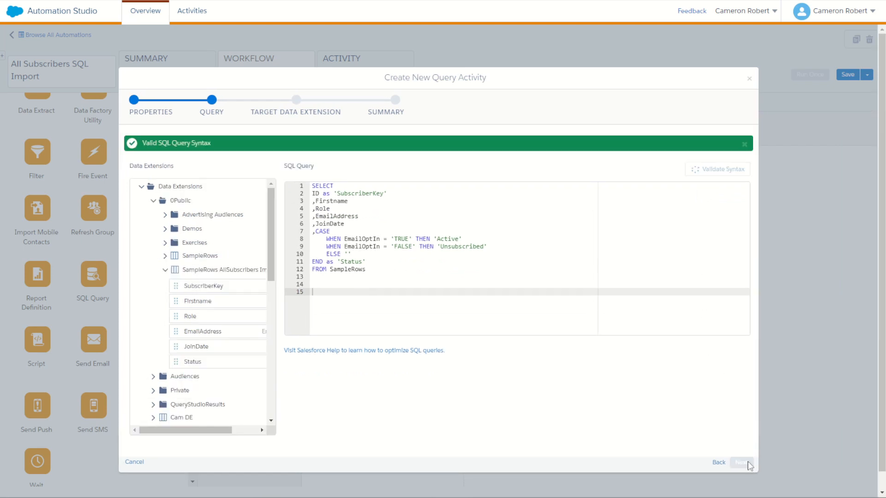
- Target SampleRows AllSubscribers Import in the 0Public folder with the Overwrite data action and finish the query activity
{"action": "left_click", "coordinate": [741, 462]}
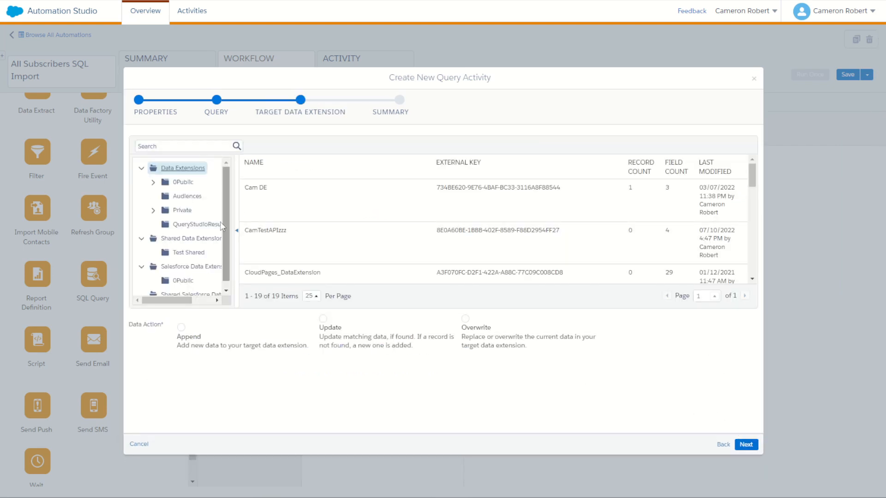
{"action": "left_click", "coordinate": [177, 182]}
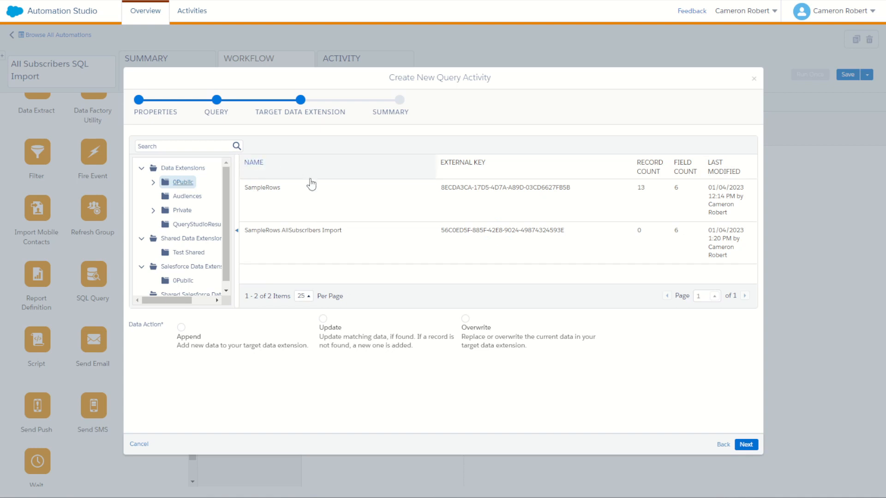
{"action": "left_click", "coordinate": [382, 245]}
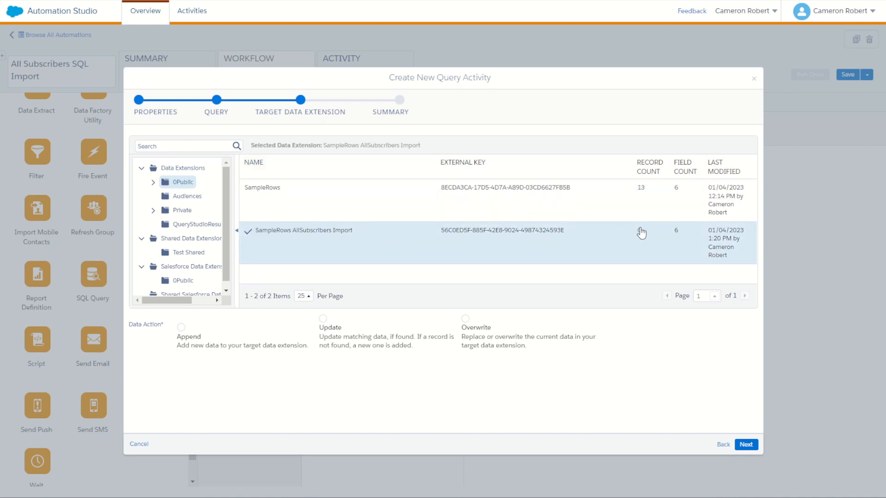
{"action": "left_click", "coordinate": [476, 328]}
{"action": "left_click", "coordinate": [746, 444]}
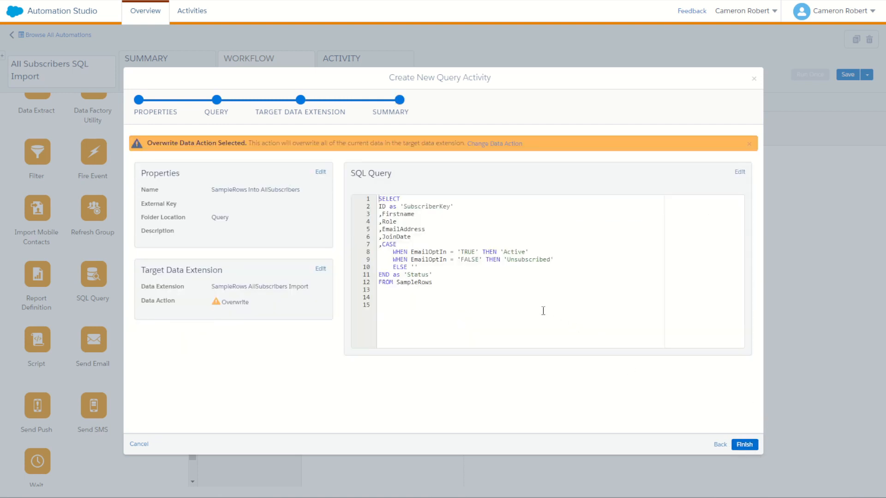
{"action": "left_click", "coordinate": [751, 445]}
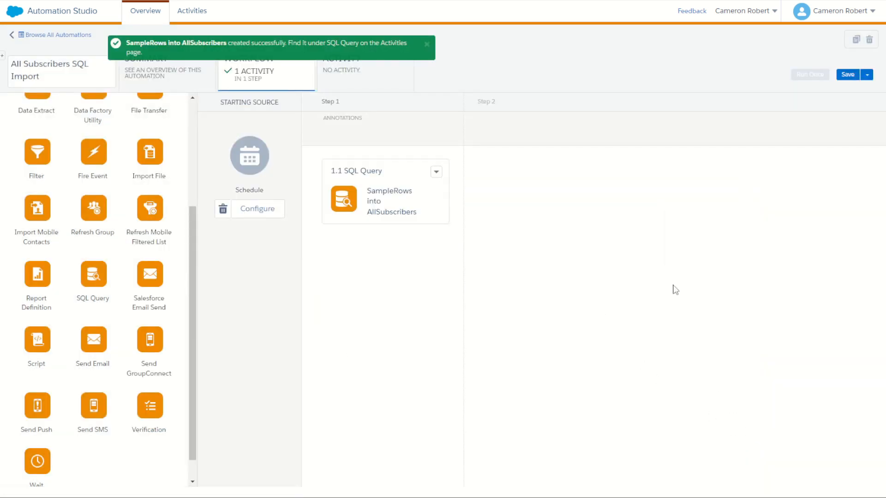
- Save the automation and run its SampleRows into AllSubscribers query once, checking the step's status in the refreshed run log
{"action": "left_click", "coordinate": [847, 77]}
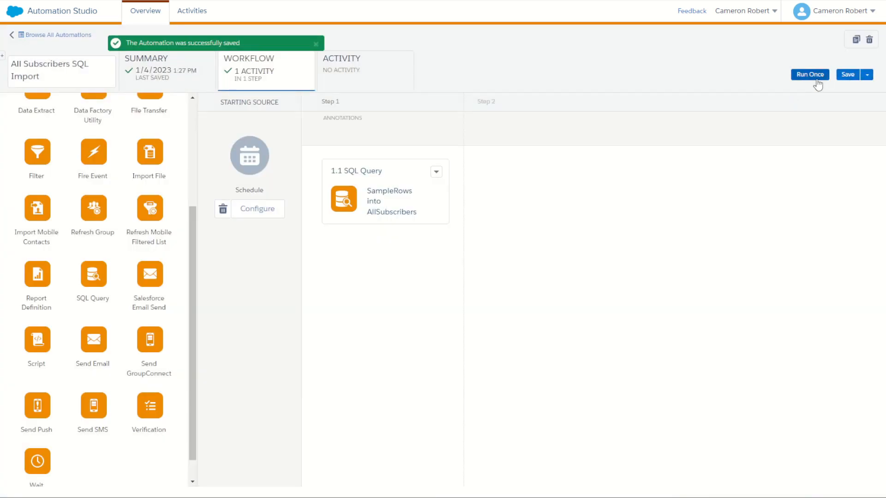
{"action": "left_click", "coordinate": [799, 76]}
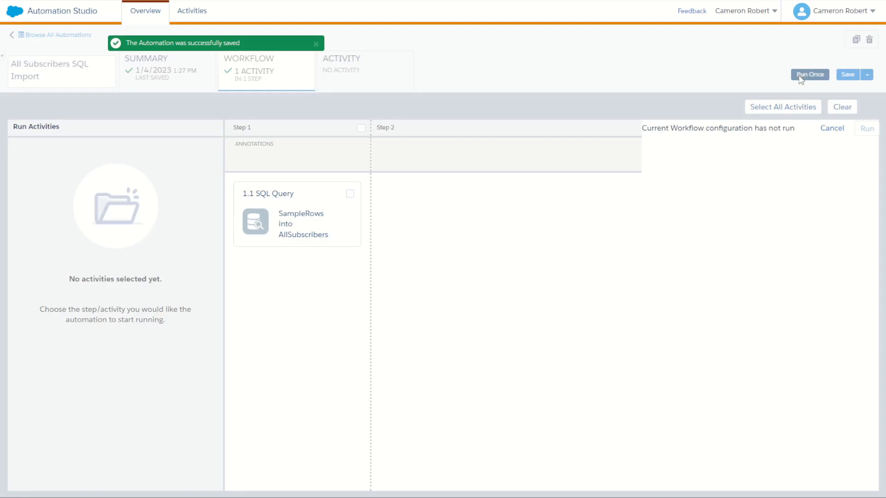
{"action": "left_click", "coordinate": [350, 195]}
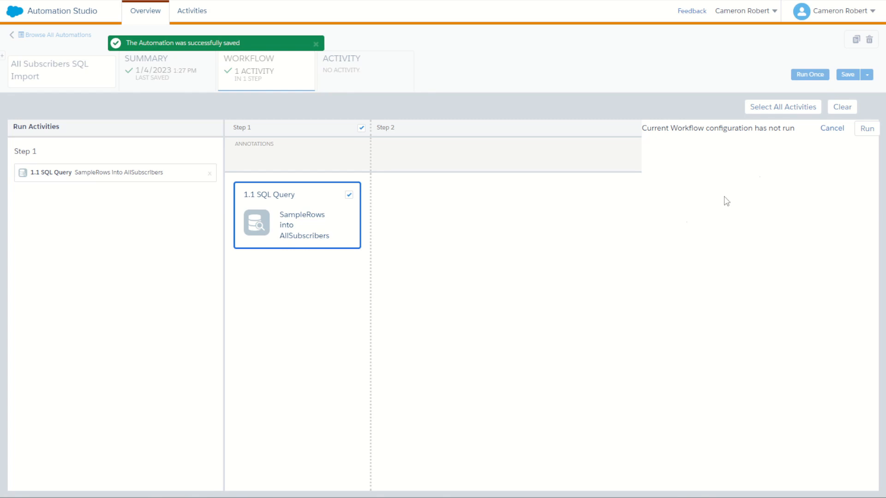
{"action": "left_click", "coordinate": [866, 129]}
{"action": "left_click", "coordinate": [702, 377]}
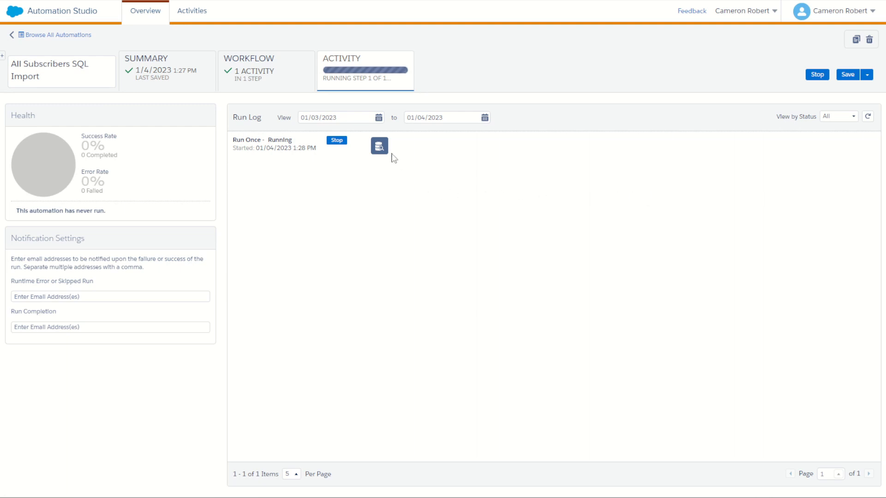
{"action": "mouse_move", "coordinate": [386, 152]}
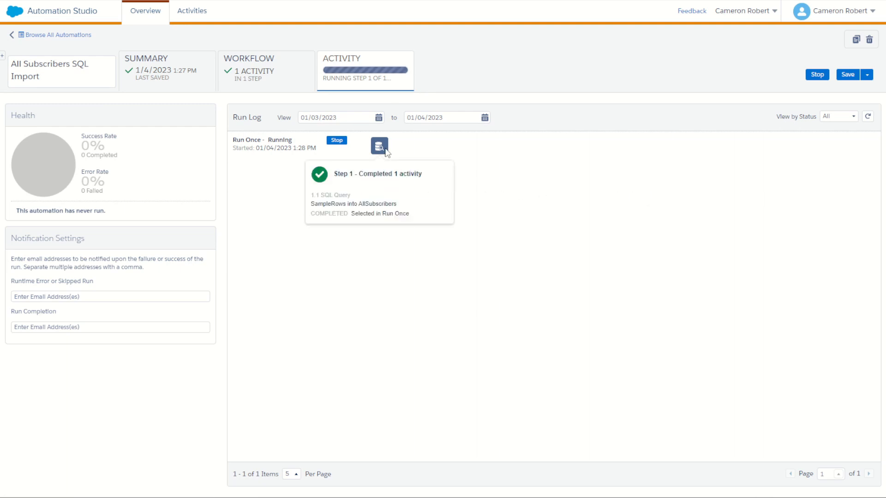
{"action": "left_click", "coordinate": [867, 117]}
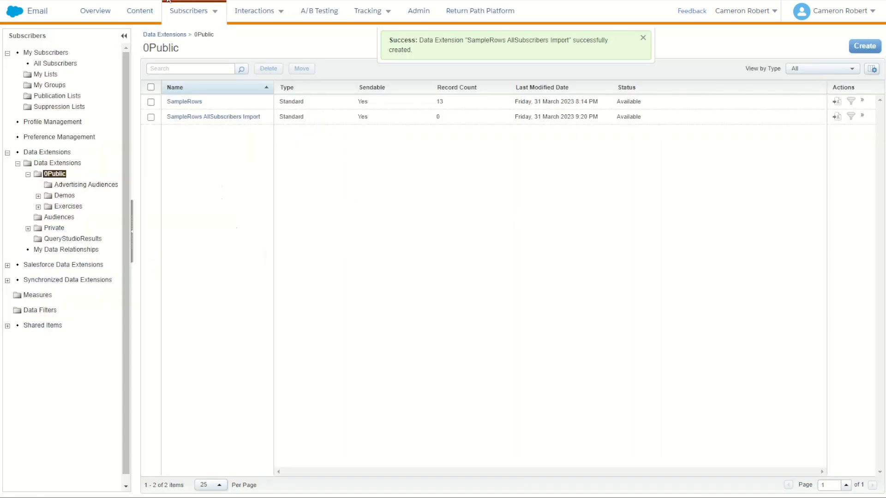
- Switch to Email Studio, reload the 0Public folder and open SampleRows AllSubscribers Import to check its fields
{"action": "left_click", "coordinate": [643, 39]}
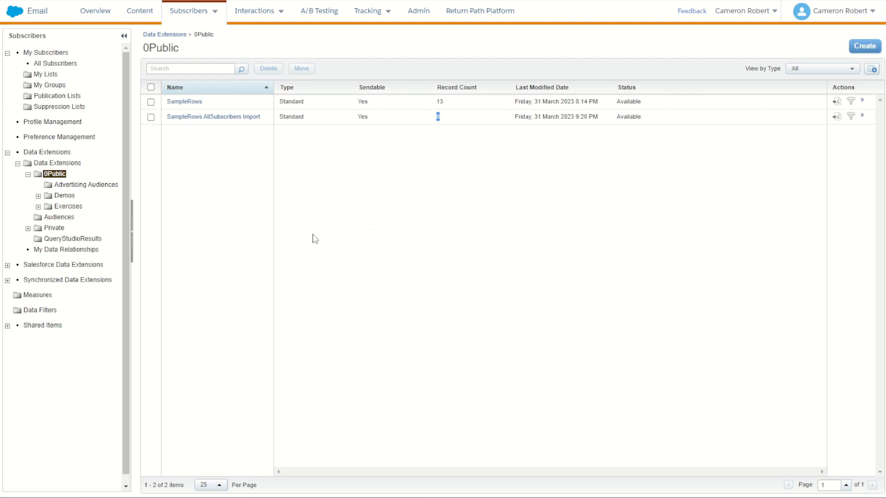
{"action": "left_click", "coordinate": [55, 174]}
{"action": "left_click", "coordinate": [208, 117]}
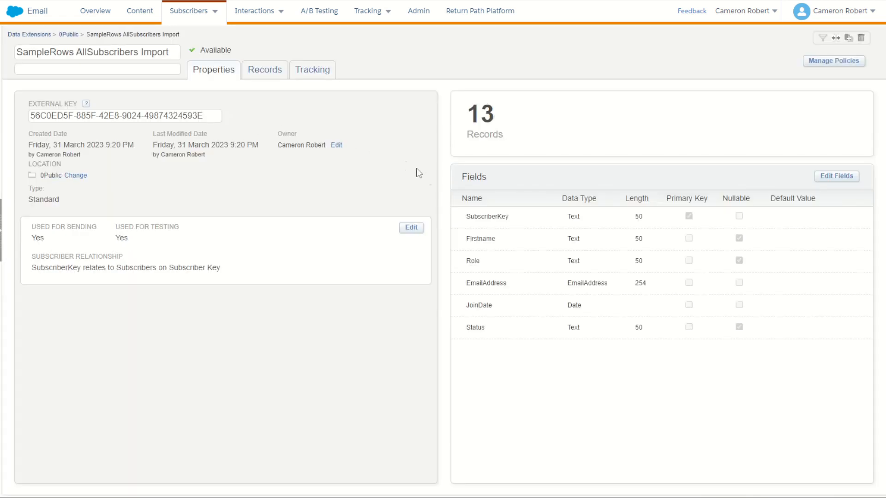
{"action": "double_click", "coordinate": [471, 216]}
{"action": "left_click_drag", "start_coordinate": [472, 327], "coordinate": [483, 326]}
- Examine the subscriber keys and statuses in the data extension's records and return to the 0Public folder
{"action": "left_click", "coordinate": [260, 72]}
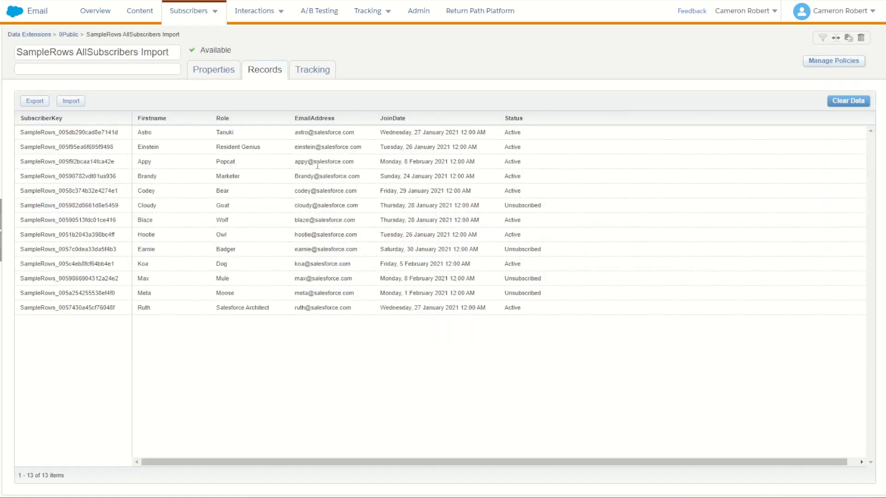
{"action": "left_click_drag", "start_coordinate": [54, 133], "coordinate": [63, 191]}
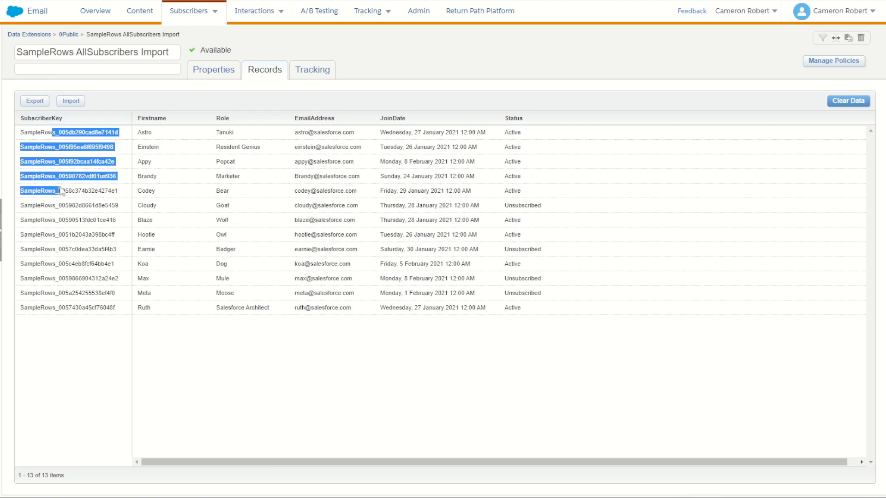
{"action": "left_click", "coordinate": [105, 225]}
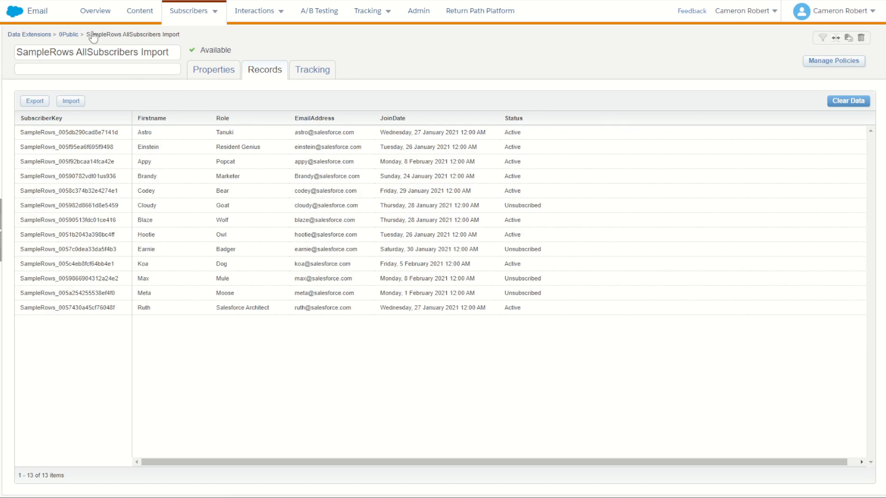
{"action": "left_click", "coordinate": [70, 34]}
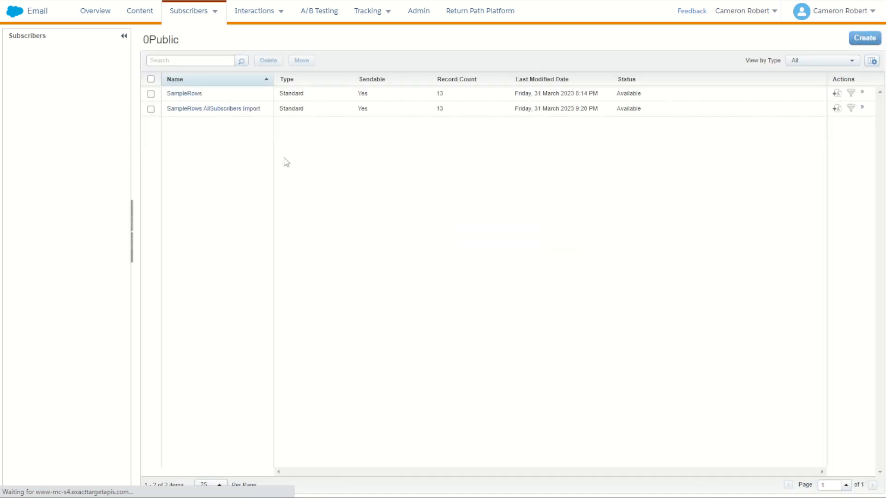
- Open the SampleRows data extension and examine the records whose EmailOptIn value is False
{"action": "left_click", "coordinate": [191, 102]}
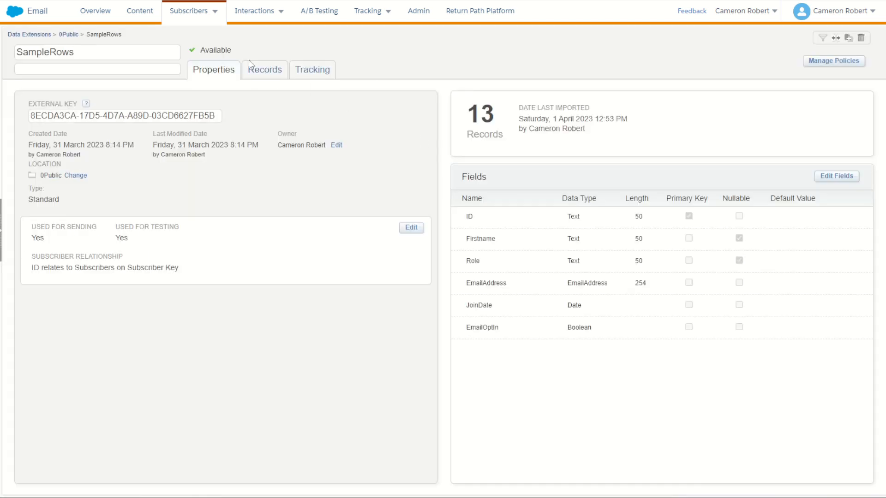
{"action": "left_click", "coordinate": [257, 70]}
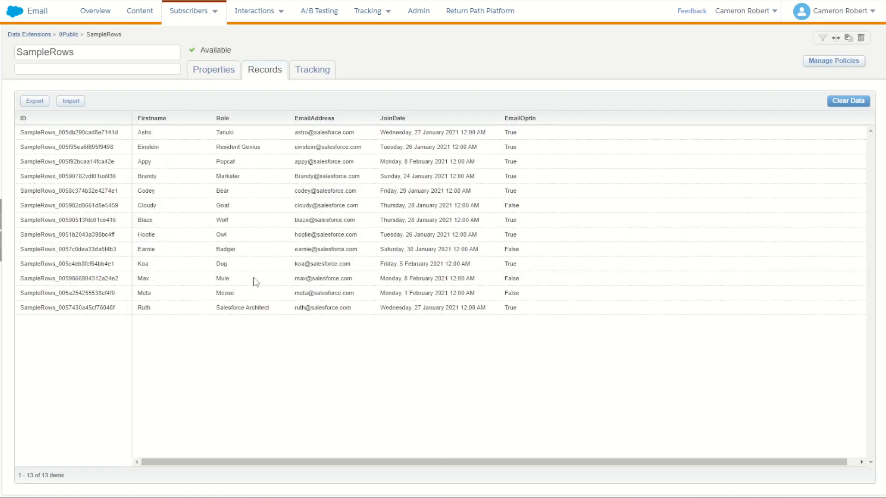
{"action": "left_click_drag", "start_coordinate": [147, 203], "coordinate": [519, 207]}
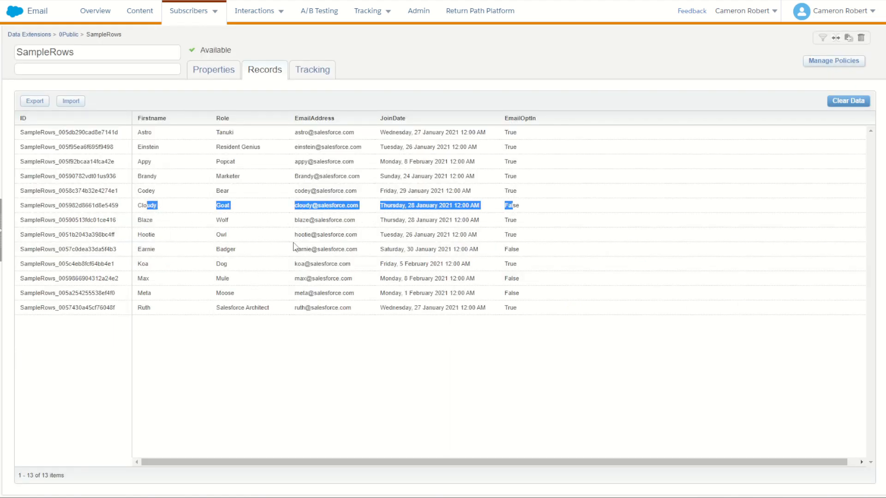
{"action": "left_click", "coordinate": [140, 258]}
{"action": "left_click_drag", "start_coordinate": [139, 251], "coordinate": [522, 252]}
{"action": "left_click_drag", "start_coordinate": [139, 279], "coordinate": [518, 282]}
{"action": "left_click_drag", "start_coordinate": [142, 293], "coordinate": [512, 294]}
{"action": "left_click", "coordinate": [530, 317]}
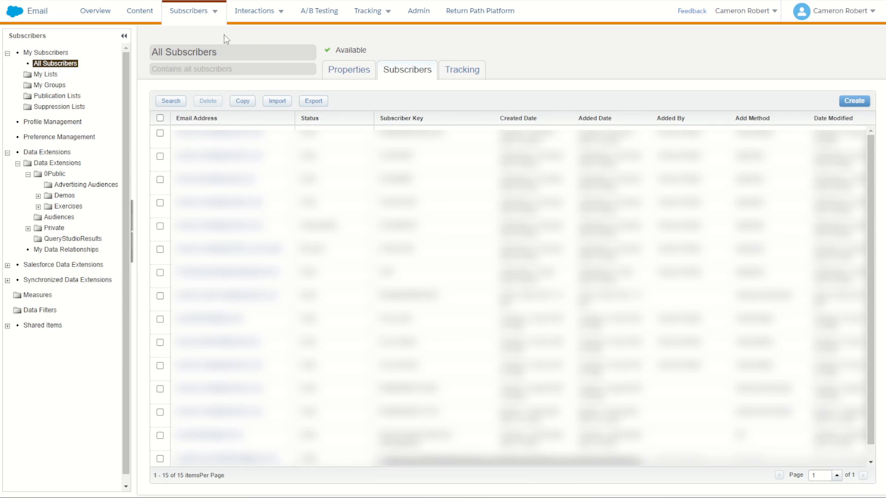
- Start a subscriber import into the All Subscribers list and agree to the opt-in certification
{"action": "left_click", "coordinate": [278, 101]}
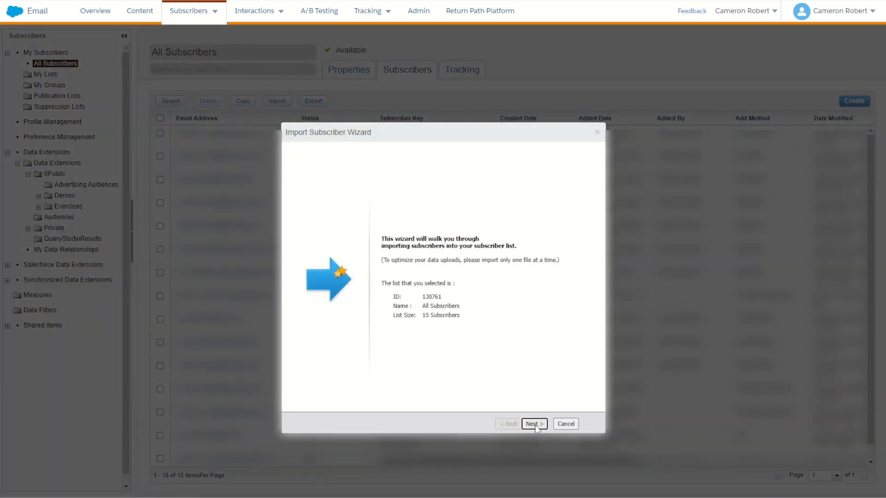
{"action": "left_click", "coordinate": [531, 424]}
{"action": "left_click", "coordinate": [303, 314]}
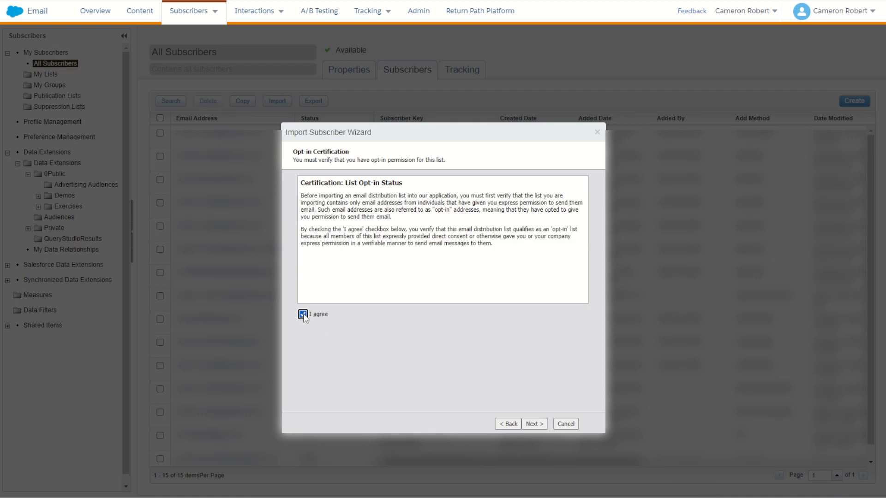
{"action": "left_click", "coordinate": [537, 426]}
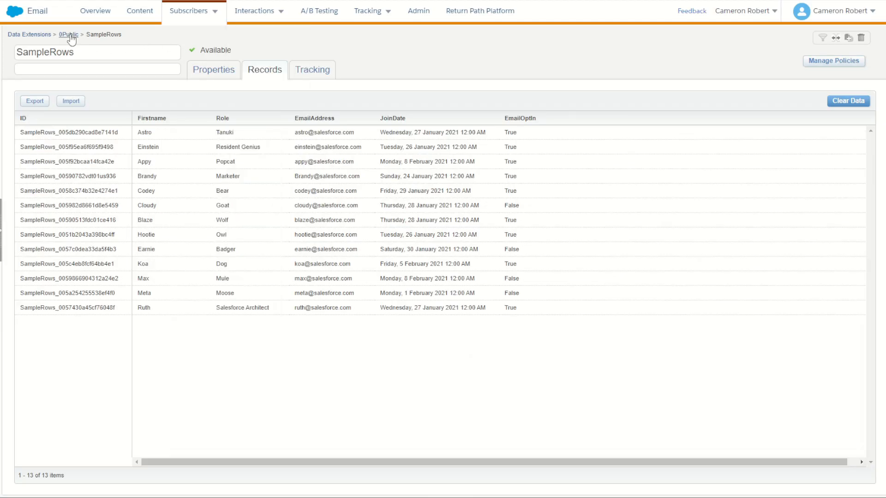
- Export SampleRows AllSubscribers Import from the 0Public folder as a CSV file to the Enhanced FTP Export directory
{"action": "left_click", "coordinate": [69, 36]}
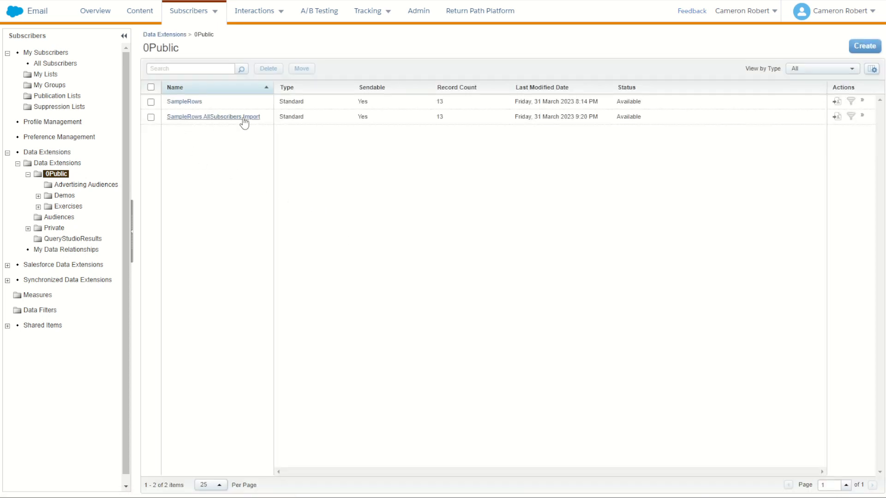
{"action": "left_click", "coordinate": [862, 116]}
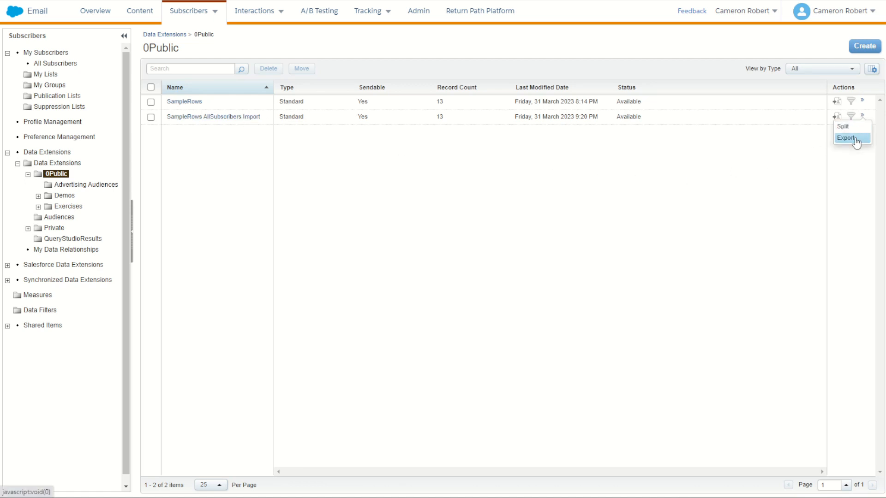
{"action": "left_click", "coordinate": [856, 139]}
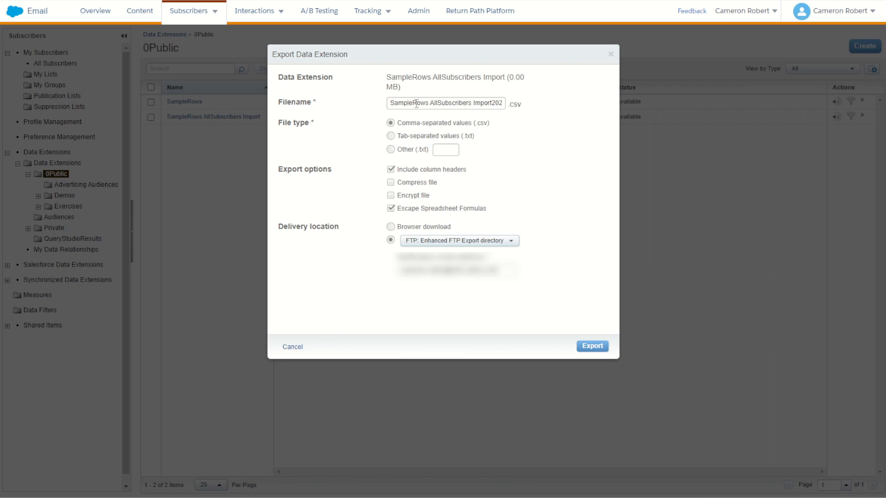
{"action": "left_click_drag", "start_coordinate": [388, 103], "coordinate": [488, 109]}
{"action": "left_click", "coordinate": [548, 133]}
{"action": "left_click", "coordinate": [510, 243]}
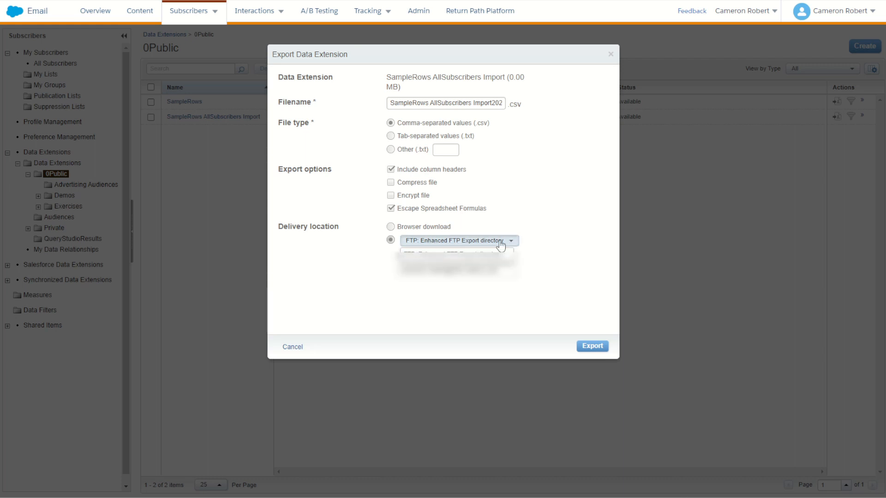
{"action": "left_click", "coordinate": [496, 253]}
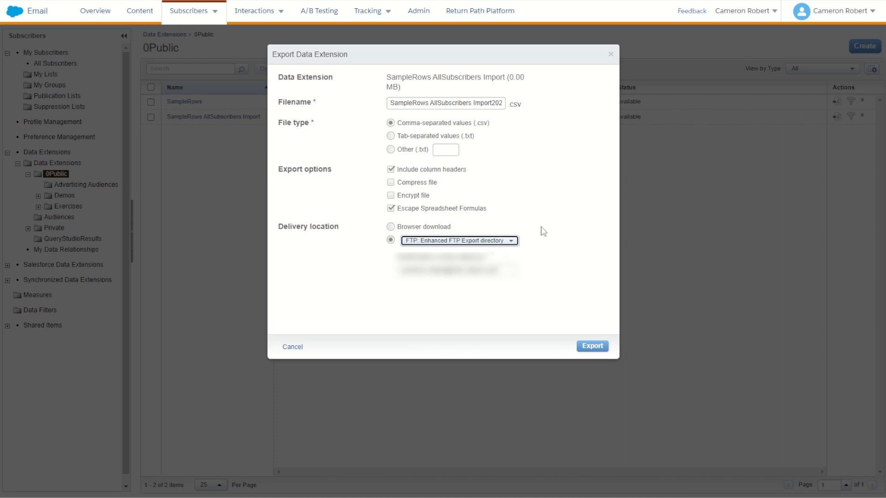
{"action": "left_click", "coordinate": [601, 347]}
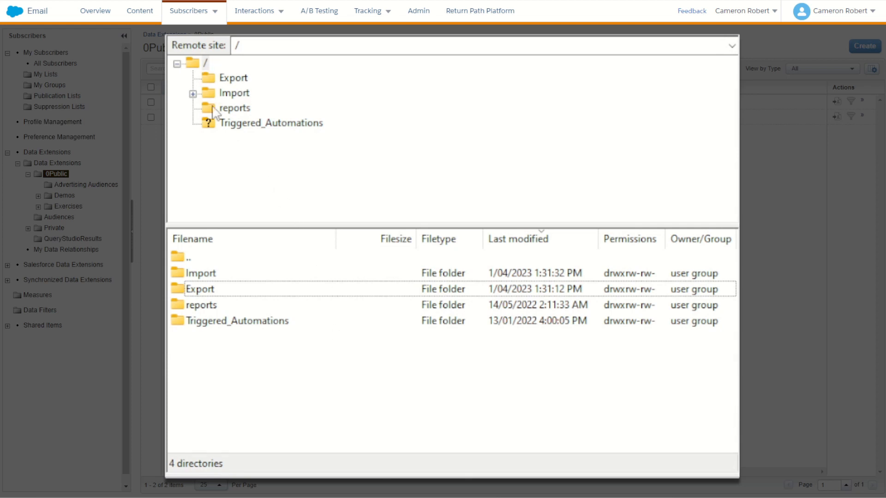
- On the FTP site, move the exported SampleRows CSV from the Export folder to Import and copy its file name
{"action": "left_click", "coordinate": [234, 78]}
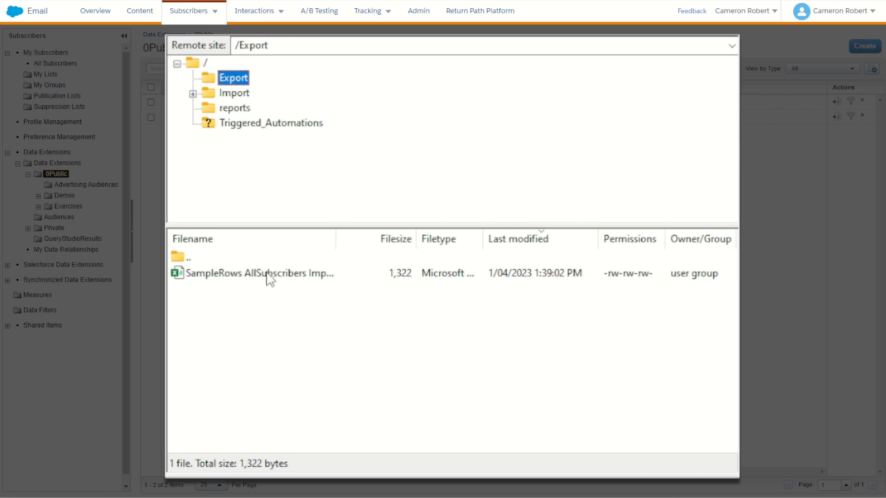
{"action": "left_click_drag", "start_coordinate": [242, 276], "coordinate": [239, 95]}
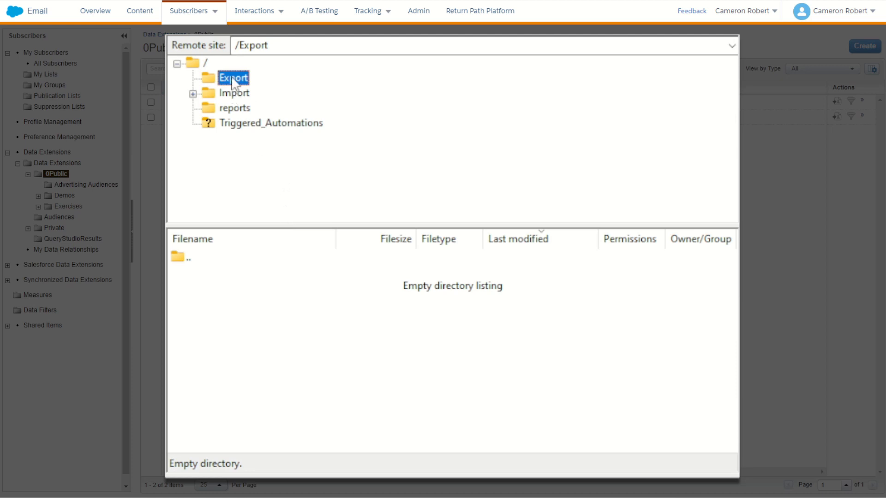
{"action": "left_click", "coordinate": [239, 94]}
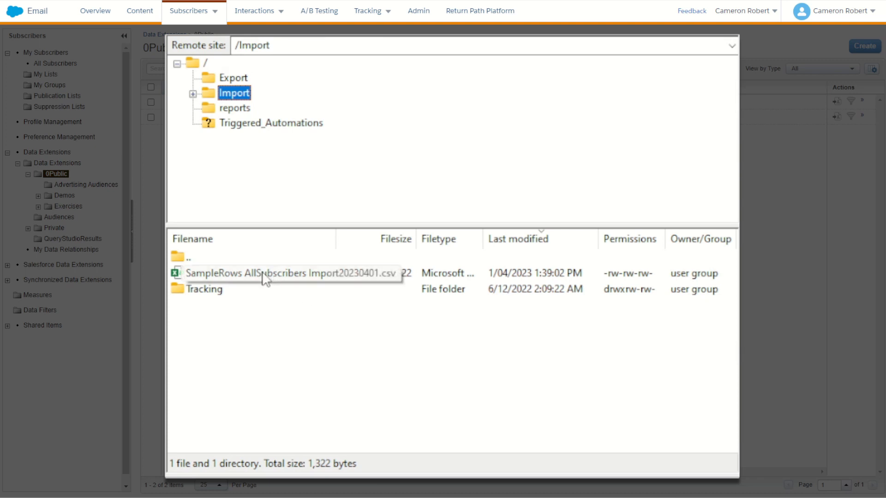
{"action": "left_click", "coordinate": [276, 277]}
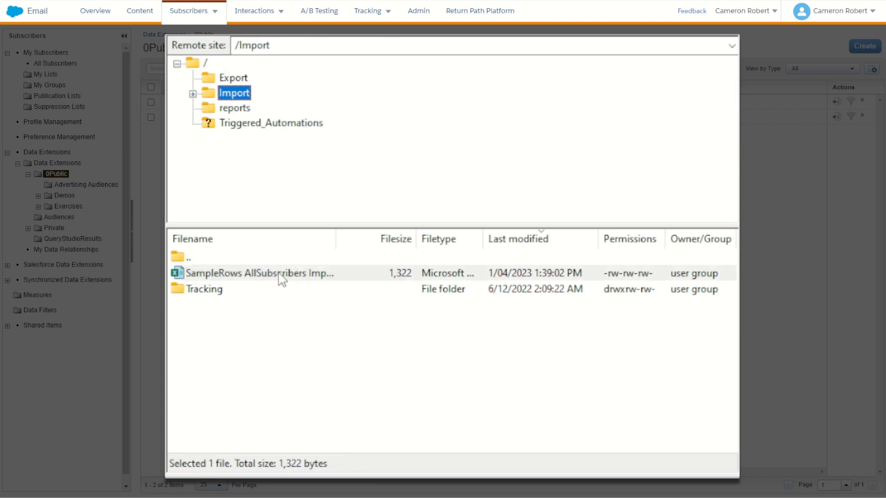
{"action": "left_click", "coordinate": [290, 276]}
{"action": "key", "text": "ctrl+c"}
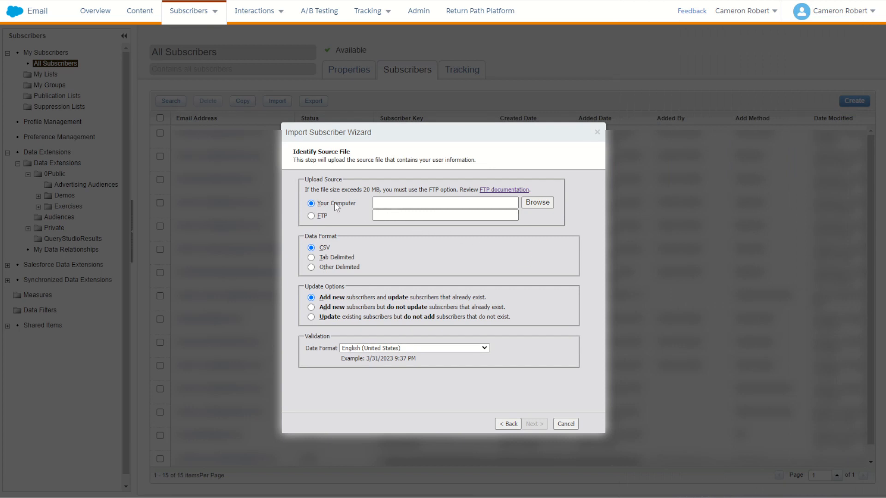
- Choose FTP as the import wizard's upload source and try the file name SampleRows AllSubscribers Import20230401a.csv
{"action": "left_click", "coordinate": [311, 216]}
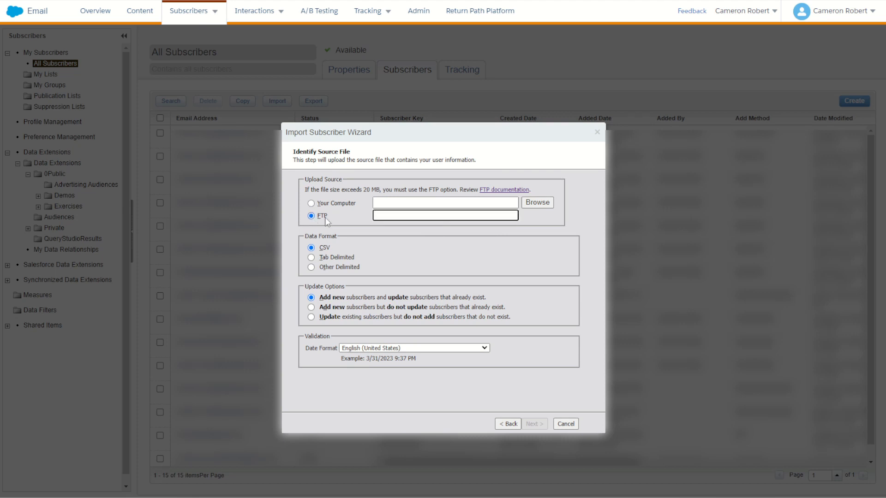
{"action": "key", "text": "ctrl+v"}
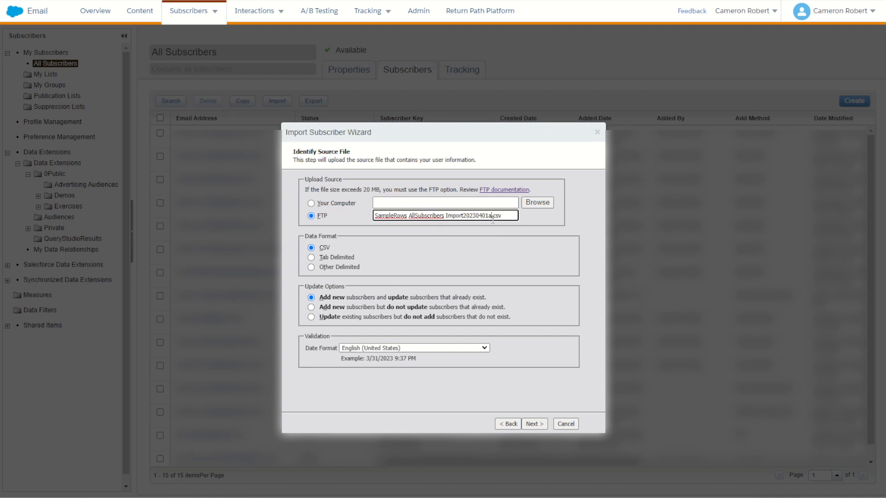
{"action": "left_click", "coordinate": [540, 424]}
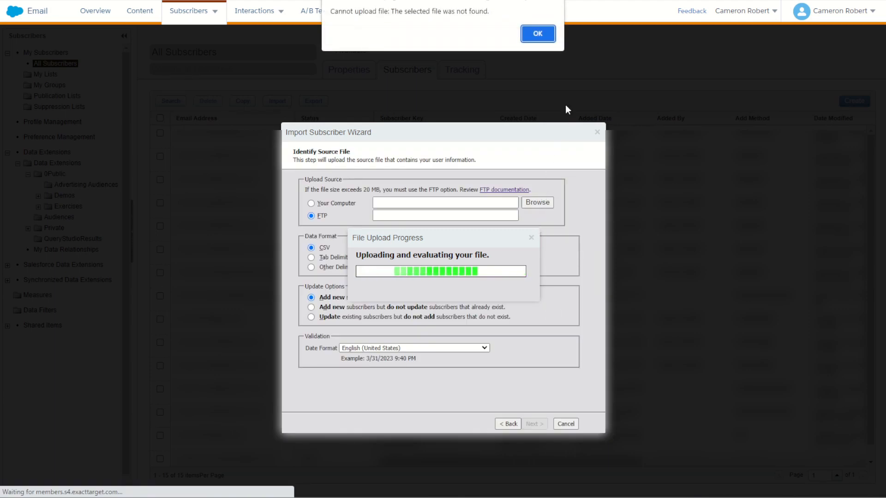
{"action": "left_click", "coordinate": [537, 36]}
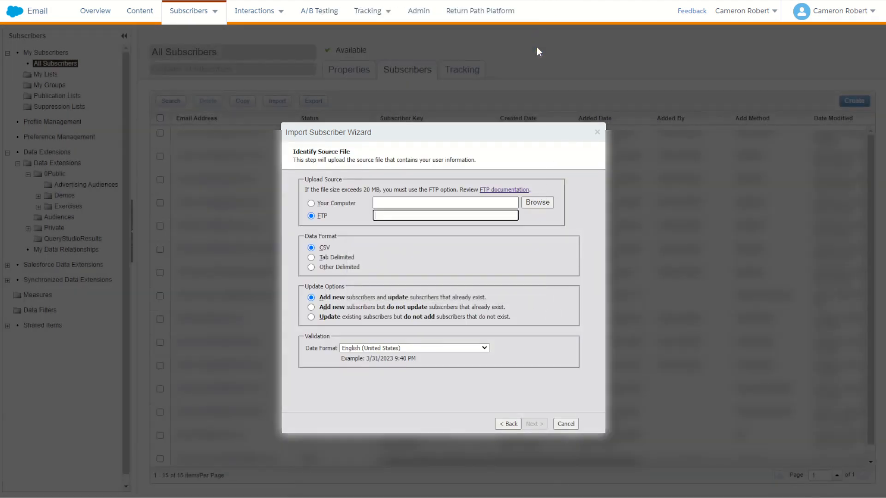
- Set the FTP source to SampleRows AllSubscribers Import20230401.csv in CSV format with the English (Australia) date format, and upload it
{"action": "key", "text": "ctrl+v"}
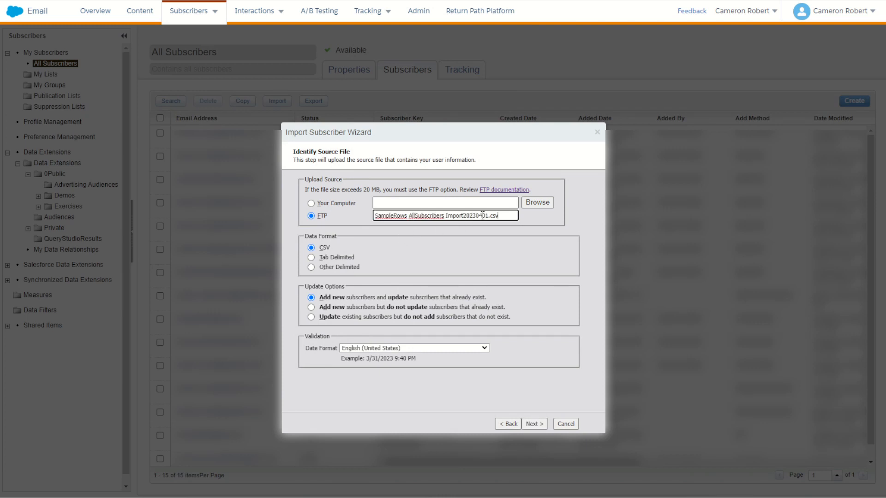
{"action": "left_click", "coordinate": [311, 249]}
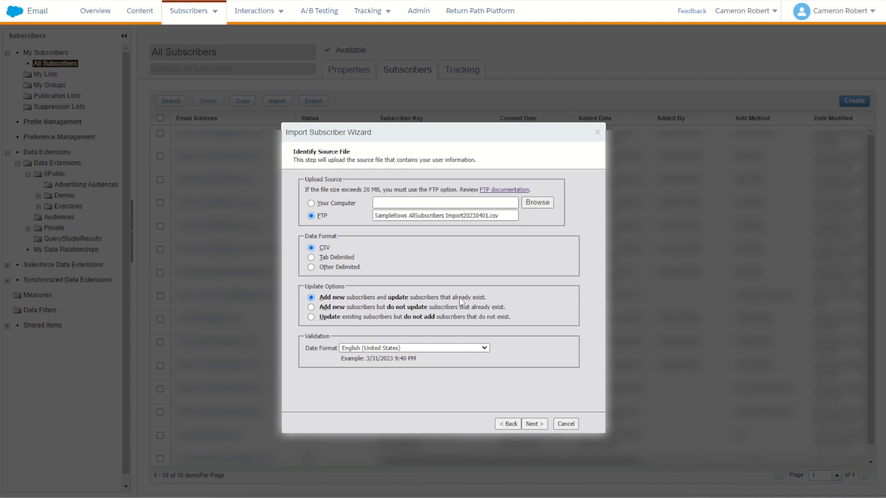
{"action": "left_click", "coordinate": [365, 349]}
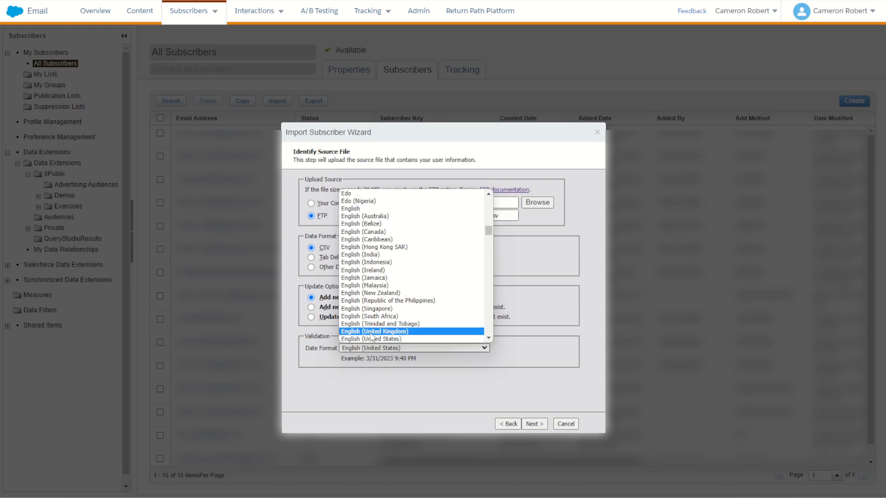
{"action": "left_click", "coordinate": [389, 216]}
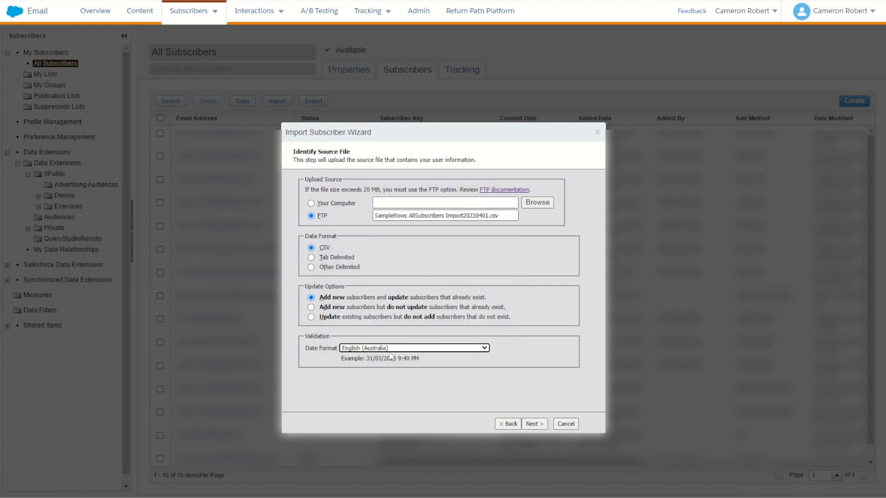
{"action": "left_click", "coordinate": [535, 424]}
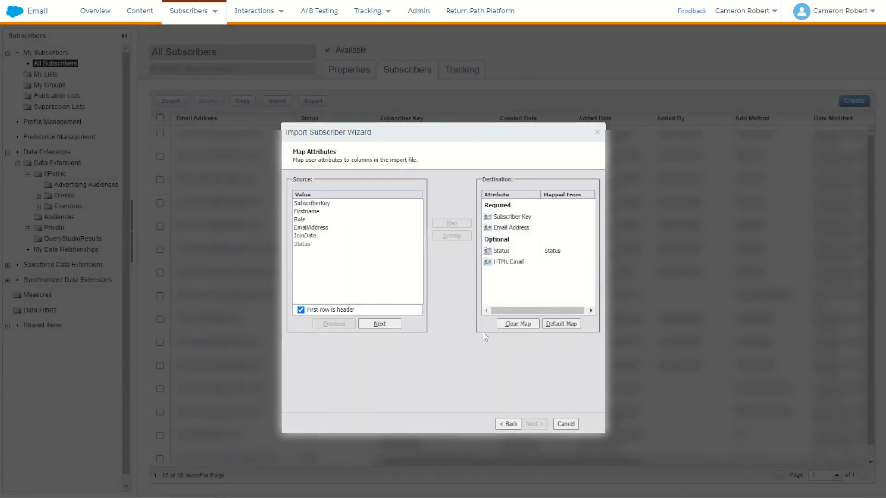
- Map SubscriberKey to Subscriber Key and EmailAddress to Email Address, and run the import through to the wizard's end
{"action": "left_click", "coordinate": [326, 204]}
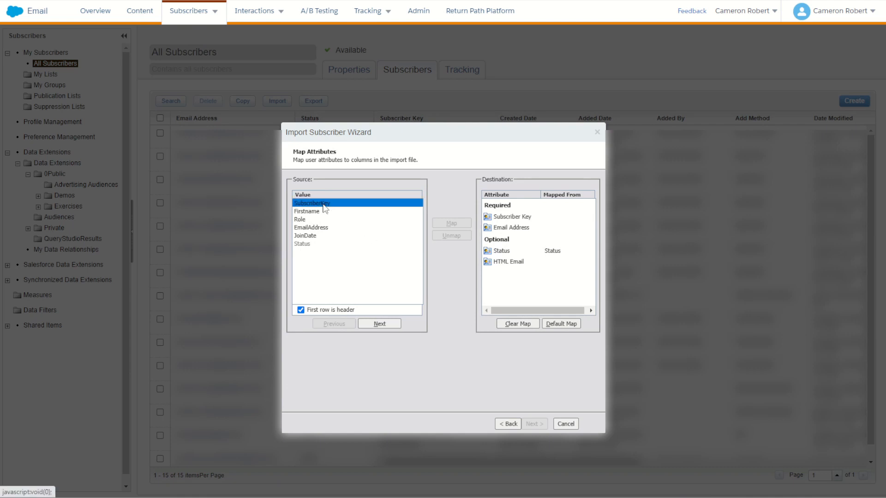
{"action": "left_click", "coordinate": [516, 217]}
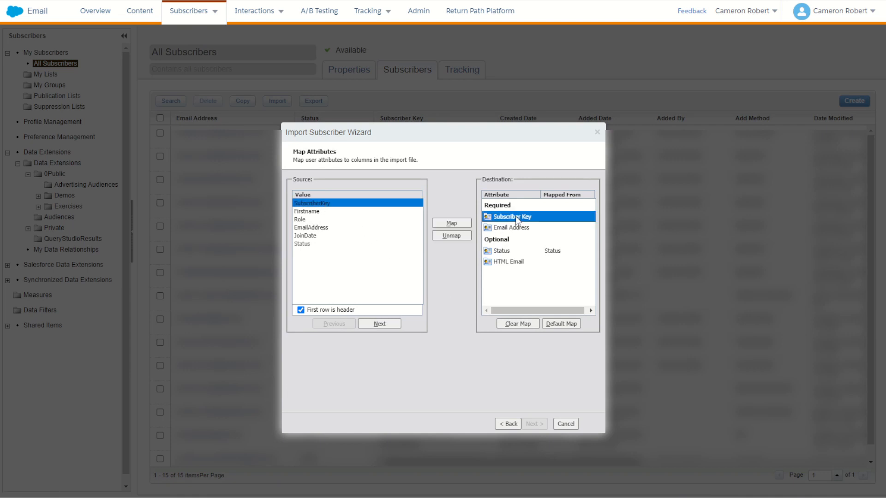
{"action": "left_click", "coordinate": [457, 225]}
{"action": "left_click", "coordinate": [310, 227]}
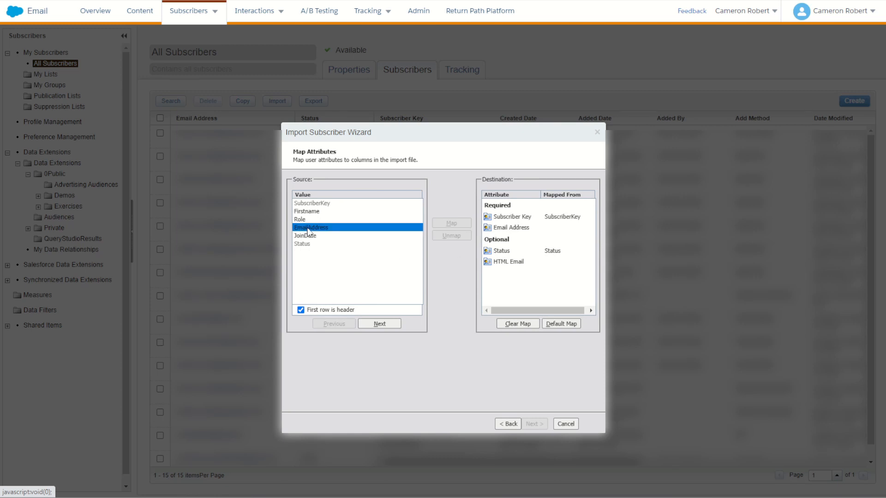
{"action": "left_click", "coordinate": [504, 228]}
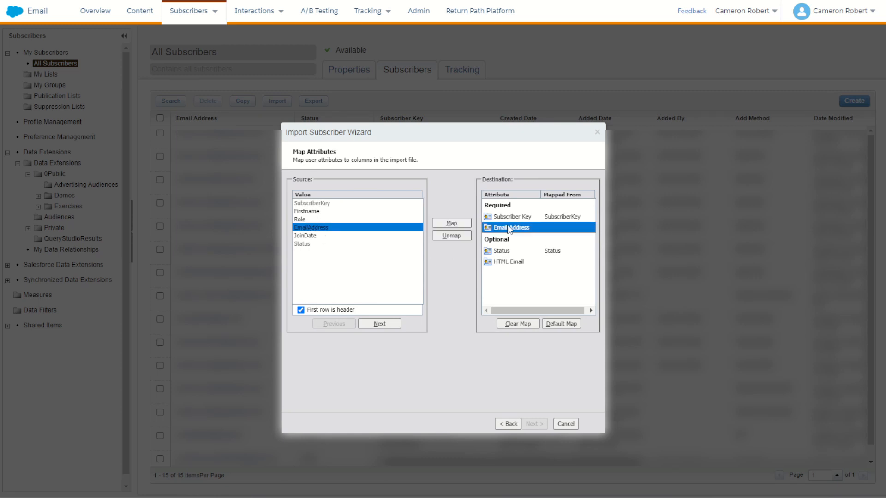
{"action": "left_click", "coordinate": [450, 223]}
{"action": "left_click", "coordinate": [308, 243]}
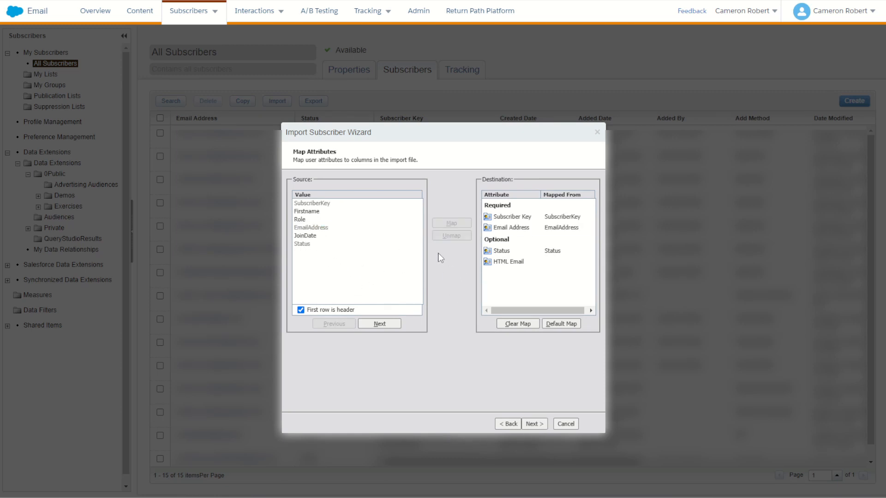
{"action": "left_click", "coordinate": [310, 235]}
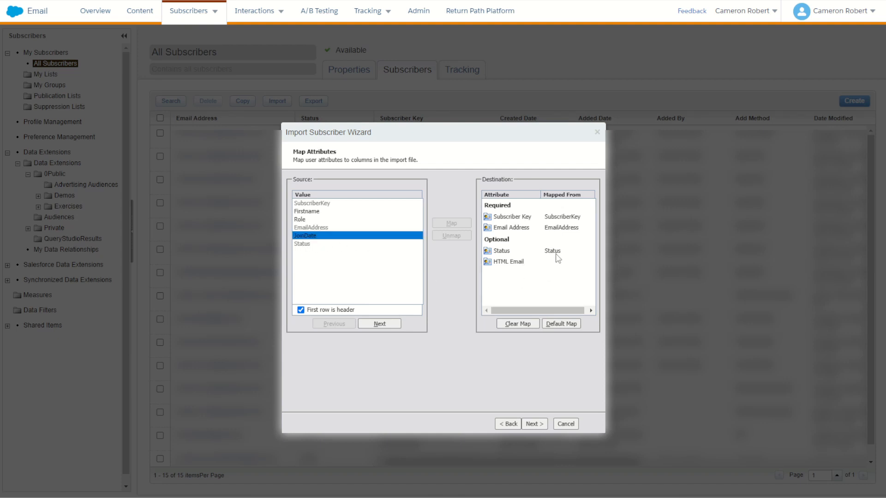
{"action": "left_click", "coordinate": [535, 423]}
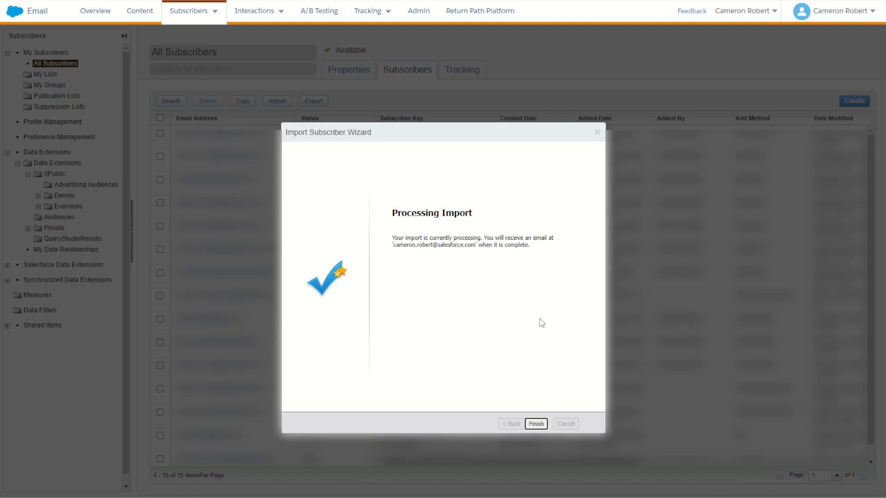
{"action": "left_click", "coordinate": [537, 424]}
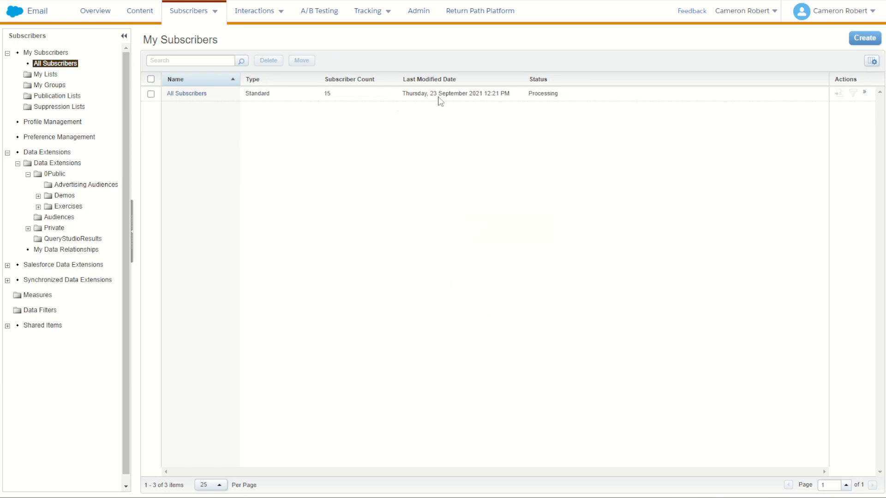
- Check the import status and subscriber count of the All Subscribers list and reload it
{"action": "left_click_drag", "start_coordinate": [324, 97], "coordinate": [334, 97]}
{"action": "left_click", "coordinate": [434, 151]}
{"action": "left_click", "coordinate": [59, 63]}
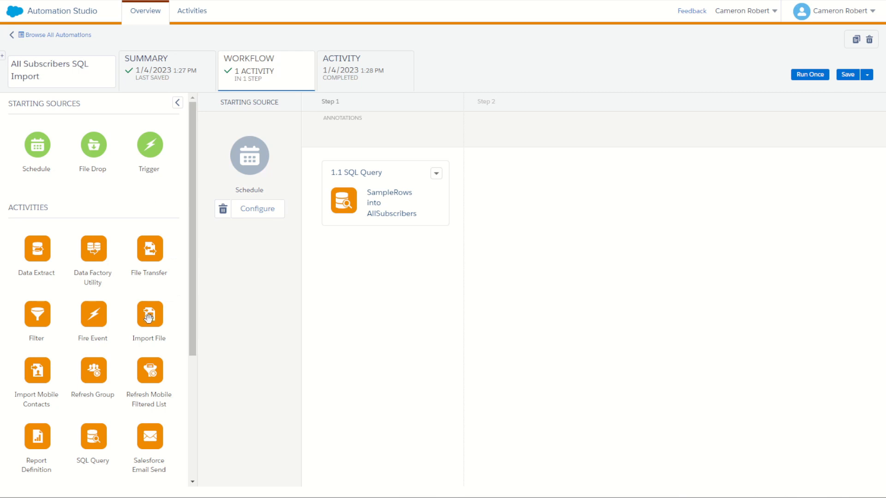
- In Automation Studio, add an Import File activity as step 2 of All Subscribers SQL Import and create a new import definition for it
{"action": "left_click_drag", "start_coordinate": [147, 318], "coordinate": [551, 190]}
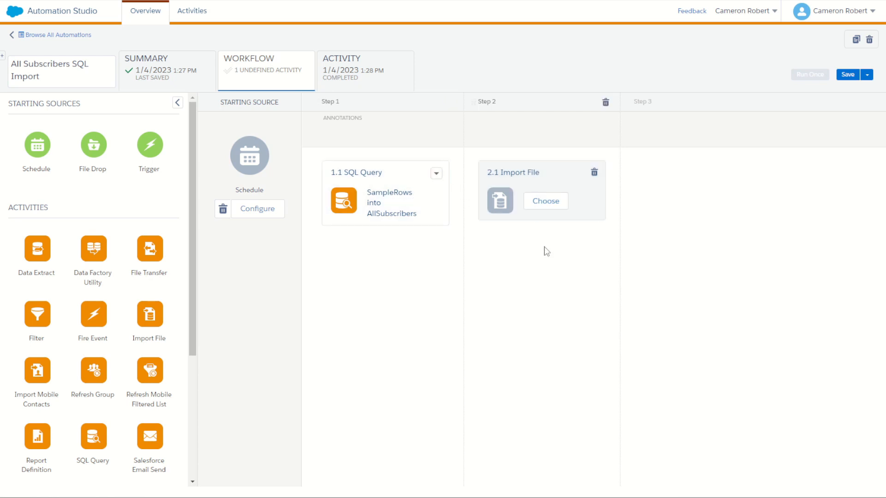
{"action": "left_click", "coordinate": [544, 204]}
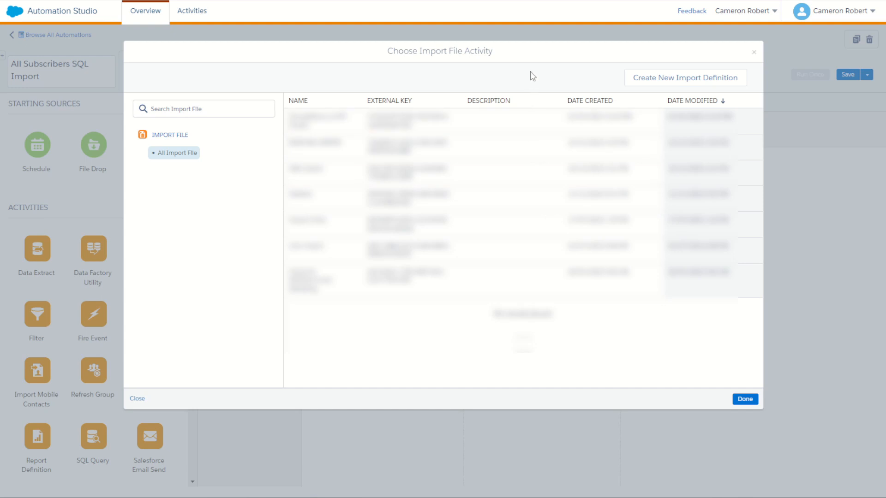
{"action": "left_click", "coordinate": [660, 79]}
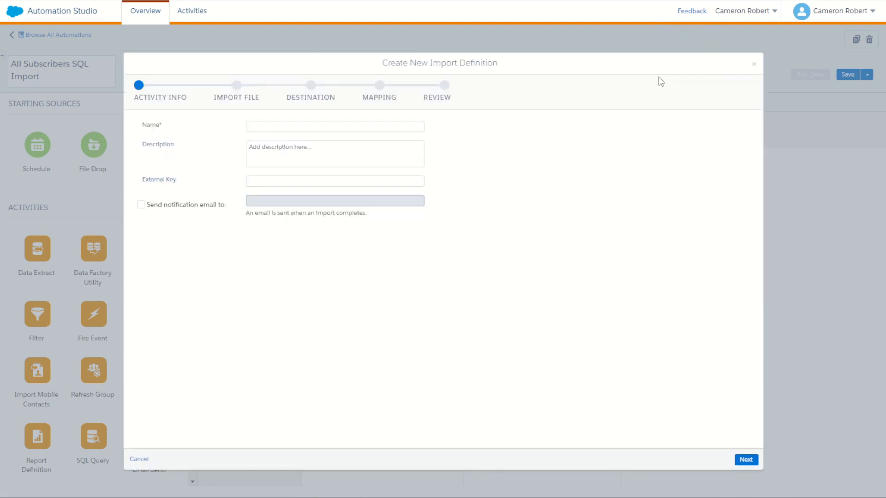
- Name the import definition SampleRows Import into All Subscribers and continue to the import file settings
{"action": "left_click", "coordinate": [405, 126]}
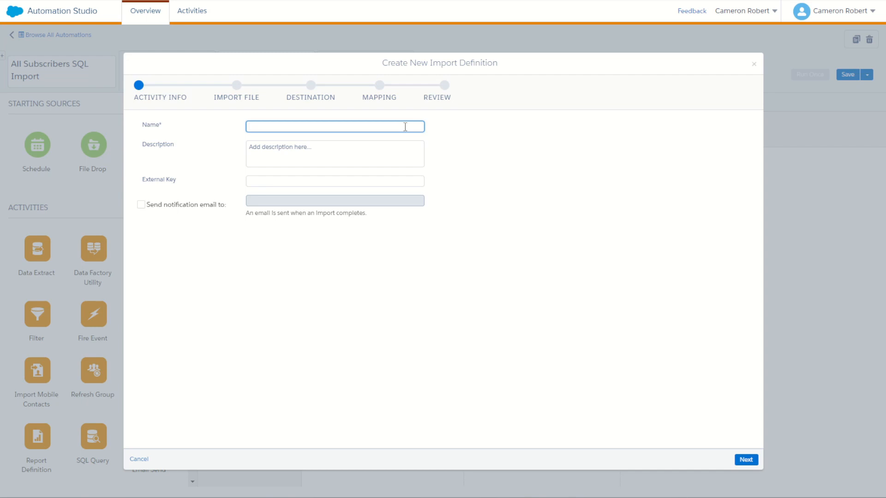
{"action": "type", "text": "Import into All Subscribers"}
{"action": "left_click", "coordinate": [249, 127]}
{"action": "type", "text": "Smaple Rows"}
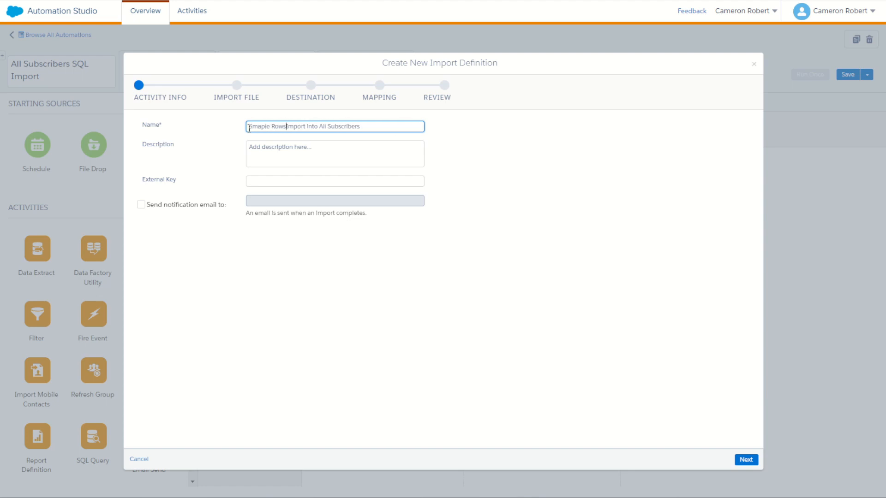
{"action": "key", "text": "ctrl+Left"}
{"action": "key", "text": "BackSpace"}
{"action": "key", "text": "Right"}
{"action": "key", "text": "shift+Right"}
{"action": "type", "text": "am"}
{"action": "left_click", "coordinate": [744, 459]}
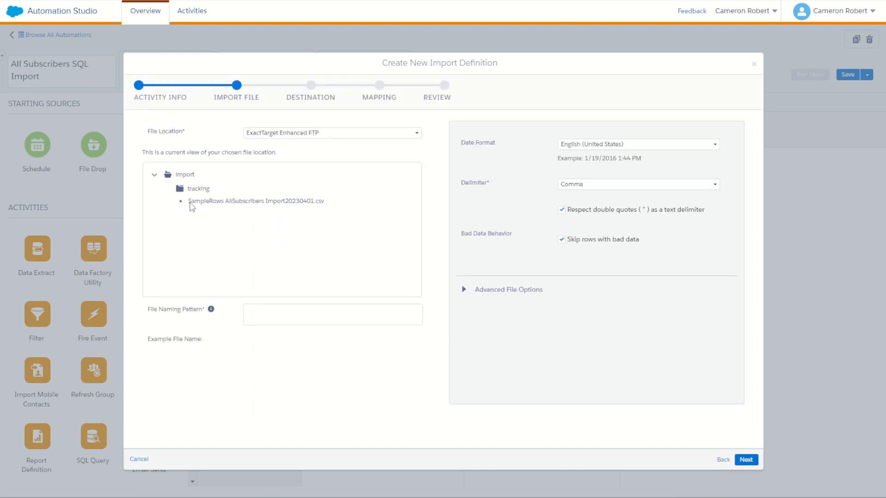
- Copy the CSV's name from the Import folder and use SampleRows AllSubscribers Import20230401.csv as the file naming pattern
{"action": "left_click_drag", "start_coordinate": [189, 203], "coordinate": [324, 206]}
{"action": "key", "text": "ctrl+c"}
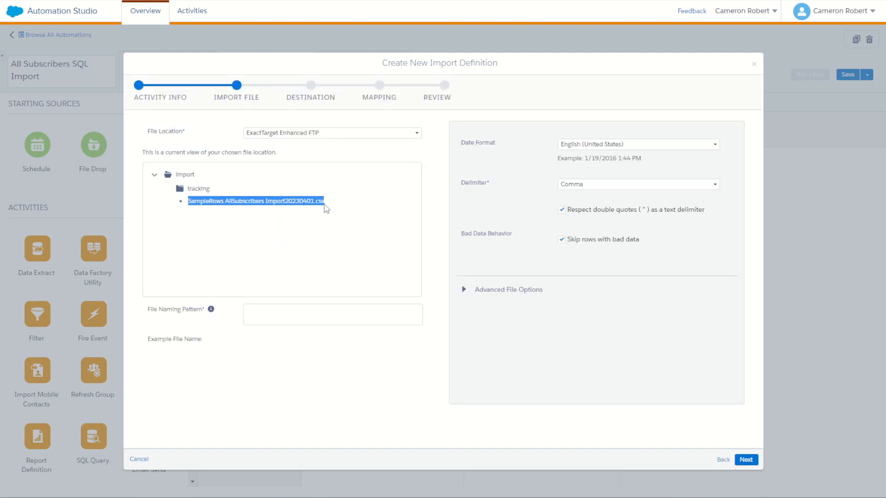
{"action": "left_click", "coordinate": [306, 313]}
{"action": "key", "text": "ctrl+v"}
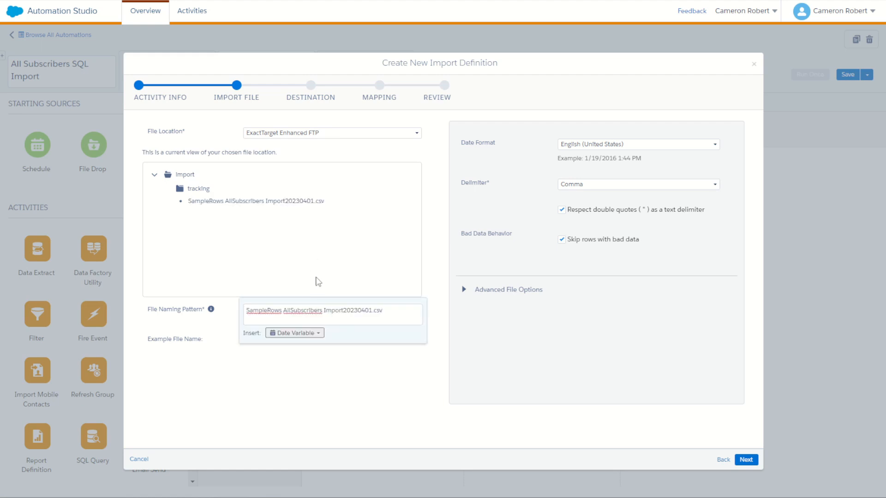
{"action": "left_click", "coordinate": [318, 281]}
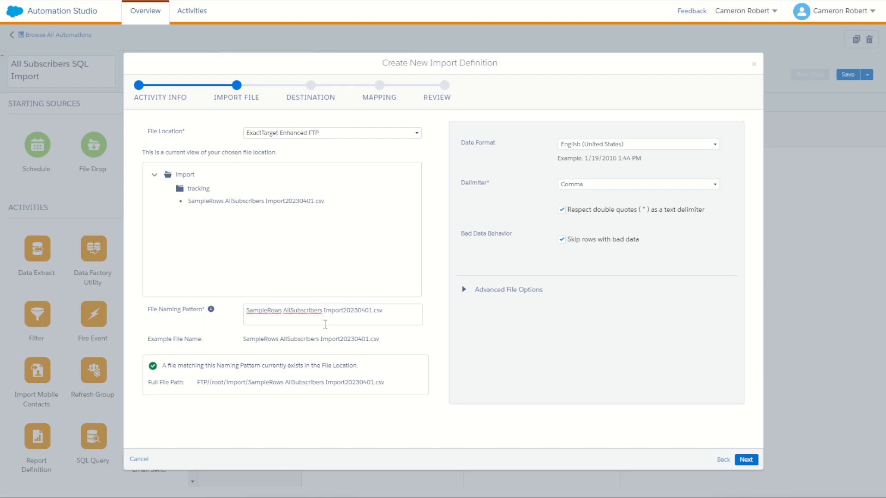
{"action": "left_click_drag", "start_coordinate": [372, 310], "coordinate": [343, 310]}
{"action": "left_click", "coordinate": [354, 311]}
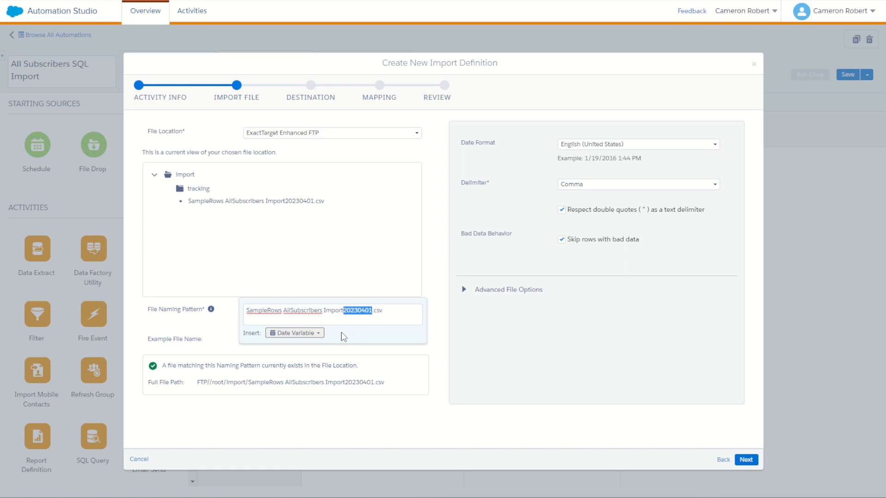
{"action": "left_click", "coordinate": [364, 311]}
- Set the date format to English (Australia), turn off respecting double quotes as a text delimiter, and continue to the destination
{"action": "left_click", "coordinate": [575, 143]}
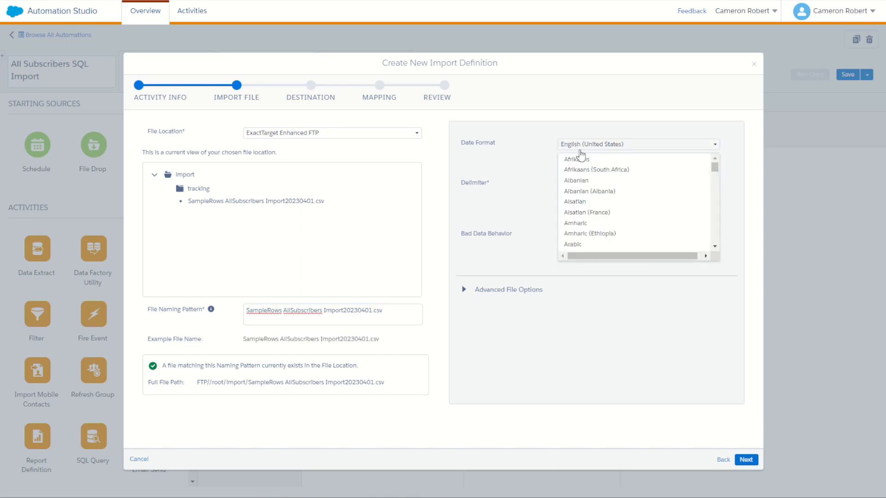
{"action": "scroll", "coordinate": [595, 184], "scroll_direction": "down", "scroll_amount": 15}
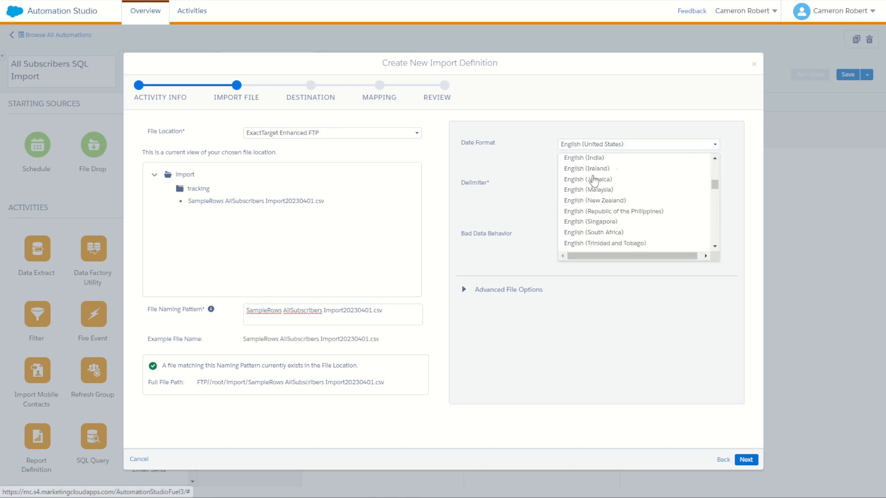
{"action": "left_click", "coordinate": [611, 157]}
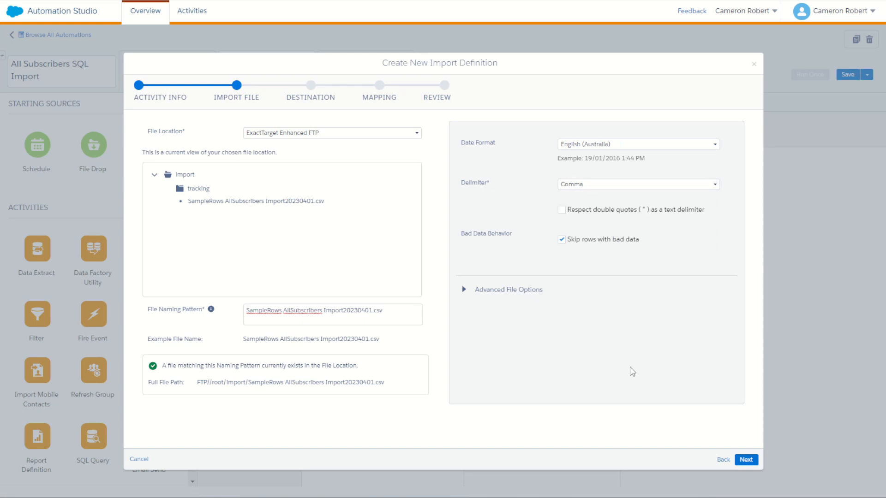
{"action": "left_click", "coordinate": [746, 460]}
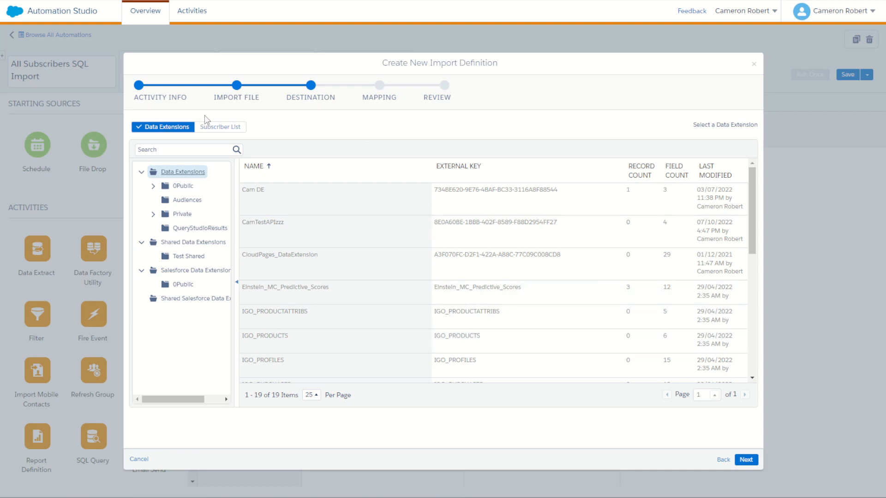
- Set the destination to the All Subscribers subscriber list under my subscribers, with Email as the import type, and continue to mapping
{"action": "left_click", "coordinate": [221, 131]}
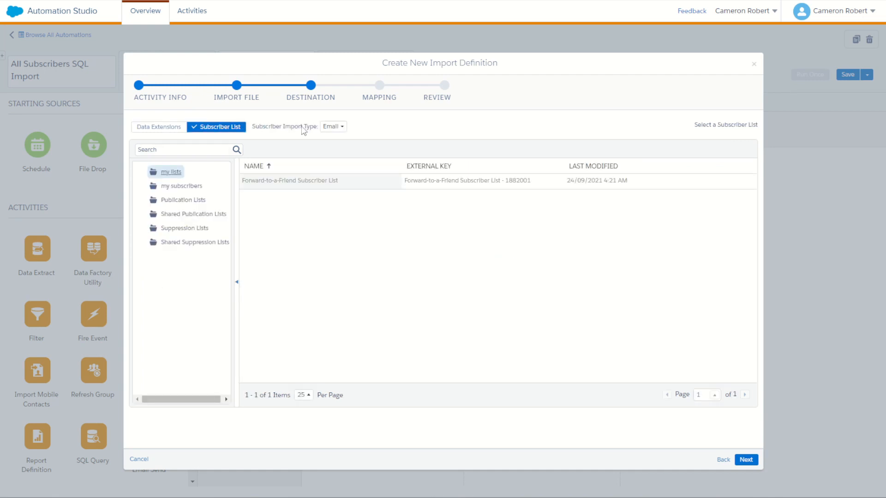
{"action": "left_click", "coordinate": [334, 126]}
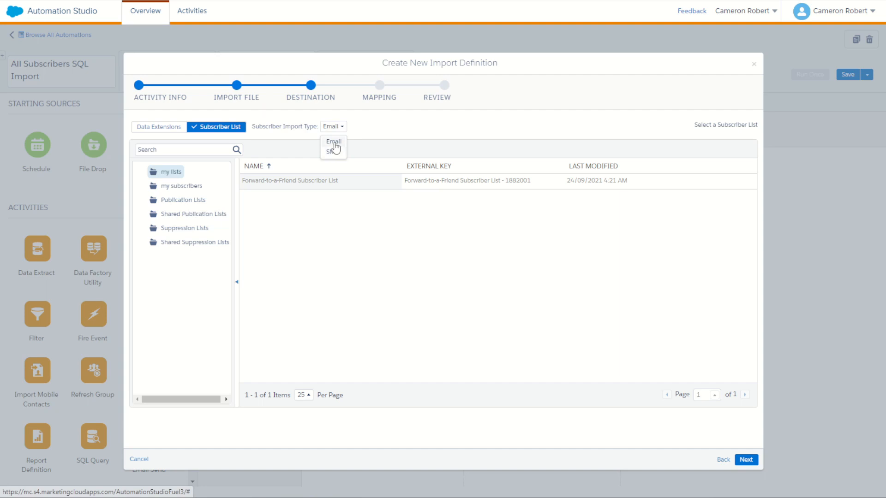
{"action": "left_click", "coordinate": [334, 142]}
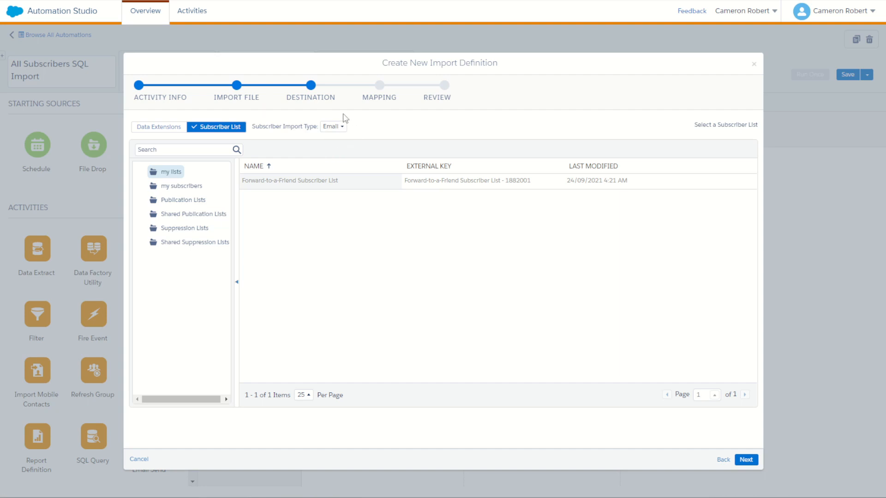
{"action": "left_click", "coordinate": [185, 187]}
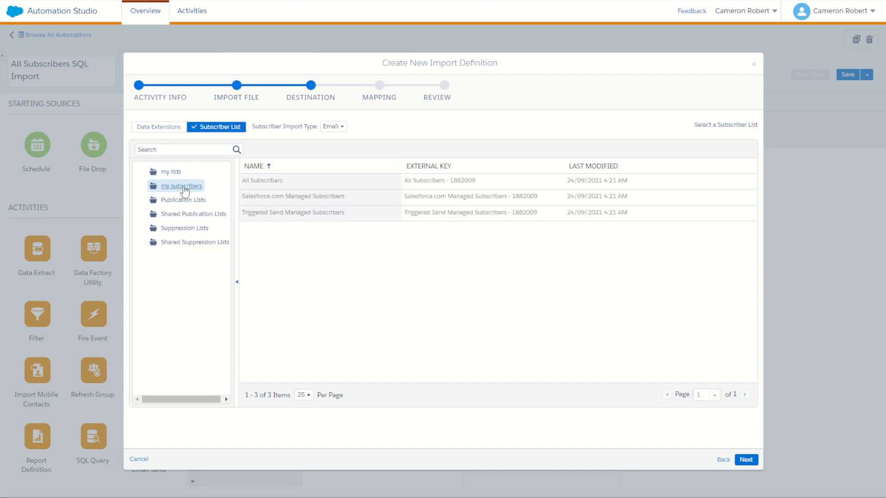
{"action": "left_click", "coordinate": [256, 186]}
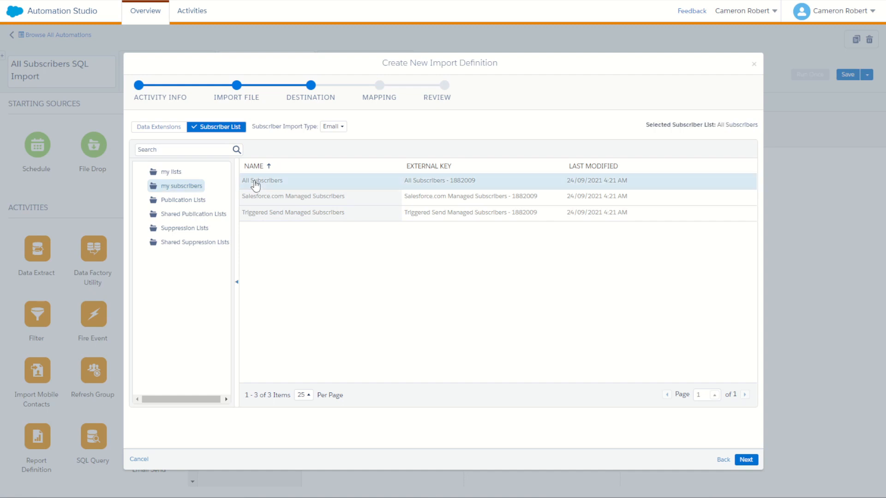
{"action": "left_click", "coordinate": [747, 461]}
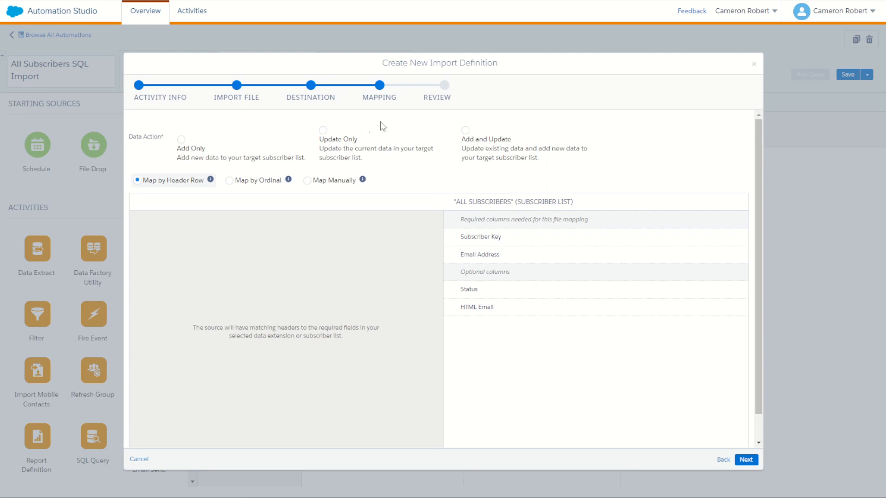
- Choose Add and Update with Map by Ordinal, and open the SampleRows AllSubscribers Import data extension to see its field order
{"action": "left_click", "coordinate": [483, 144]}
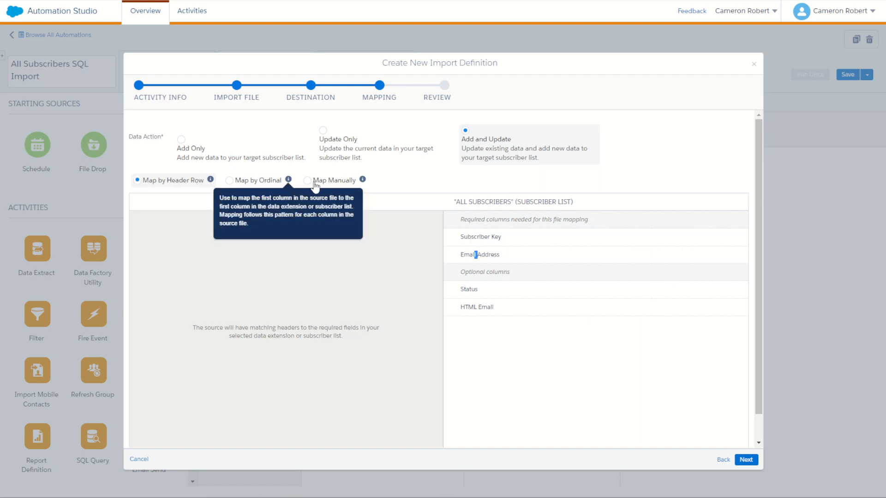
{"action": "left_click", "coordinate": [229, 181]}
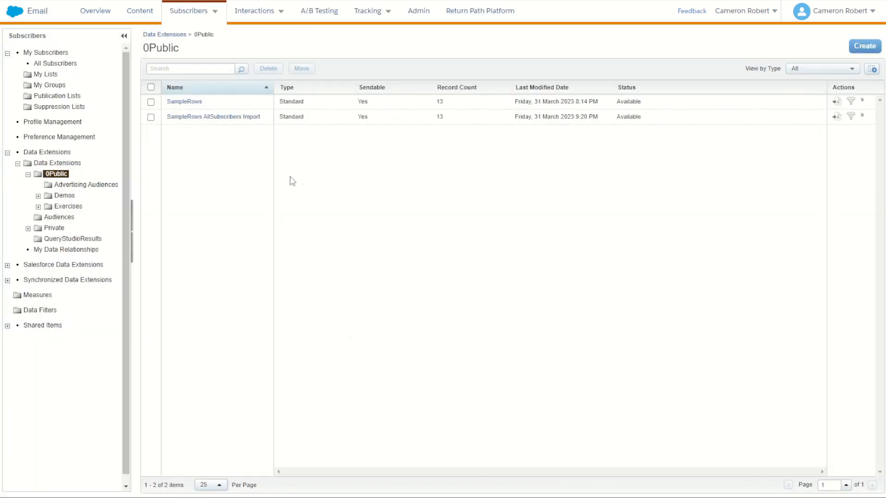
{"action": "left_click", "coordinate": [231, 118]}
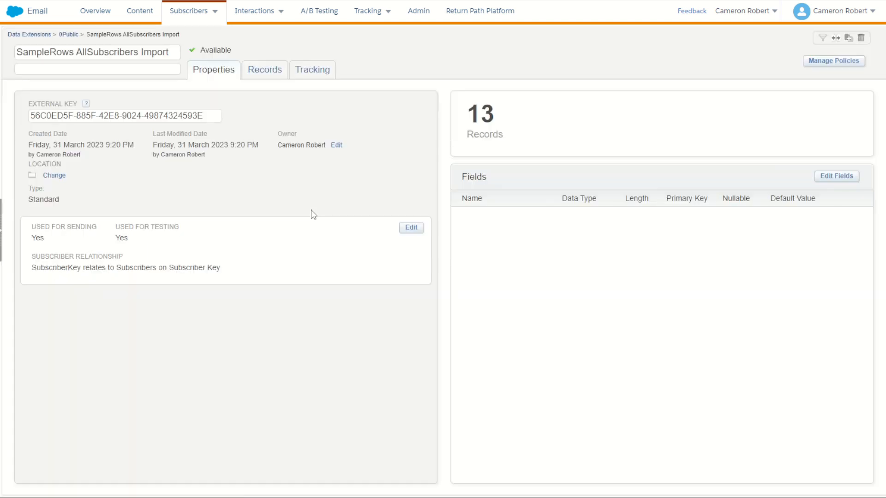
{"action": "left_click_drag", "start_coordinate": [474, 216], "coordinate": [506, 217]}
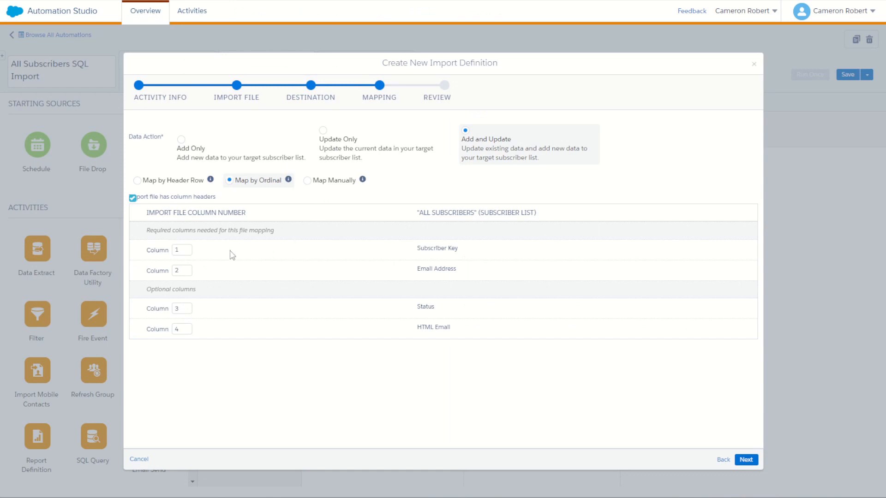
- Check the field positions up to EmailAddress in the data extension and map Email Address to import file column 4
{"action": "double_click", "coordinate": [179, 250]}
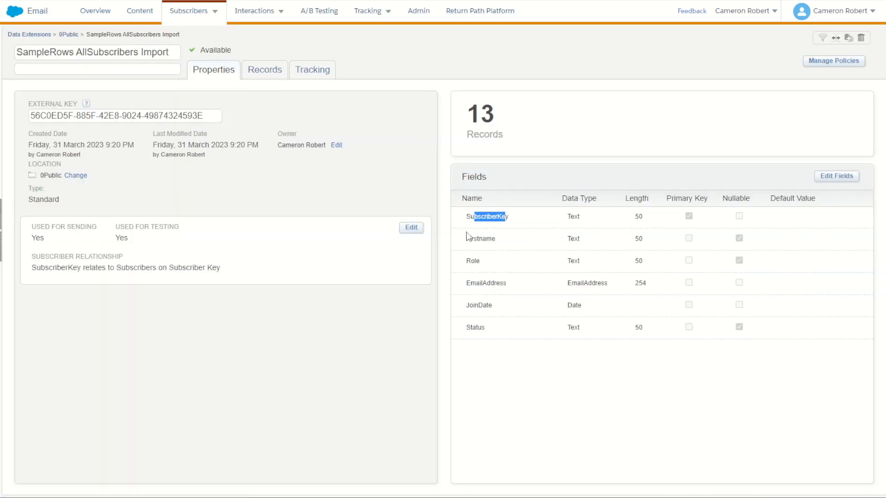
{"action": "left_click", "coordinate": [477, 223]}
{"action": "double_click", "coordinate": [471, 262]}
{"action": "left_click_drag", "start_coordinate": [476, 283], "coordinate": [500, 283]}
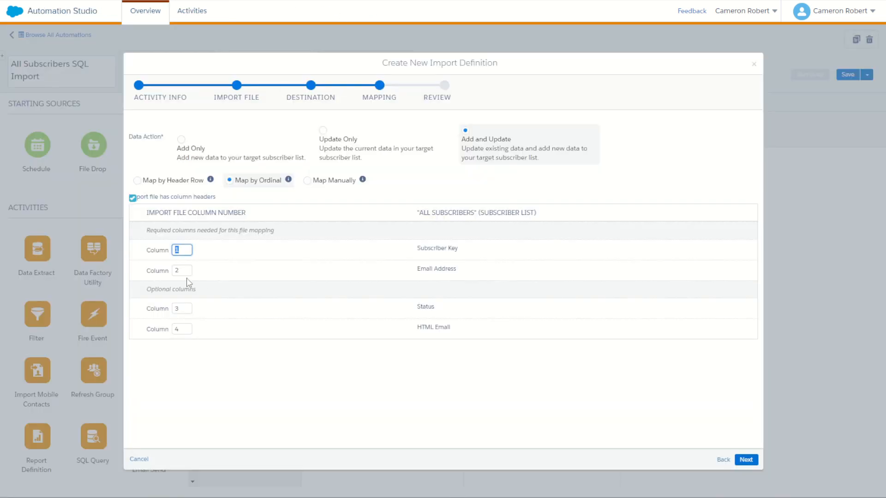
{"action": "left_click_drag", "start_coordinate": [185, 270], "coordinate": [169, 270]}
{"action": "type", "text": "4"}
{"action": "left_click", "coordinate": [248, 388]}
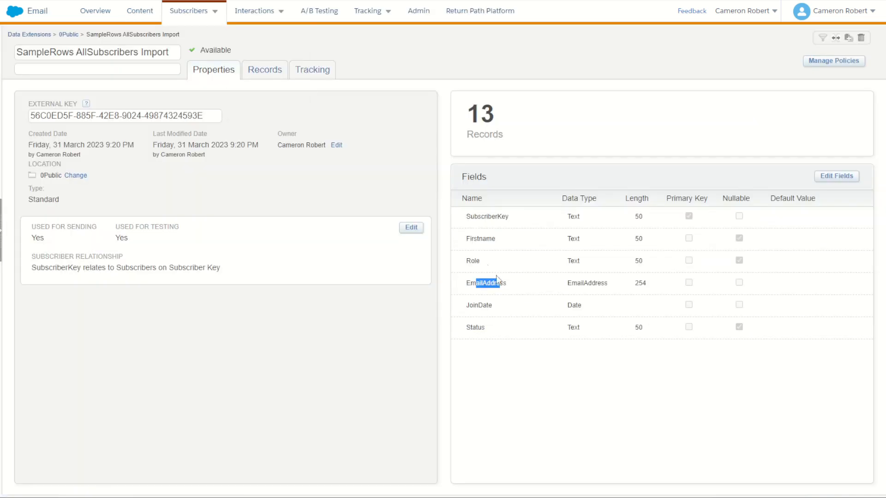
- Count the data extension's fields to Status, map Status to import file column 6, and clear the HTML Email column number
{"action": "left_click", "coordinate": [487, 225]}
{"action": "left_click_drag", "start_coordinate": [481, 262], "coordinate": [476, 283]}
{"action": "left_click_drag", "start_coordinate": [478, 327], "coordinate": [472, 327]}
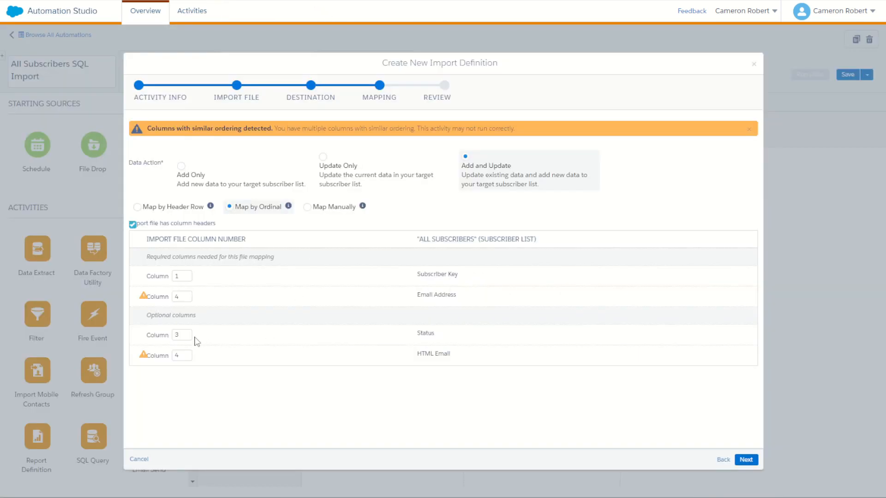
{"action": "double_click", "coordinate": [176, 334]}
{"action": "type", "text": "6"}
{"action": "left_click", "coordinate": [283, 417]}
{"action": "double_click", "coordinate": [182, 355]}
{"action": "key", "text": "BackSpace"}
{"action": "left_click", "coordinate": [240, 397]}
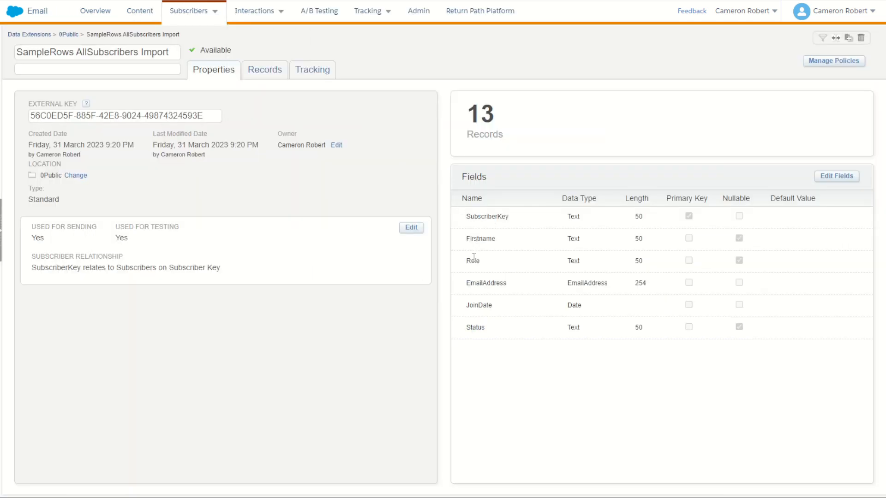
- Recheck the EmailAddress and Status field positions, review the import definition's mapping, and finish creating it
{"action": "left_click_drag", "start_coordinate": [471, 283], "coordinate": [490, 285]}
{"action": "left_click", "coordinate": [477, 304]}
{"action": "left_click_drag", "start_coordinate": [470, 327], "coordinate": [486, 329]}
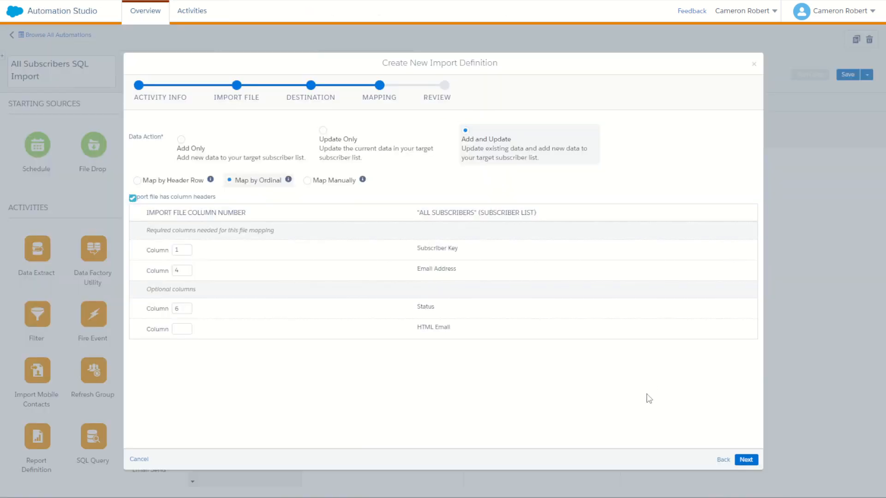
{"action": "left_click", "coordinate": [746, 459]}
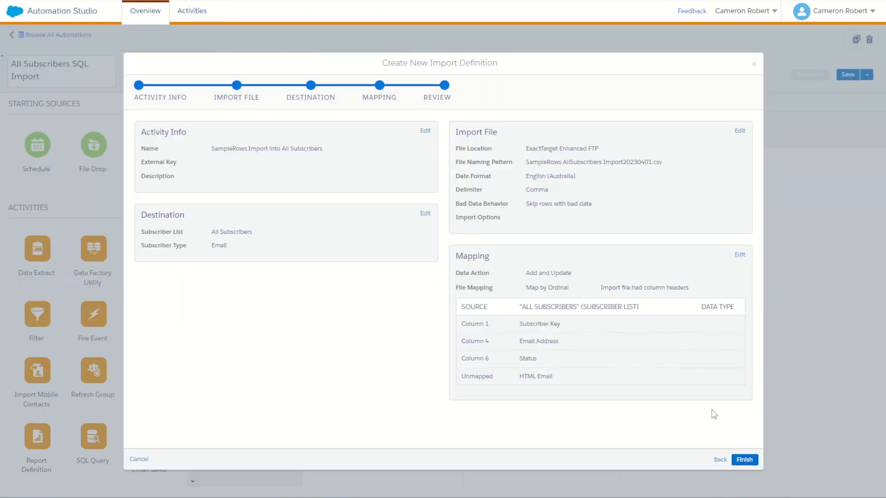
{"action": "left_click_drag", "start_coordinate": [470, 376], "coordinate": [550, 376]}
{"action": "left_click", "coordinate": [744, 459]}
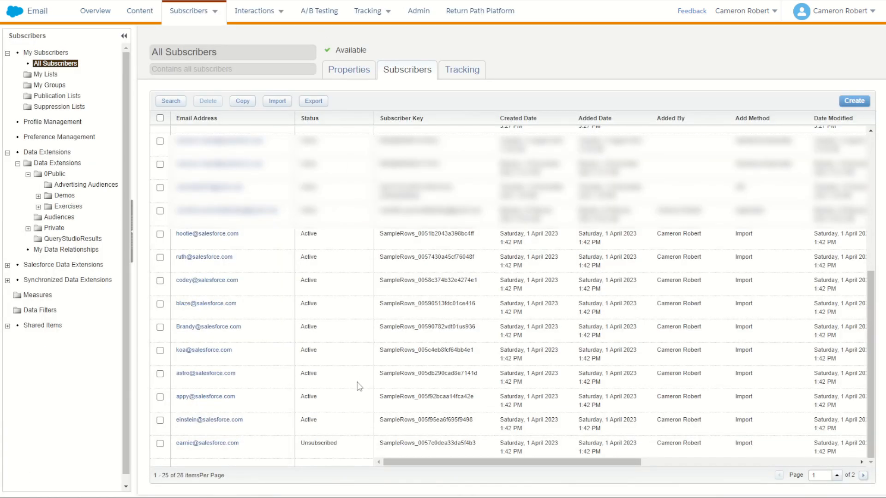
- Open the properties of the unsubscribed imported subscriber in All Subscribers and activate the subscriber
{"action": "left_click", "coordinate": [214, 445]}
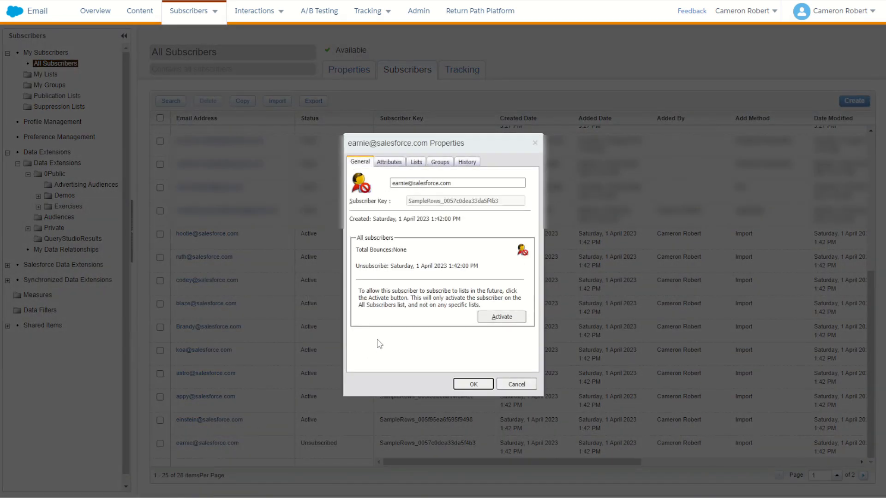
{"action": "left_click", "coordinate": [498, 321]}
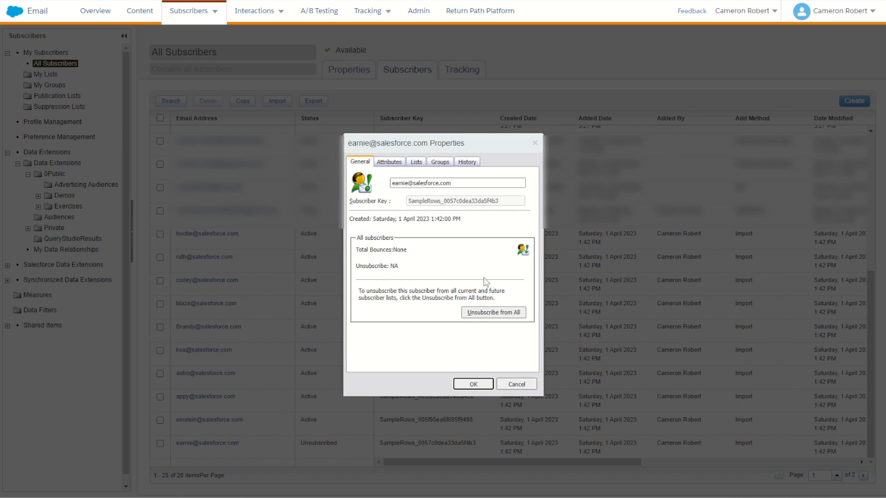
- Confirm the subscriber's activation, reload the All Subscribers list, and check that subscriber's status
{"action": "left_click", "coordinate": [473, 384]}
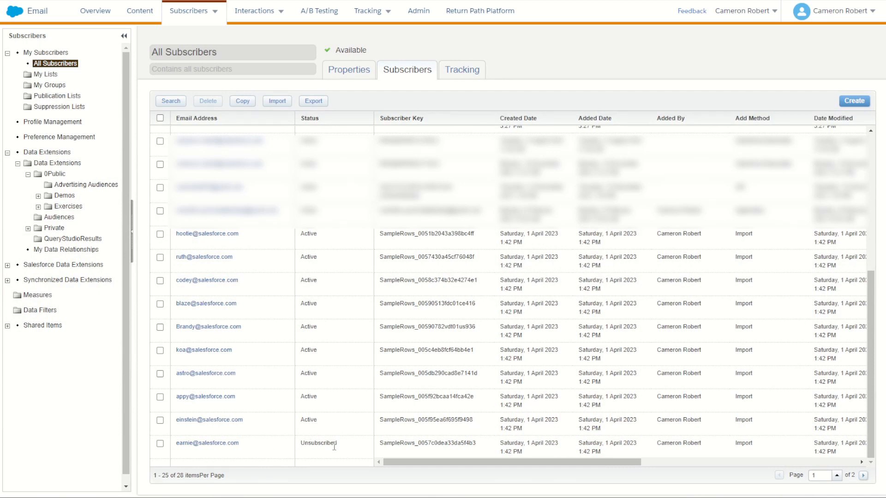
{"action": "left_click", "coordinate": [62, 64]}
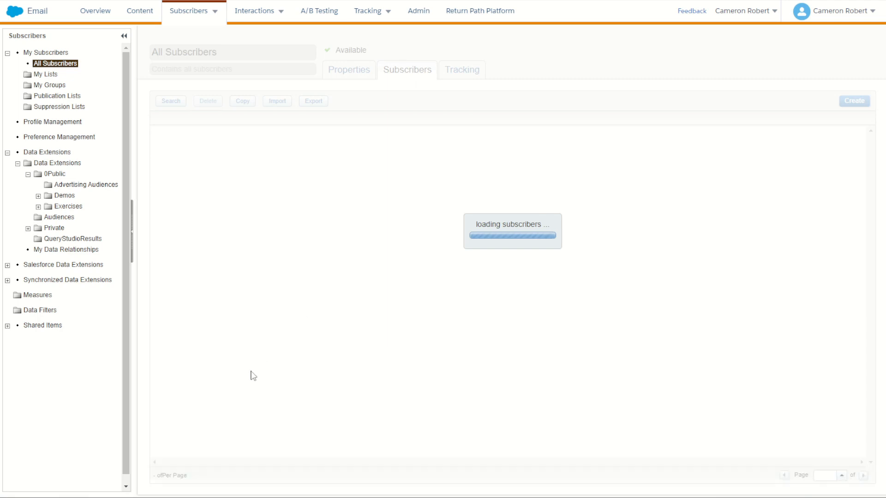
{"action": "scroll", "coordinate": [253, 376], "scroll_direction": "down", "scroll_amount": 5}
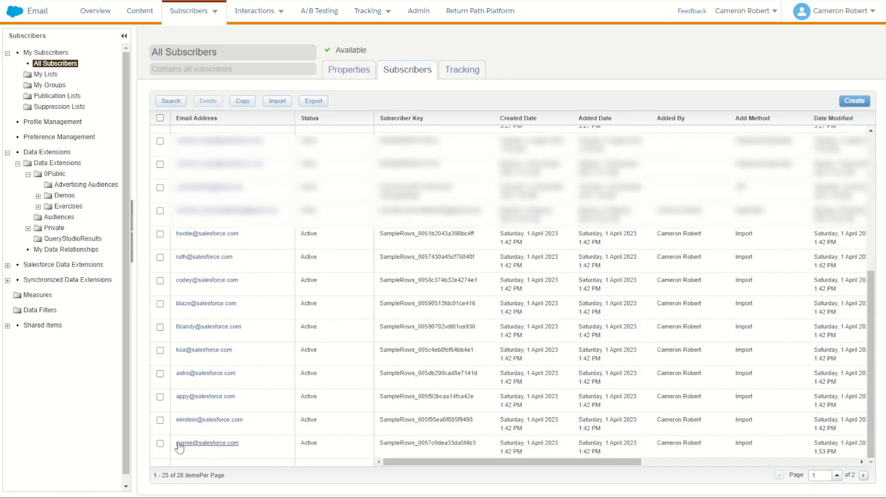
{"action": "left_click_drag", "start_coordinate": [304, 443], "coordinate": [318, 442]}
{"action": "left_click", "coordinate": [340, 441]}
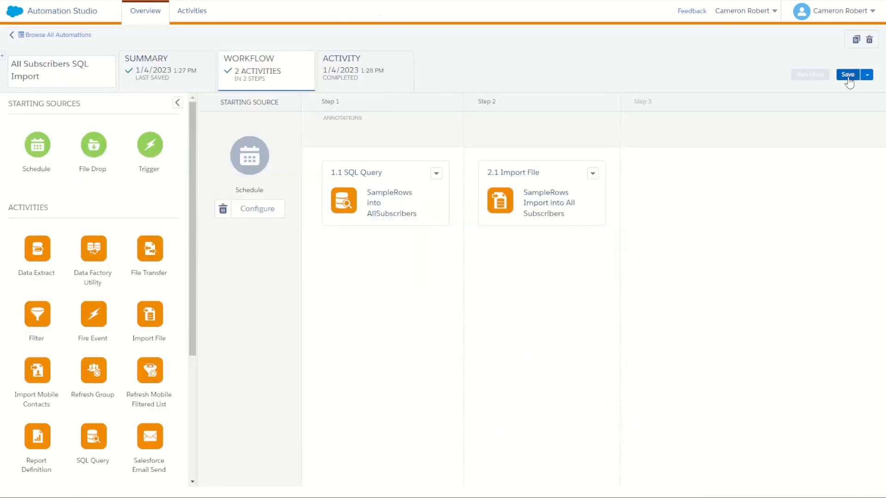
- In Automation Studio, save the All Subscribers SQL Import automation and run only its Import File activity once
{"action": "left_click", "coordinate": [848, 76]}
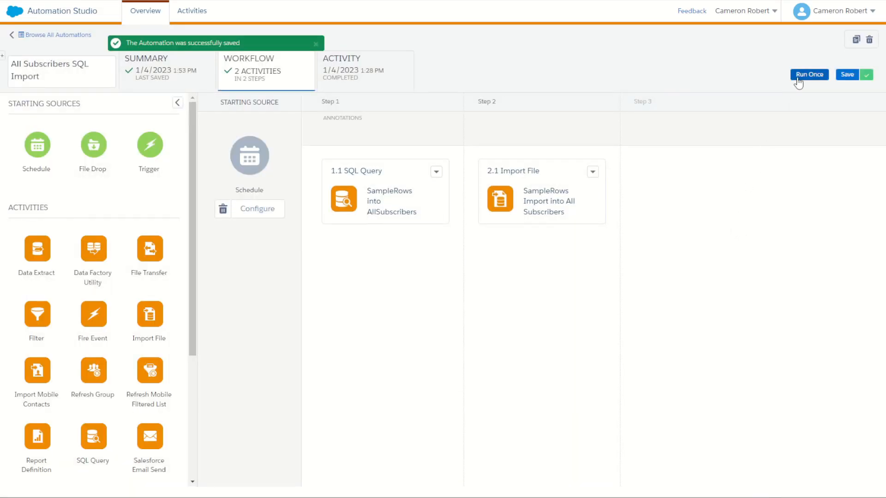
{"action": "left_click", "coordinate": [799, 78]}
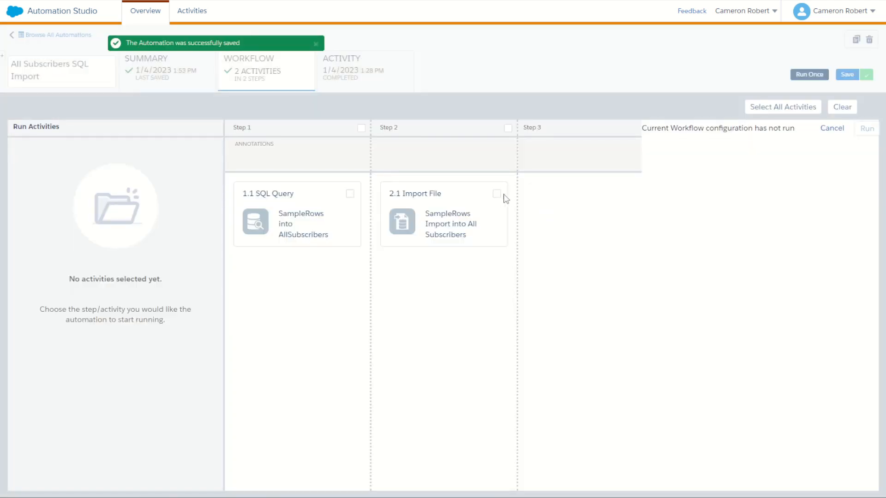
{"action": "left_click", "coordinate": [496, 194]}
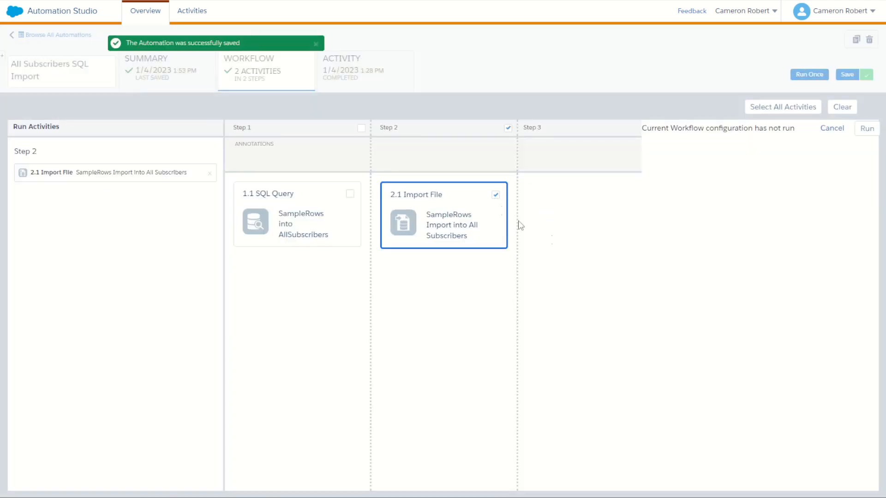
{"action": "left_click", "coordinate": [867, 130]}
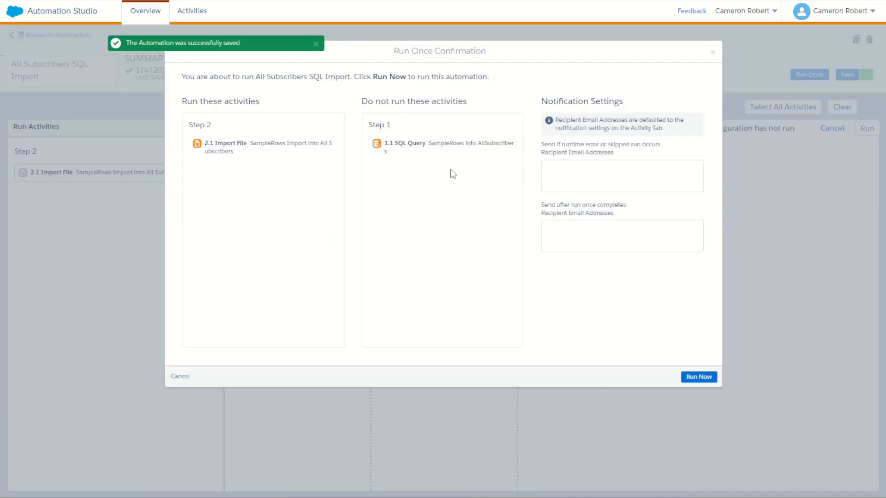
{"action": "left_click", "coordinate": [699, 376]}
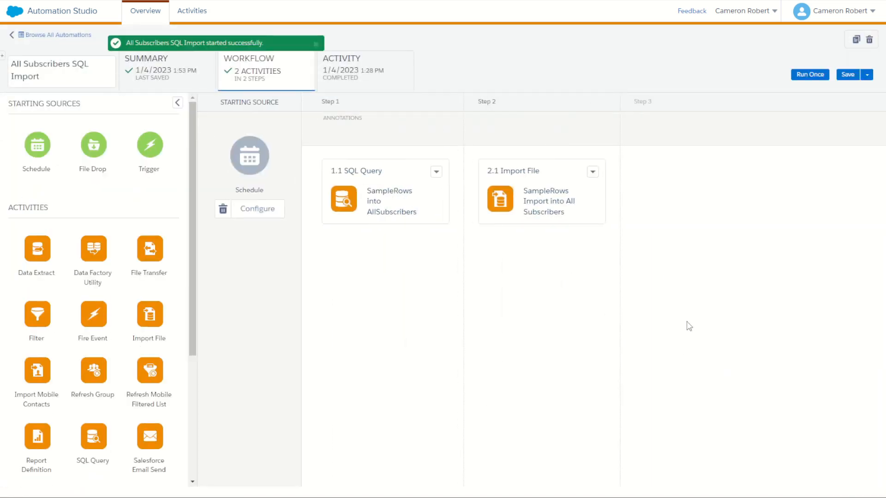
- Open the automation's run log, refresh it, and inspect the Import File activity of the newest run
{"action": "left_click", "coordinate": [383, 69]}
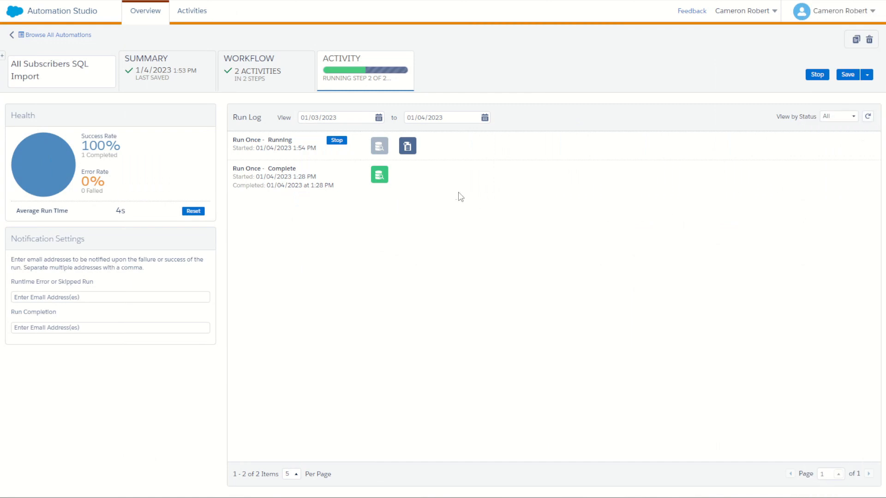
{"action": "left_click", "coordinate": [407, 145]}
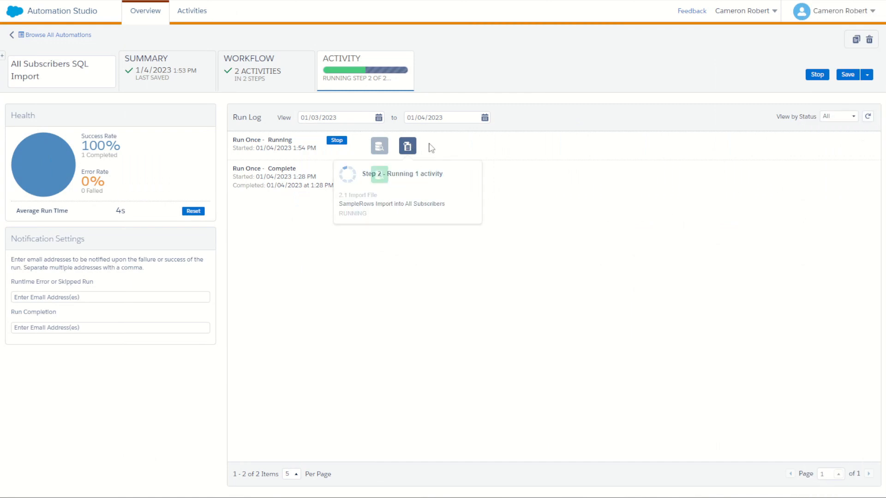
{"action": "left_click", "coordinate": [867, 117]}
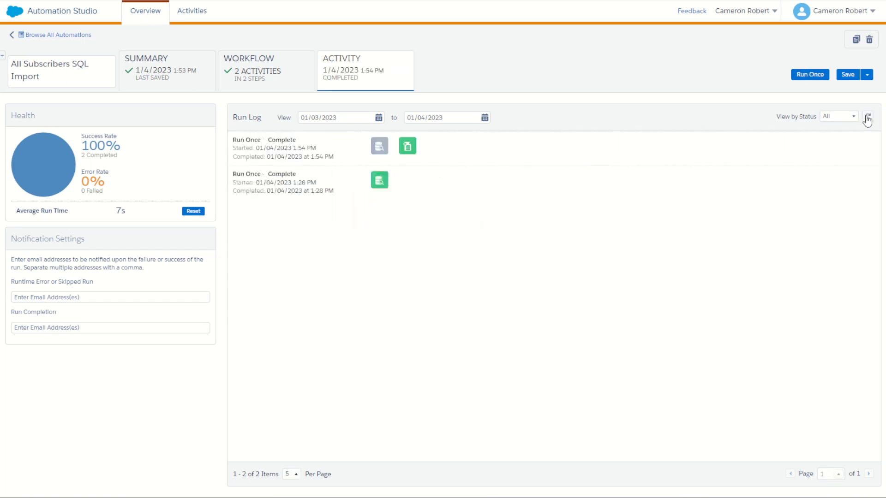
{"action": "left_click", "coordinate": [409, 147]}
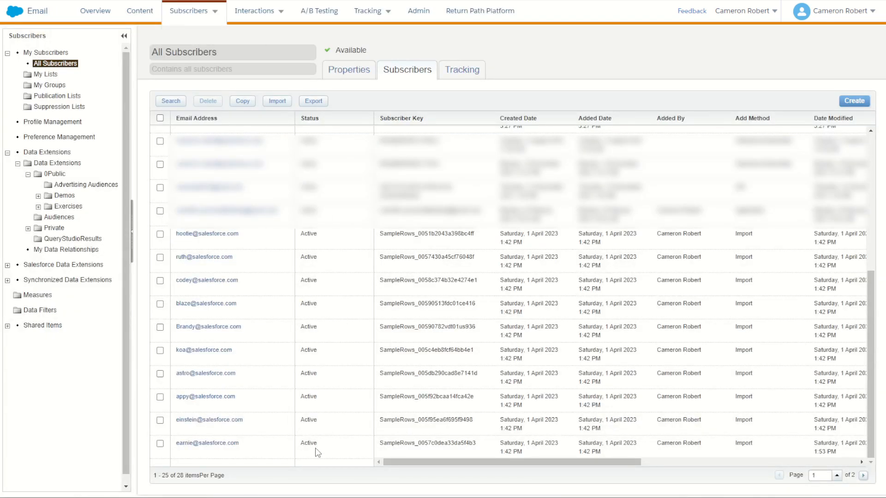
- Back in Email Studio, inspect the reactivated subscriber's properties, reload All Subscribers, and check the subscriber's status and the list's total
{"action": "left_click", "coordinate": [207, 443]}
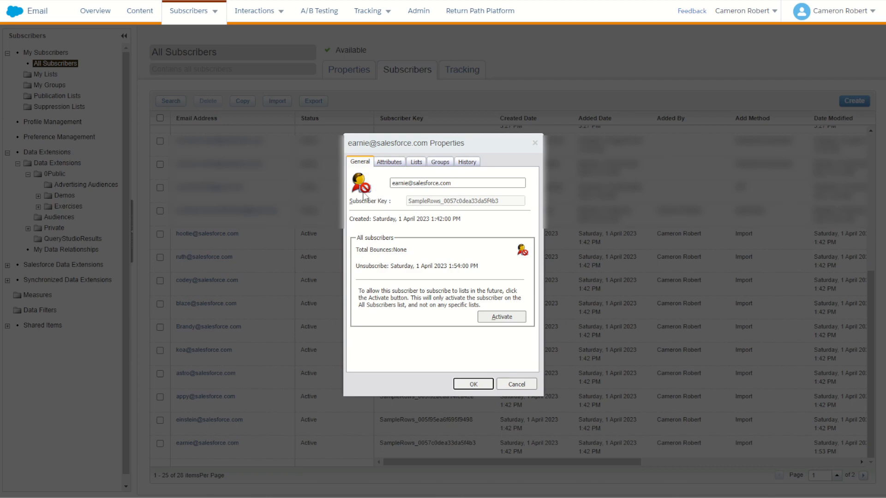
{"action": "left_click", "coordinate": [514, 384]}
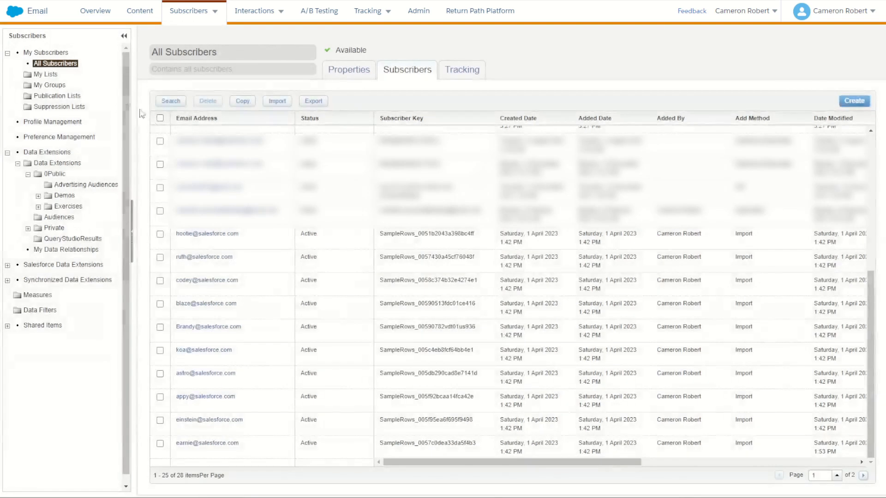
{"action": "left_click", "coordinate": [73, 63]}
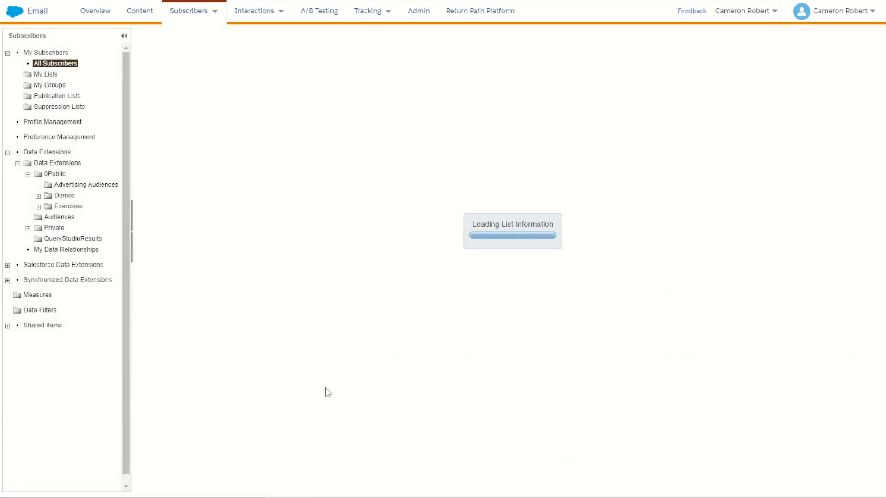
{"action": "scroll", "coordinate": [247, 389], "scroll_direction": "down", "scroll_amount": 3}
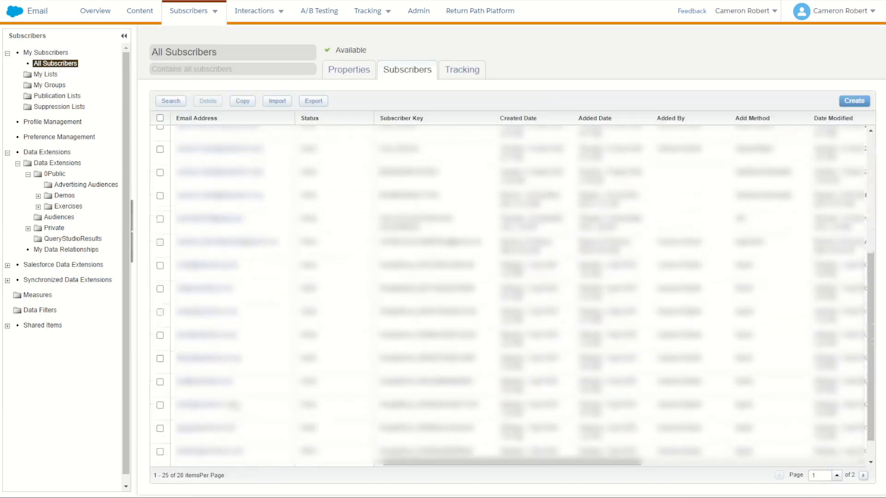
{"action": "double_click", "coordinate": [313, 444]}
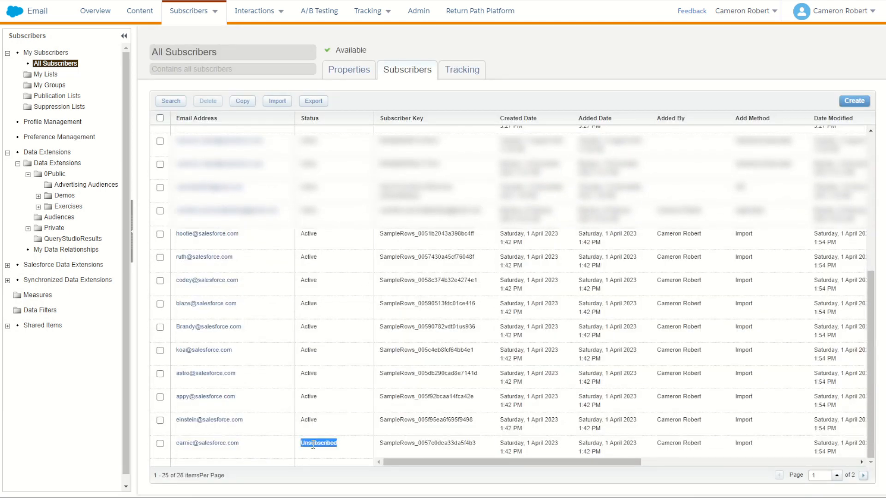
{"action": "double_click", "coordinate": [180, 475]}
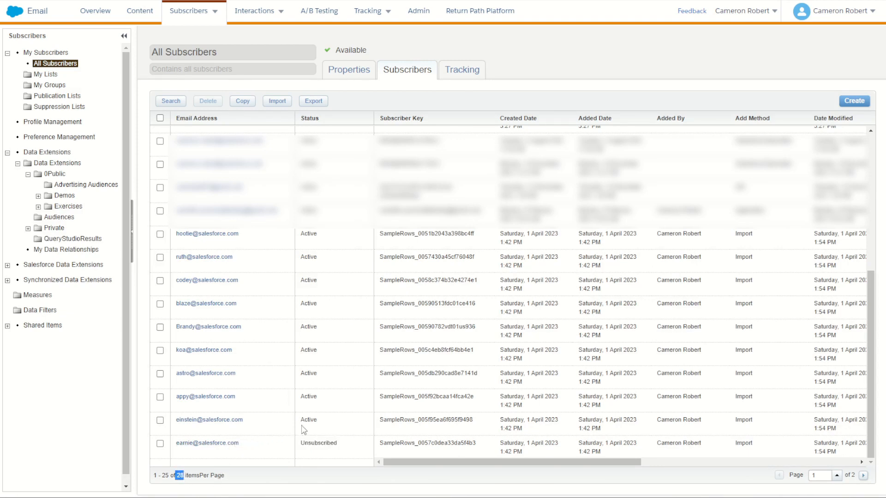
{"action": "left_click", "coordinate": [304, 446]}
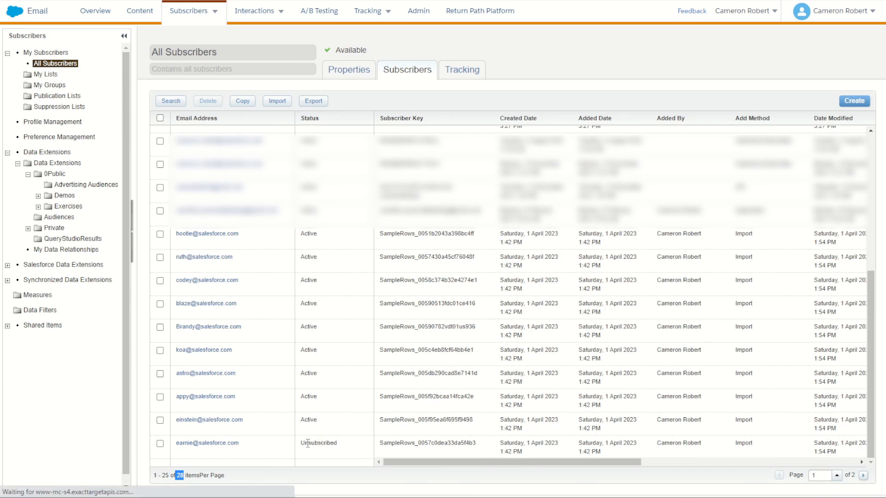